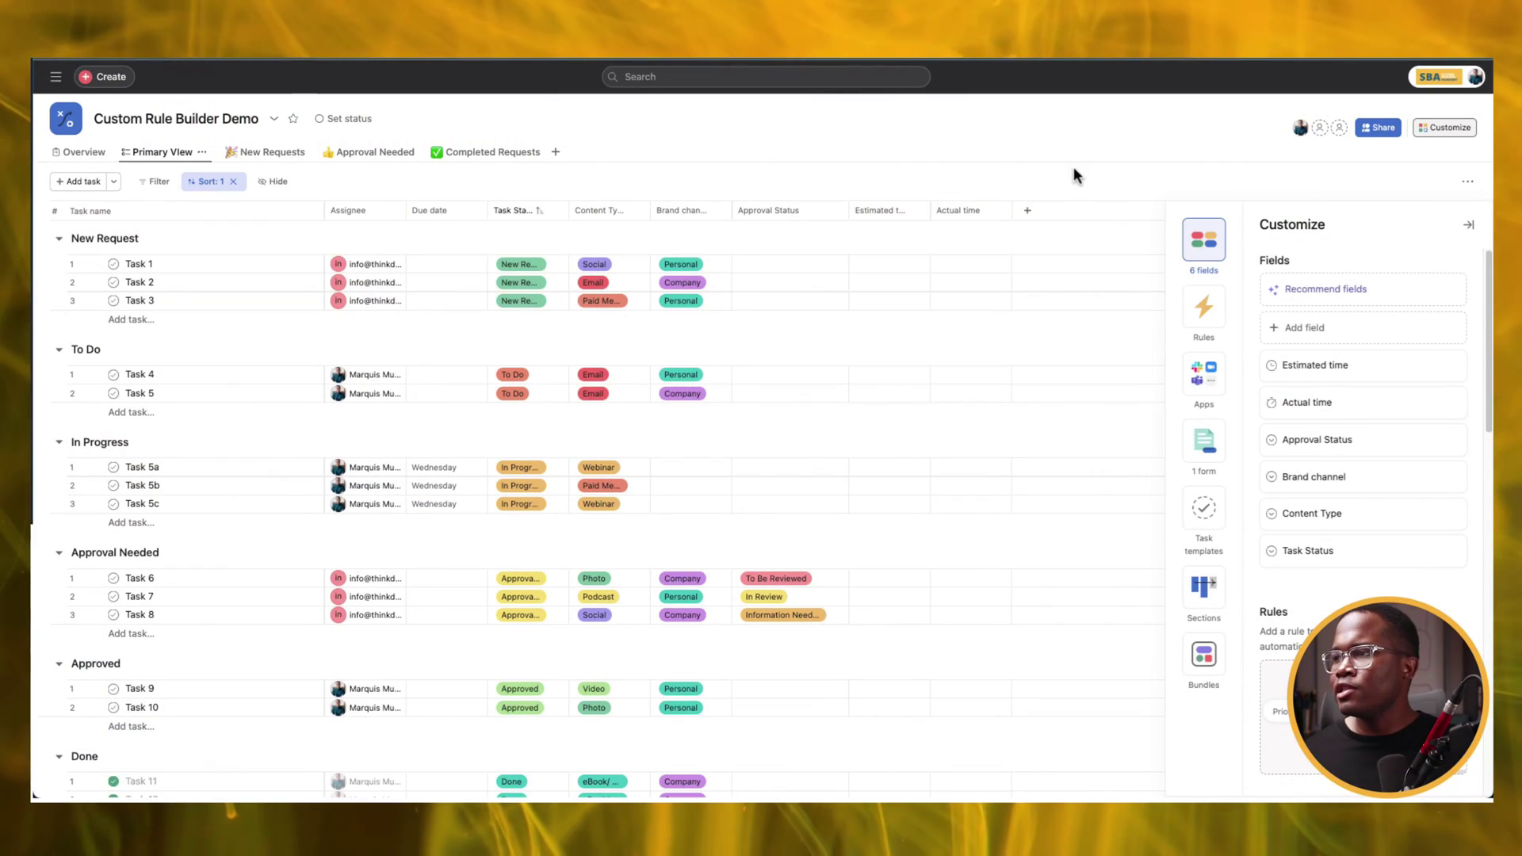
Close the Customize panel and reapply sorting and grouping by Task Status
{"action": "left_click", "coordinate": [1465, 225]}
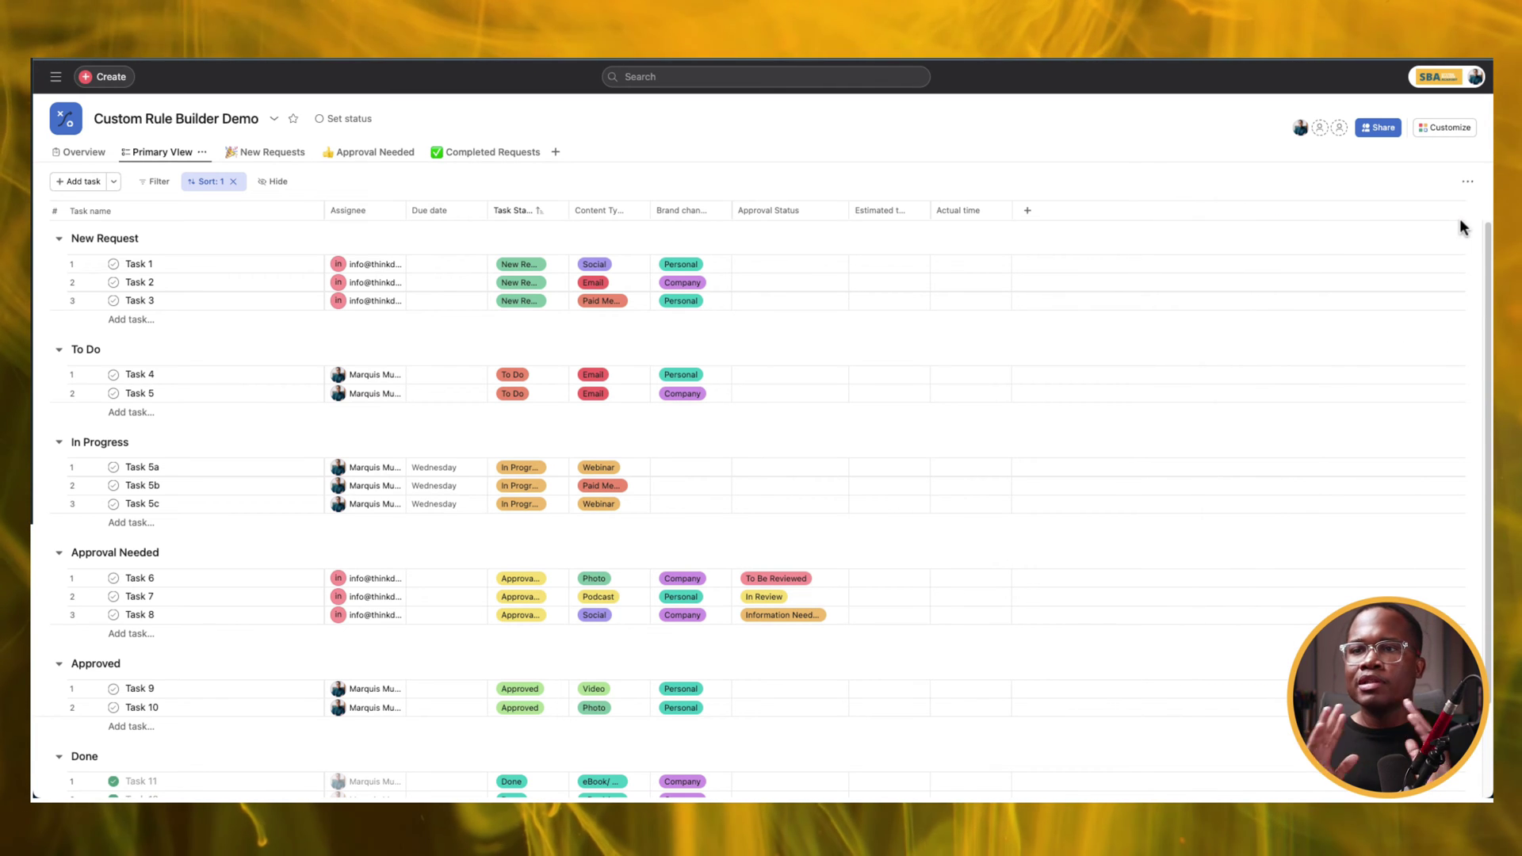
{"action": "scroll", "coordinate": [410, 273], "scroll_direction": "down", "scroll_amount": 3}
{"action": "scroll", "coordinate": [453, 418], "scroll_direction": "up", "scroll_amount": 3}
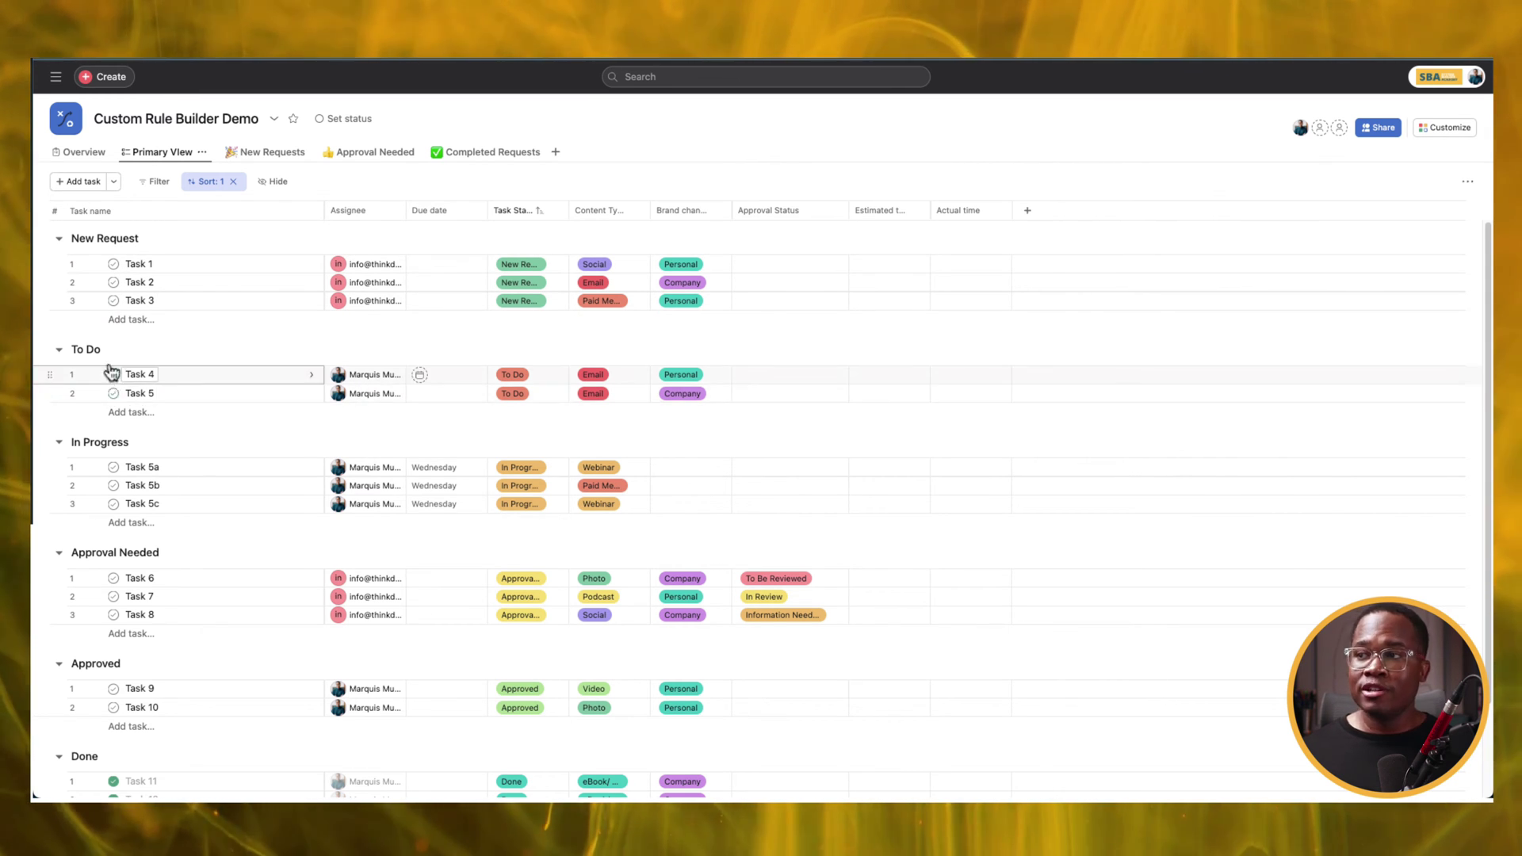
{"action": "left_click", "coordinate": [234, 183]}
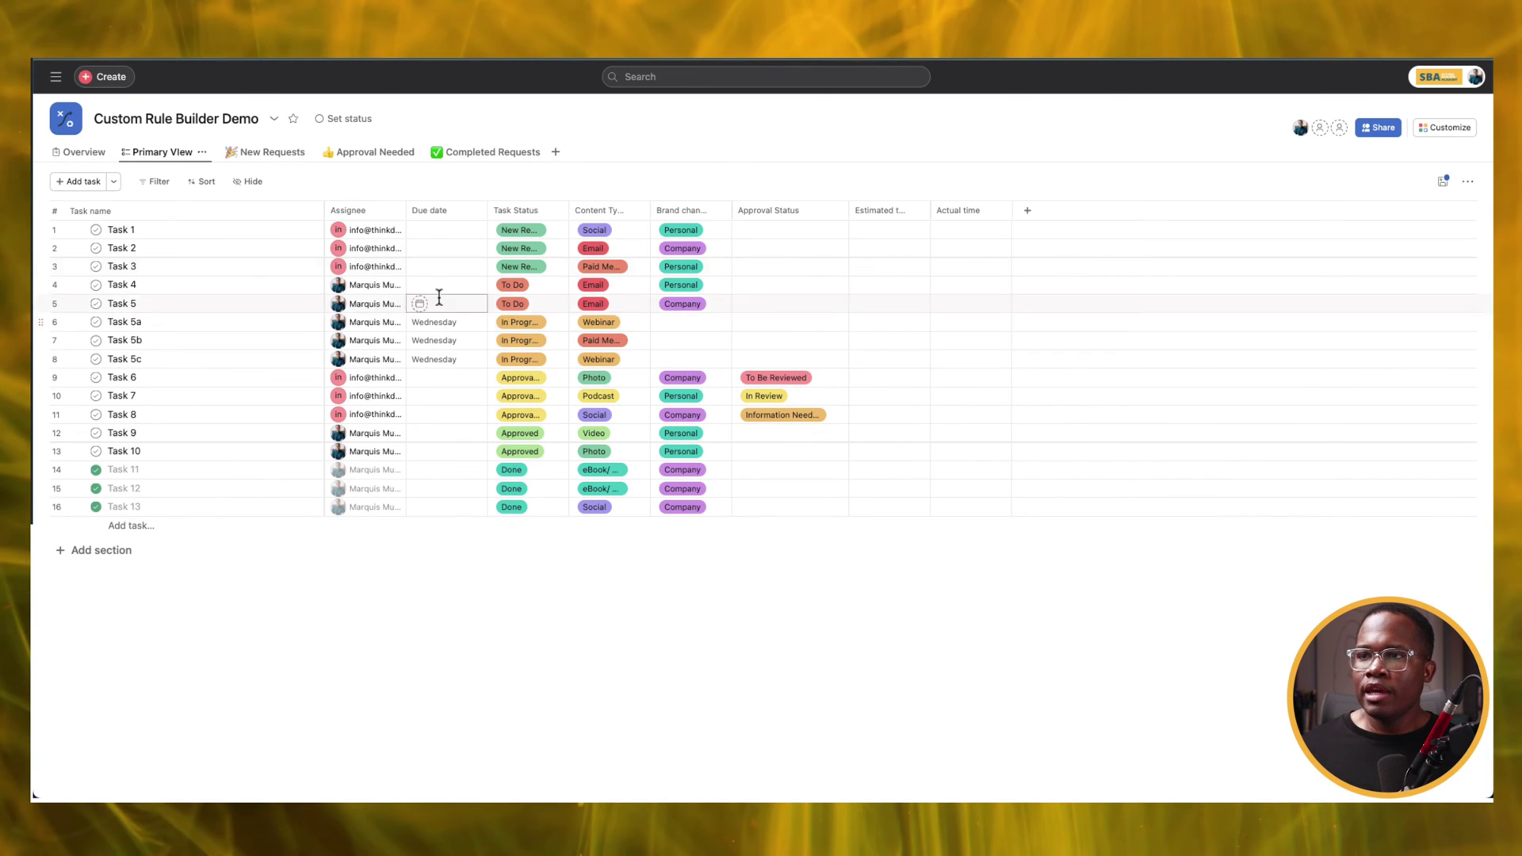
{"action": "left_click", "coordinate": [535, 220]}
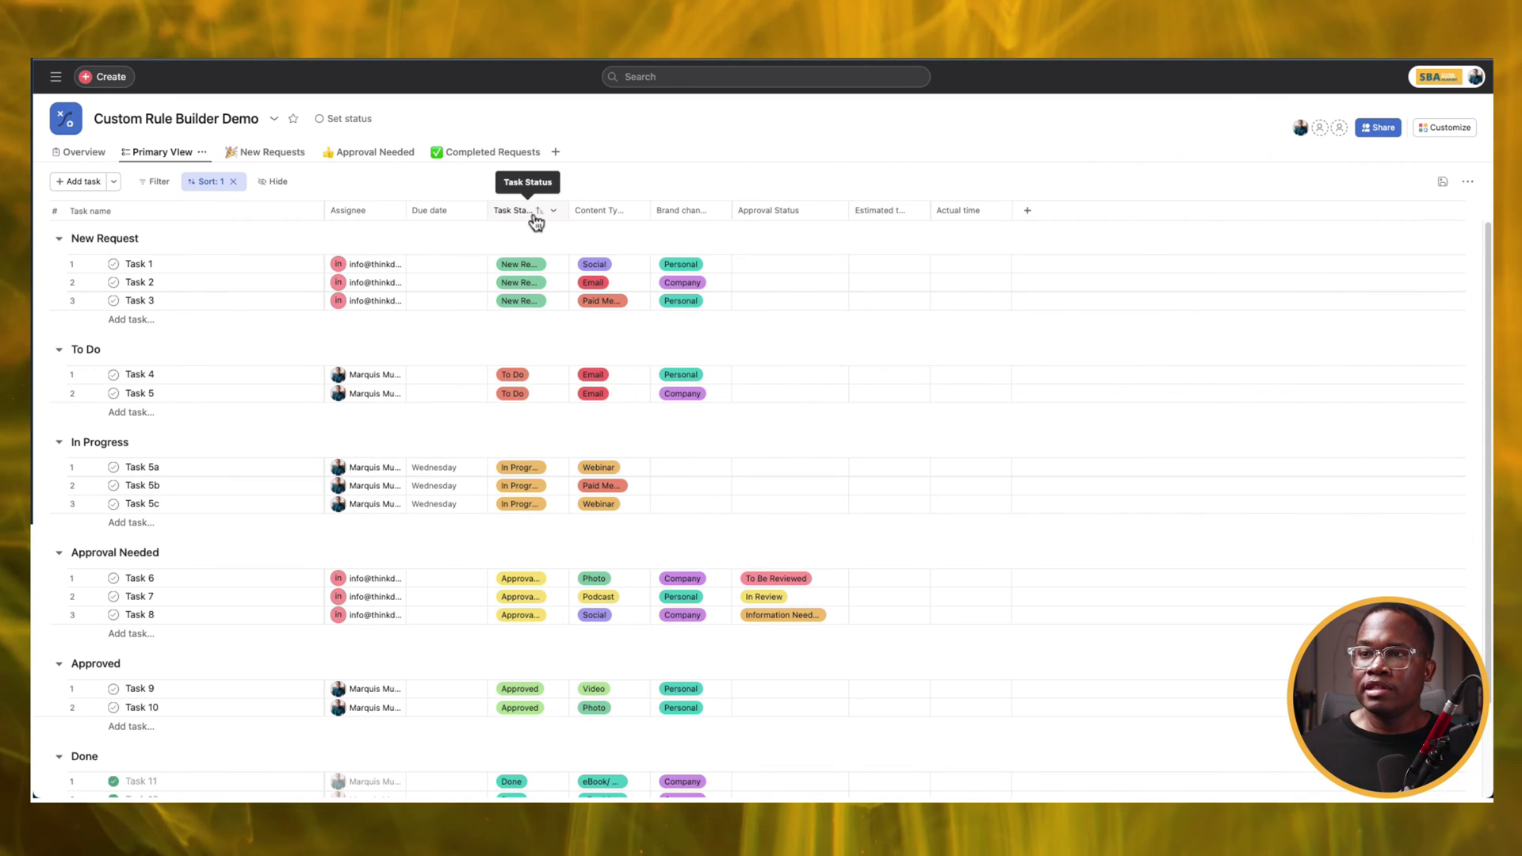
Browse the New Requests, Approval Needed and Completed Requests views in turn
{"action": "left_click", "coordinate": [273, 158]}
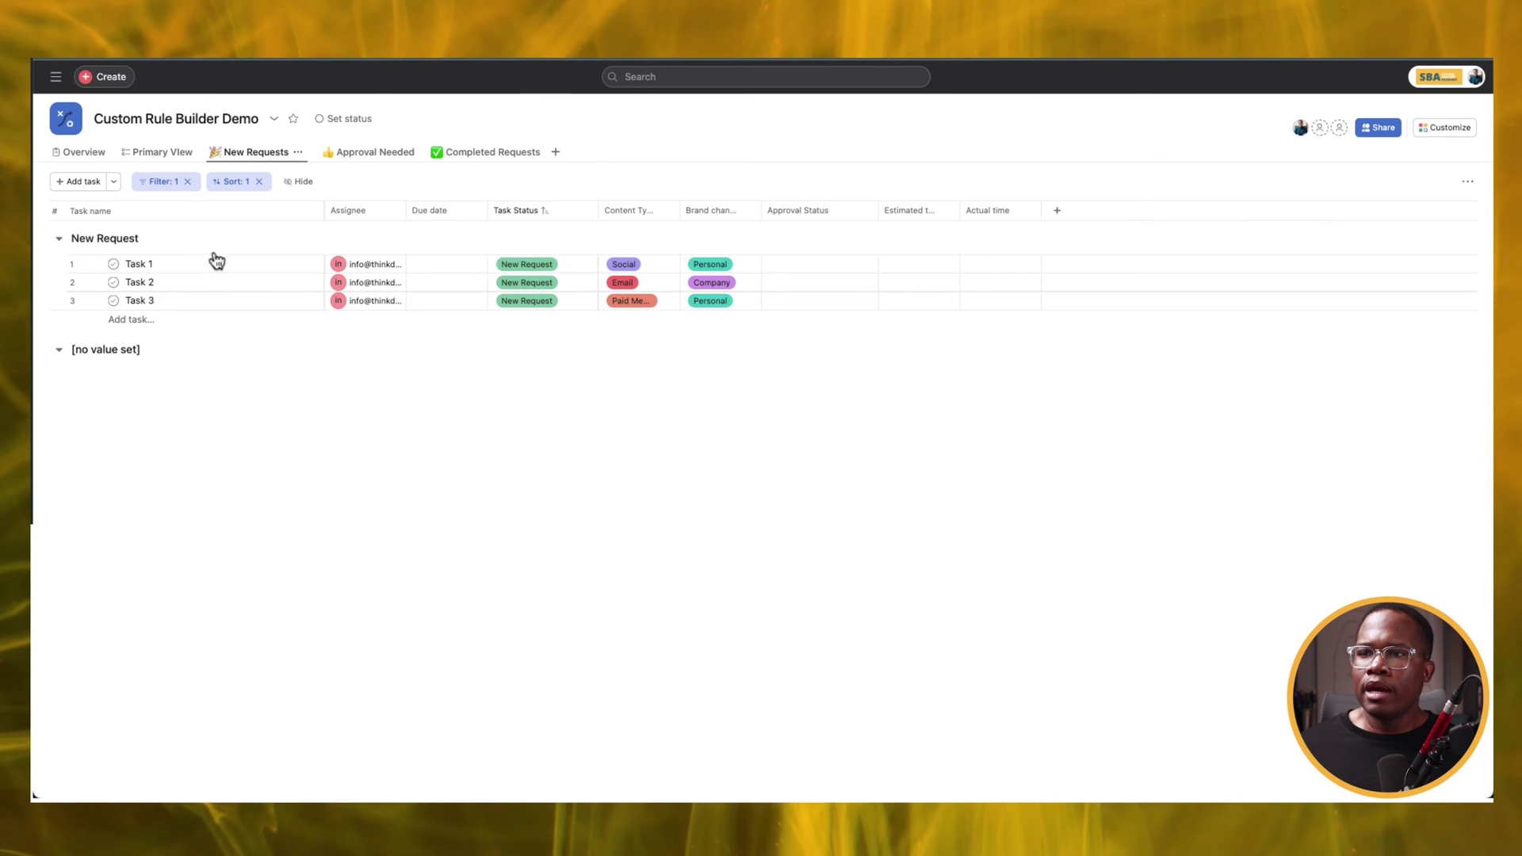
{"action": "left_click", "coordinate": [361, 158]}
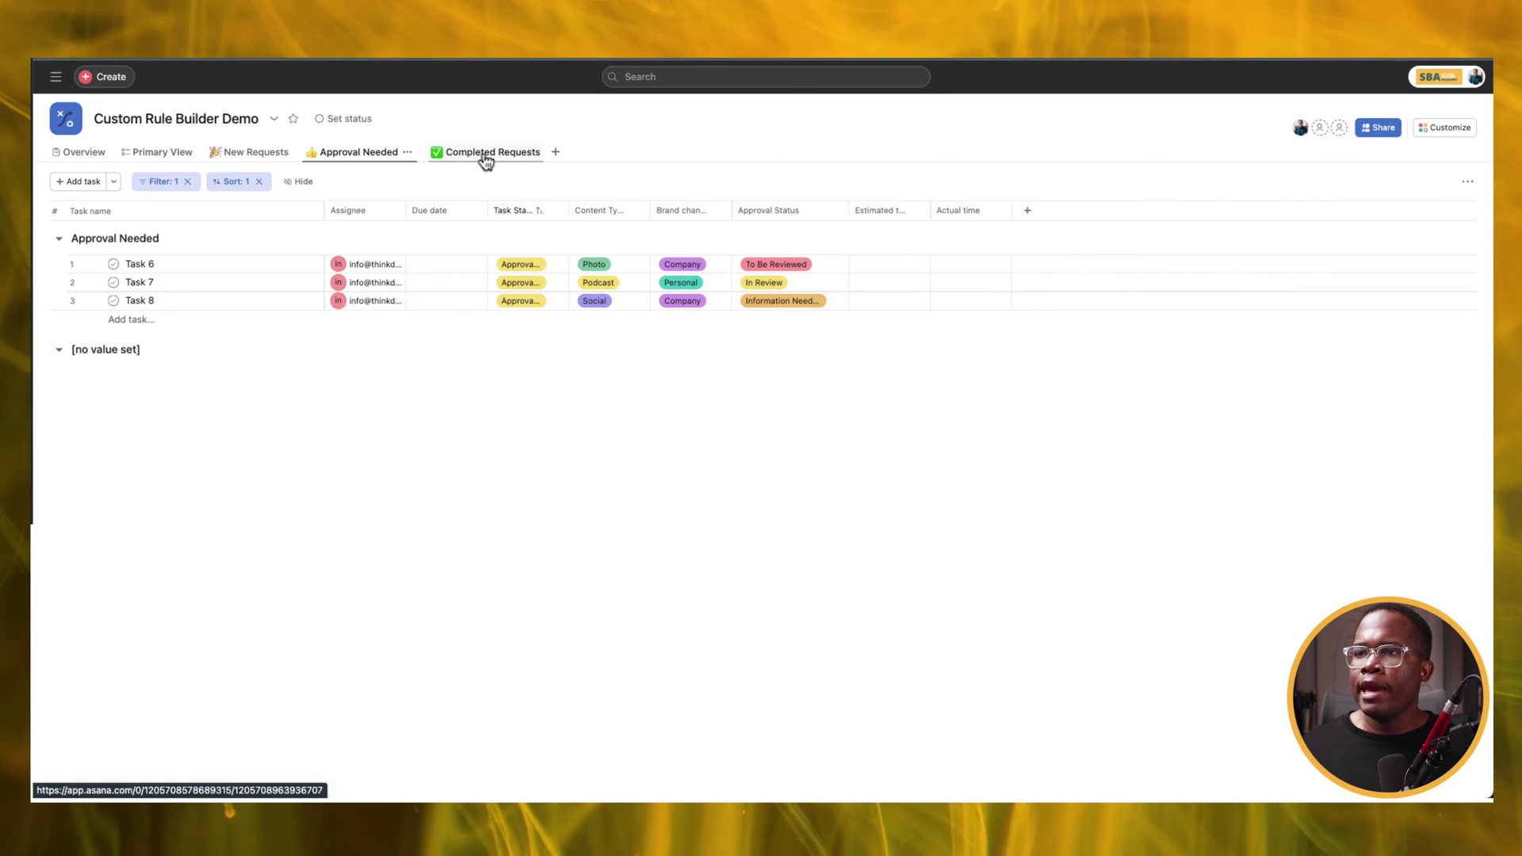
{"action": "left_click", "coordinate": [485, 163]}
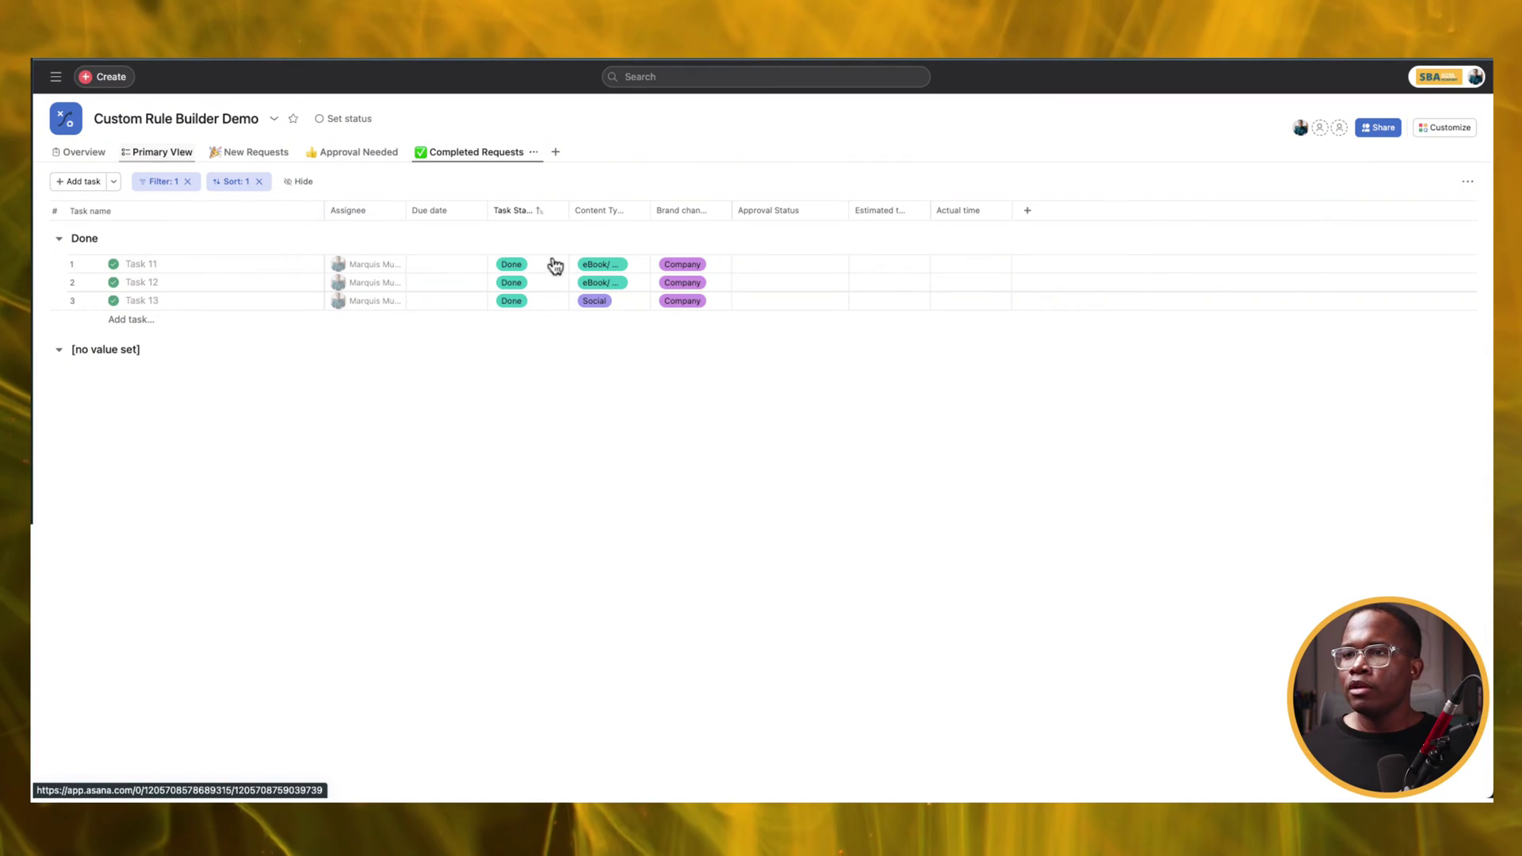
Return to the Primary View, with tasks grouped by status from New Request through Done
{"action": "left_click", "coordinate": [159, 151]}
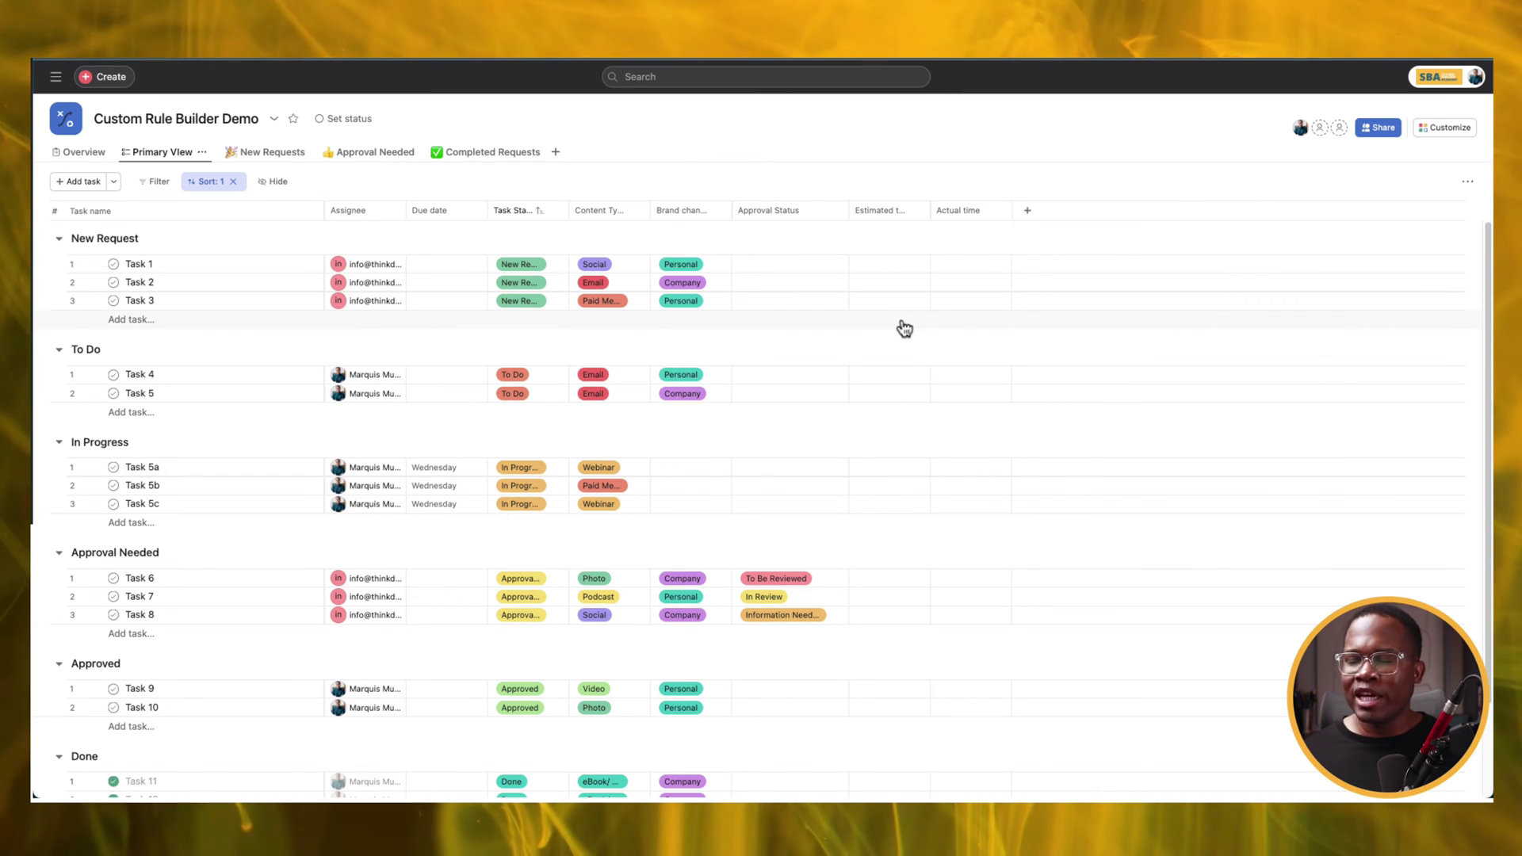
{"action": "left_click", "coordinate": [1463, 129]}
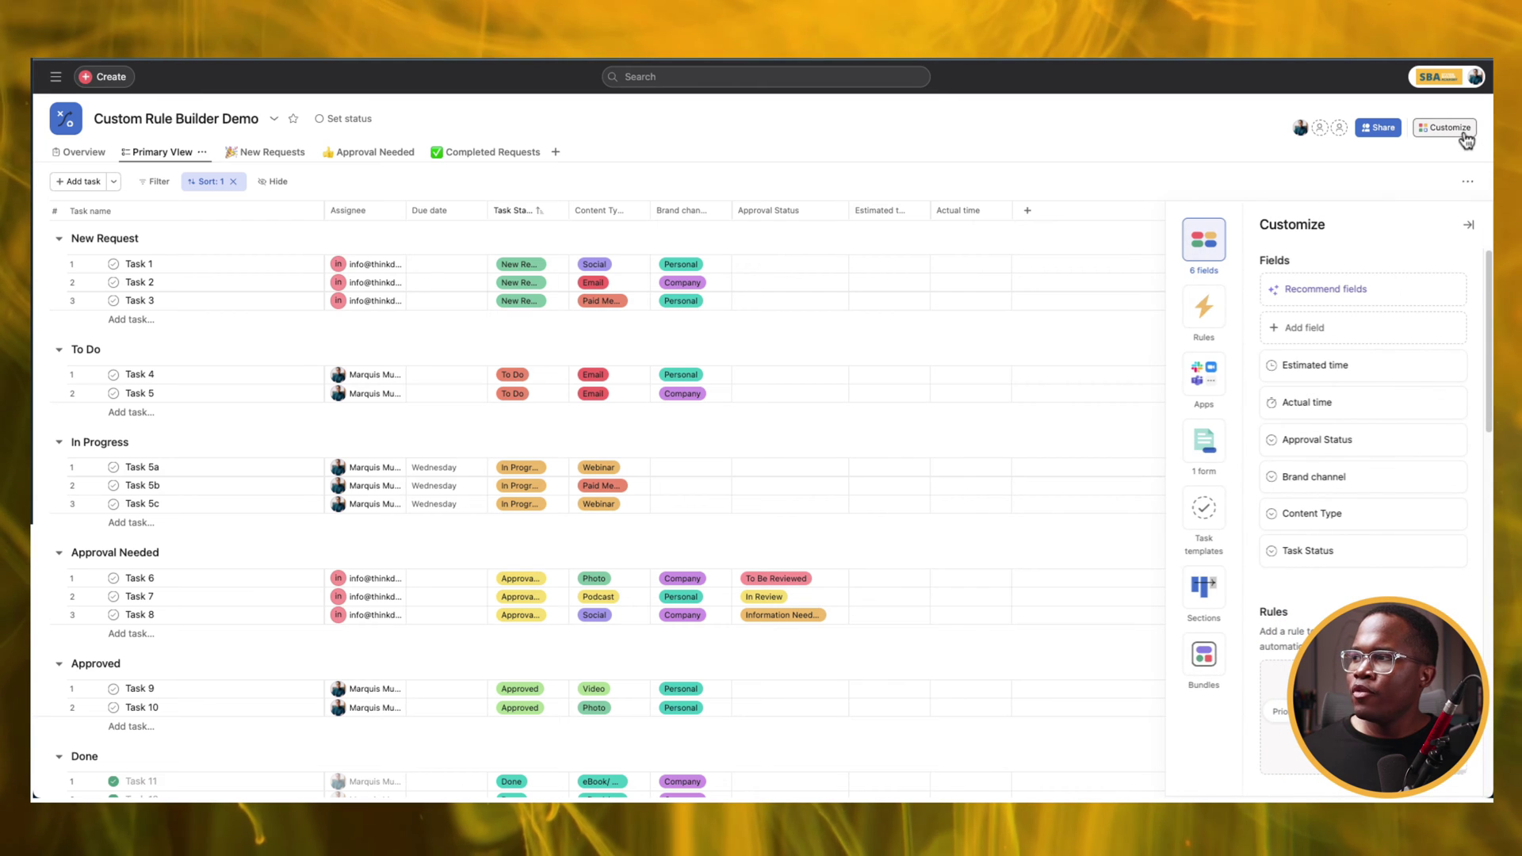
{"action": "left_click", "coordinate": [1204, 444]}
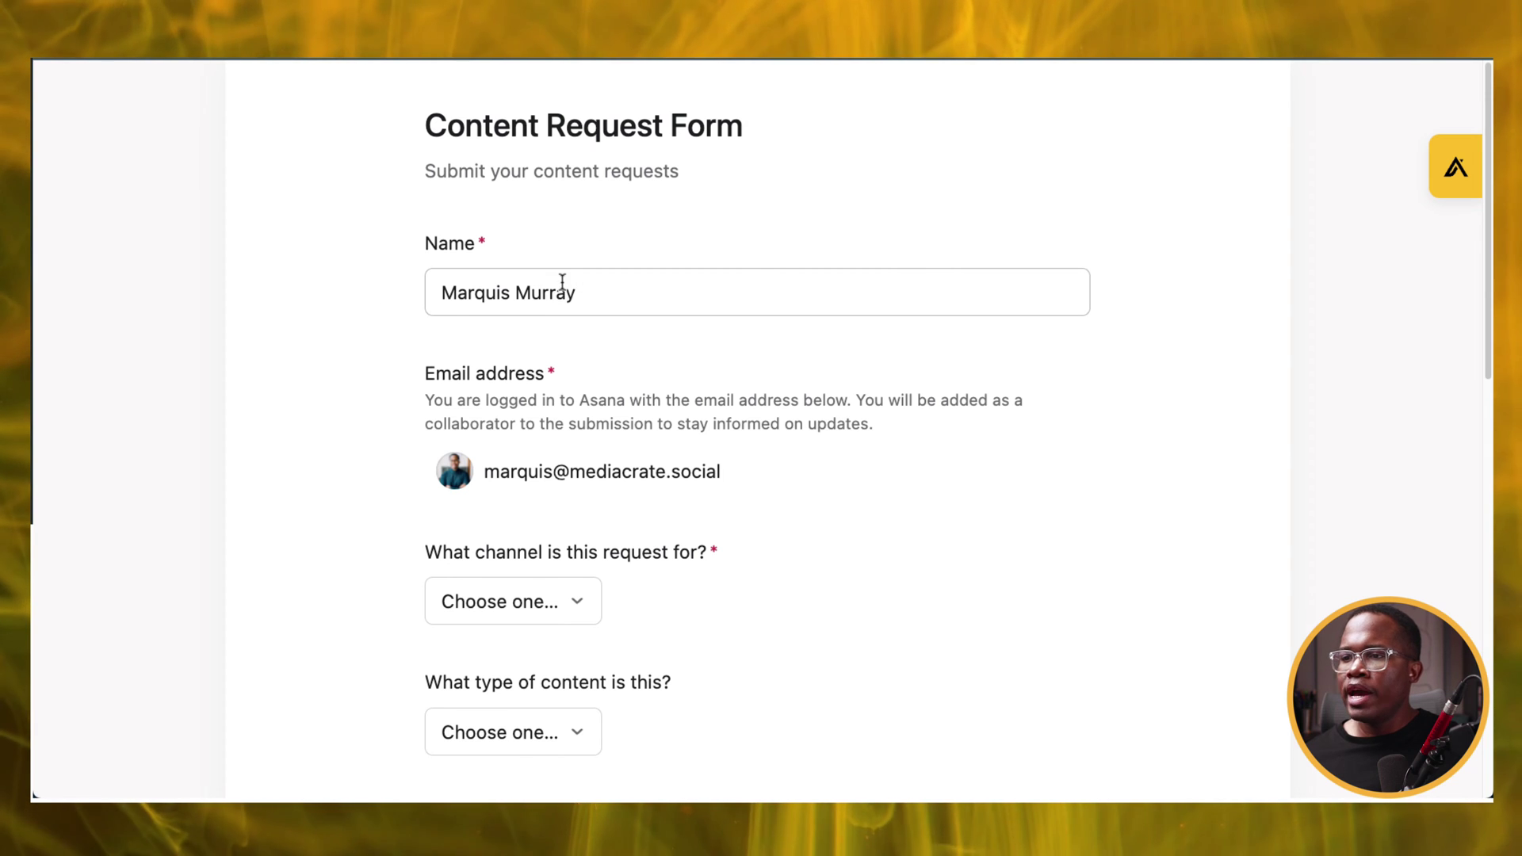
{"action": "scroll", "coordinate": [598, 359], "scroll_direction": "down", "scroll_amount": 2}
{"action": "scroll", "coordinate": [620, 392], "scroll_direction": "down", "scroll_amount": 3}
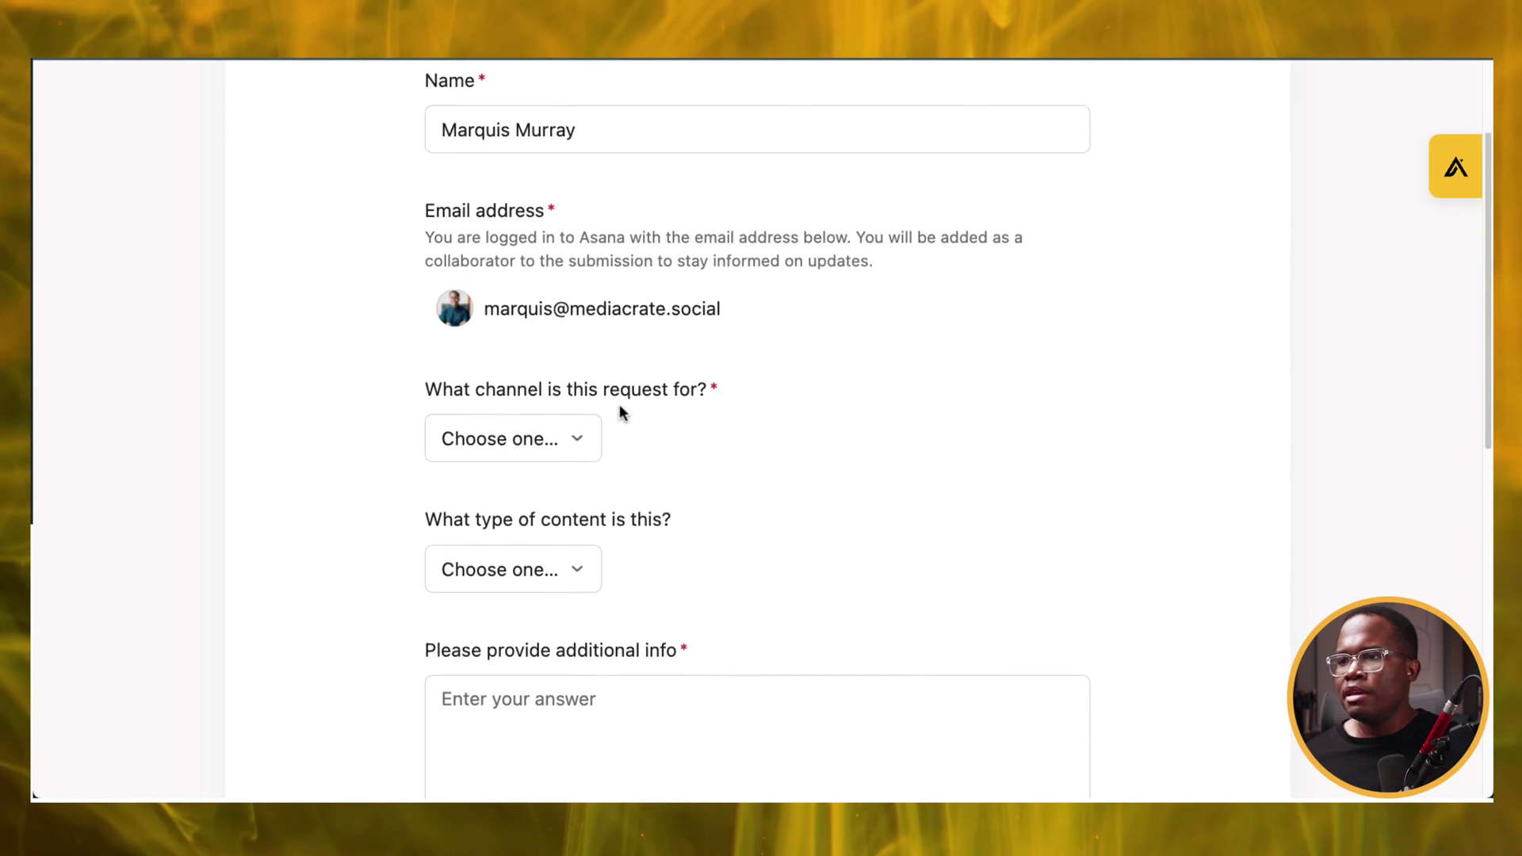
{"action": "left_click", "coordinate": [521, 367]}
{"action": "left_click", "coordinate": [992, 395]}
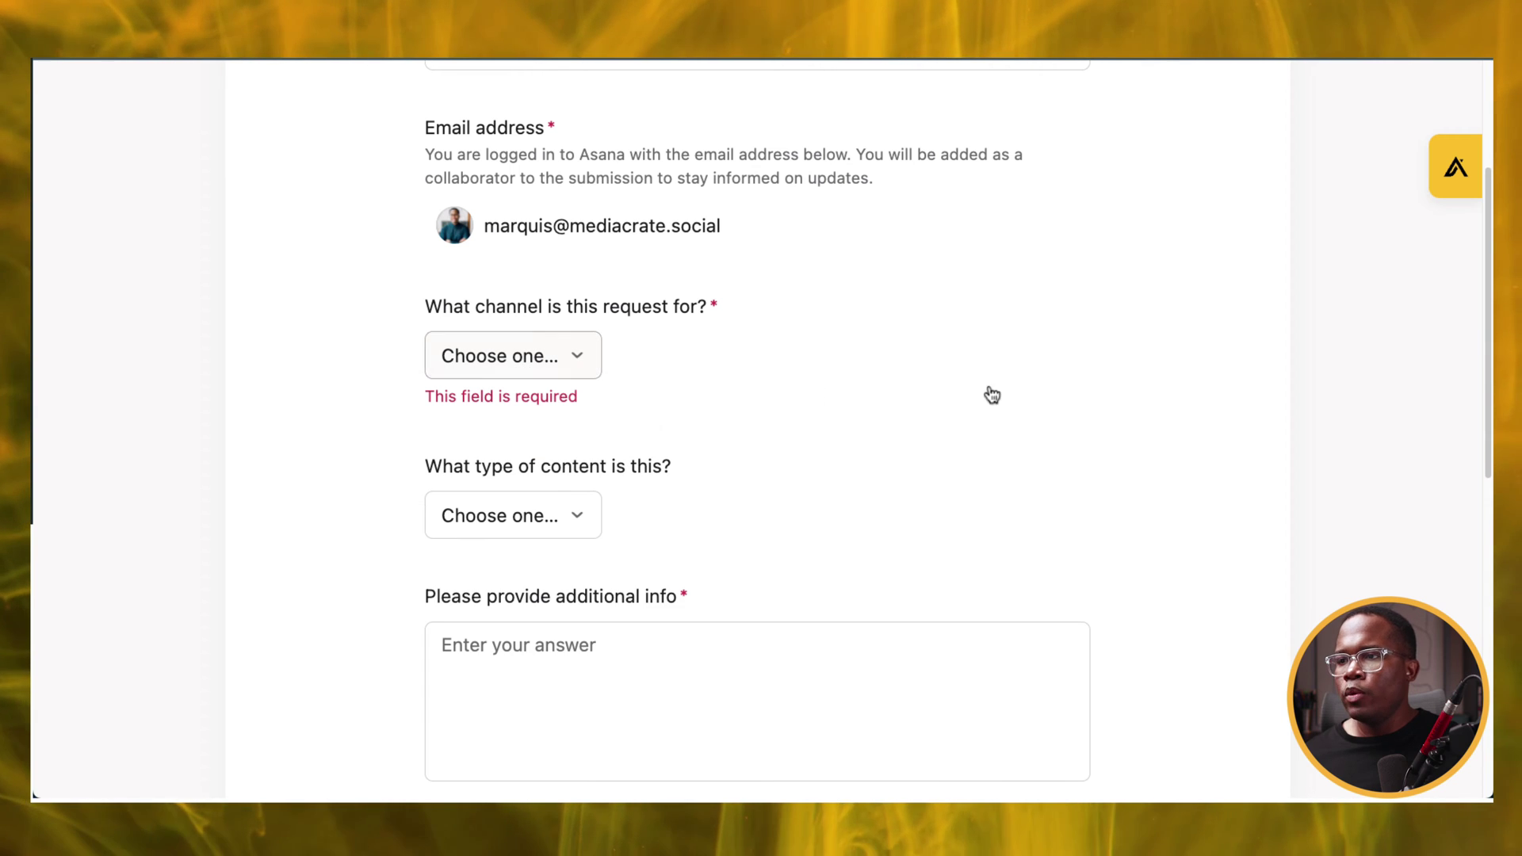
{"action": "left_click", "coordinate": [583, 508]}
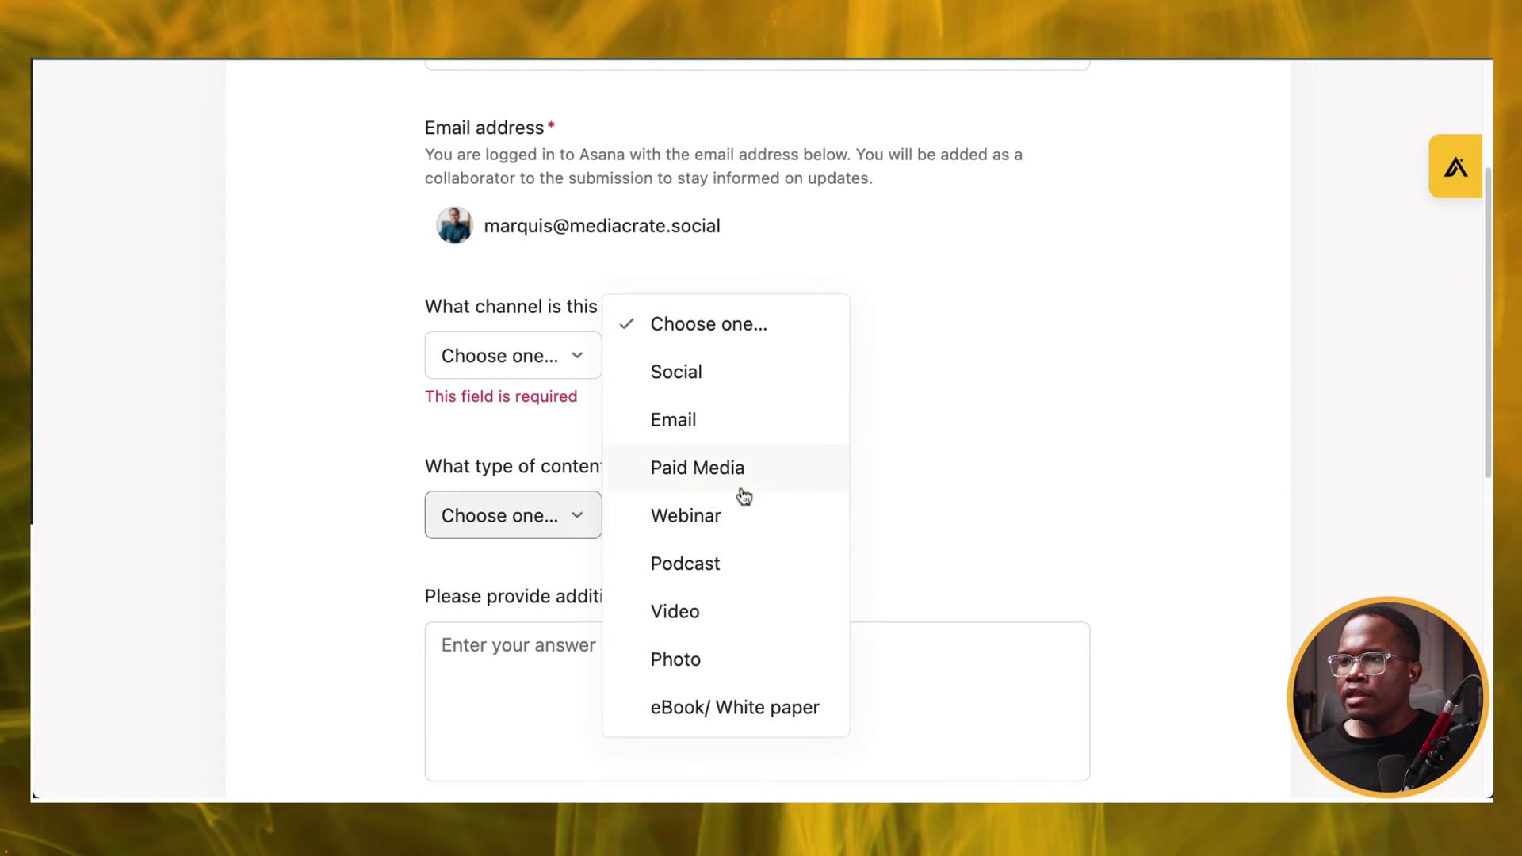
{"action": "left_click", "coordinate": [996, 495]}
{"action": "scroll", "coordinate": [652, 492], "scroll_direction": "down", "scroll_amount": 5}
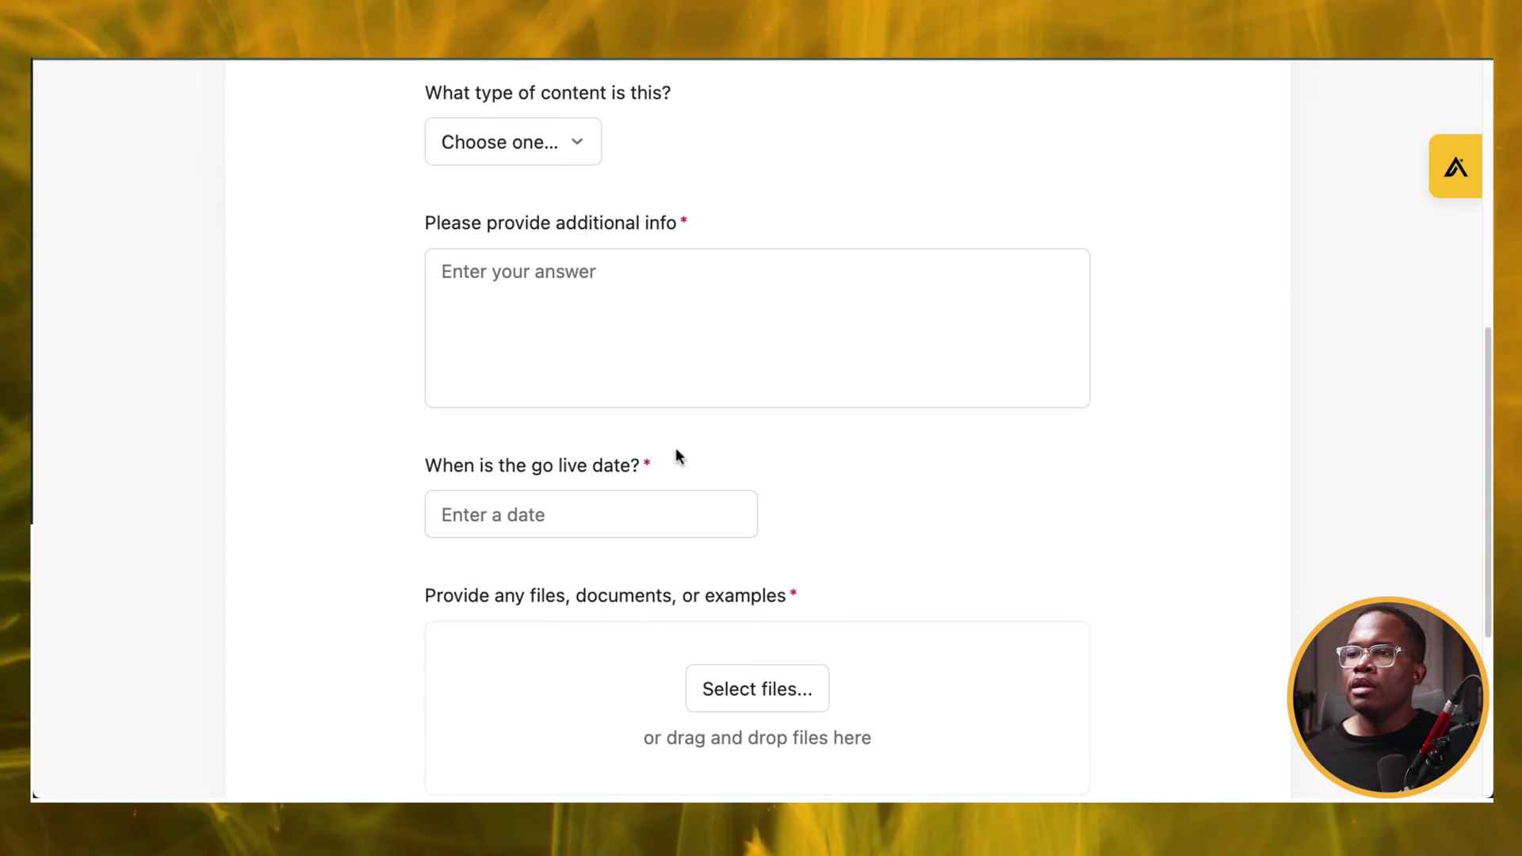
{"action": "scroll", "coordinate": [591, 520], "scroll_direction": "down", "scroll_amount": 3}
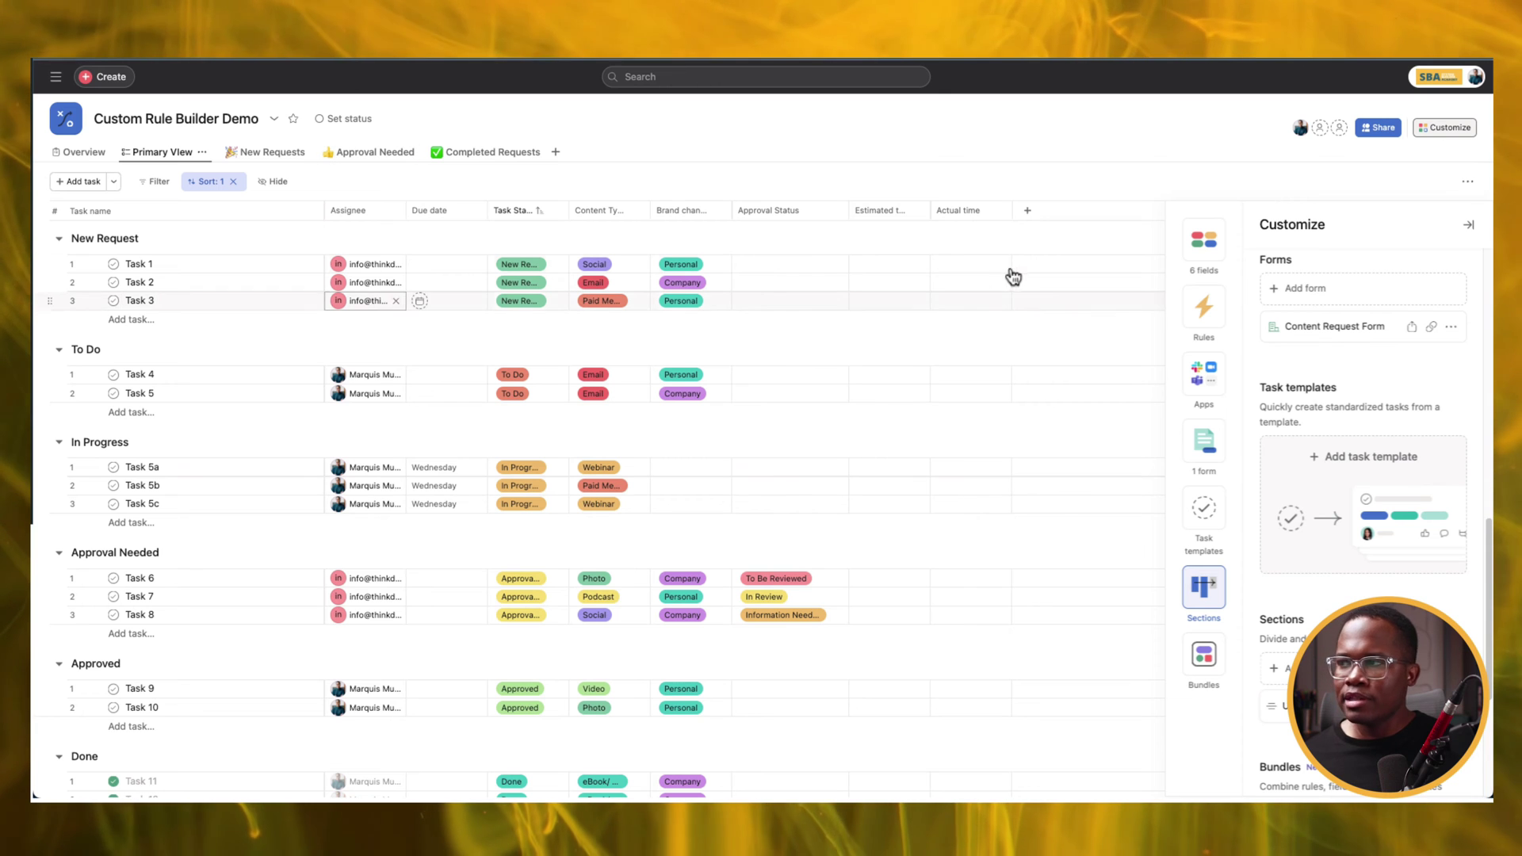
Scroll through the rule gallery to browse the available rule templates
{"action": "scroll", "coordinate": [1315, 356], "scroll_direction": "up", "scroll_amount": 6}
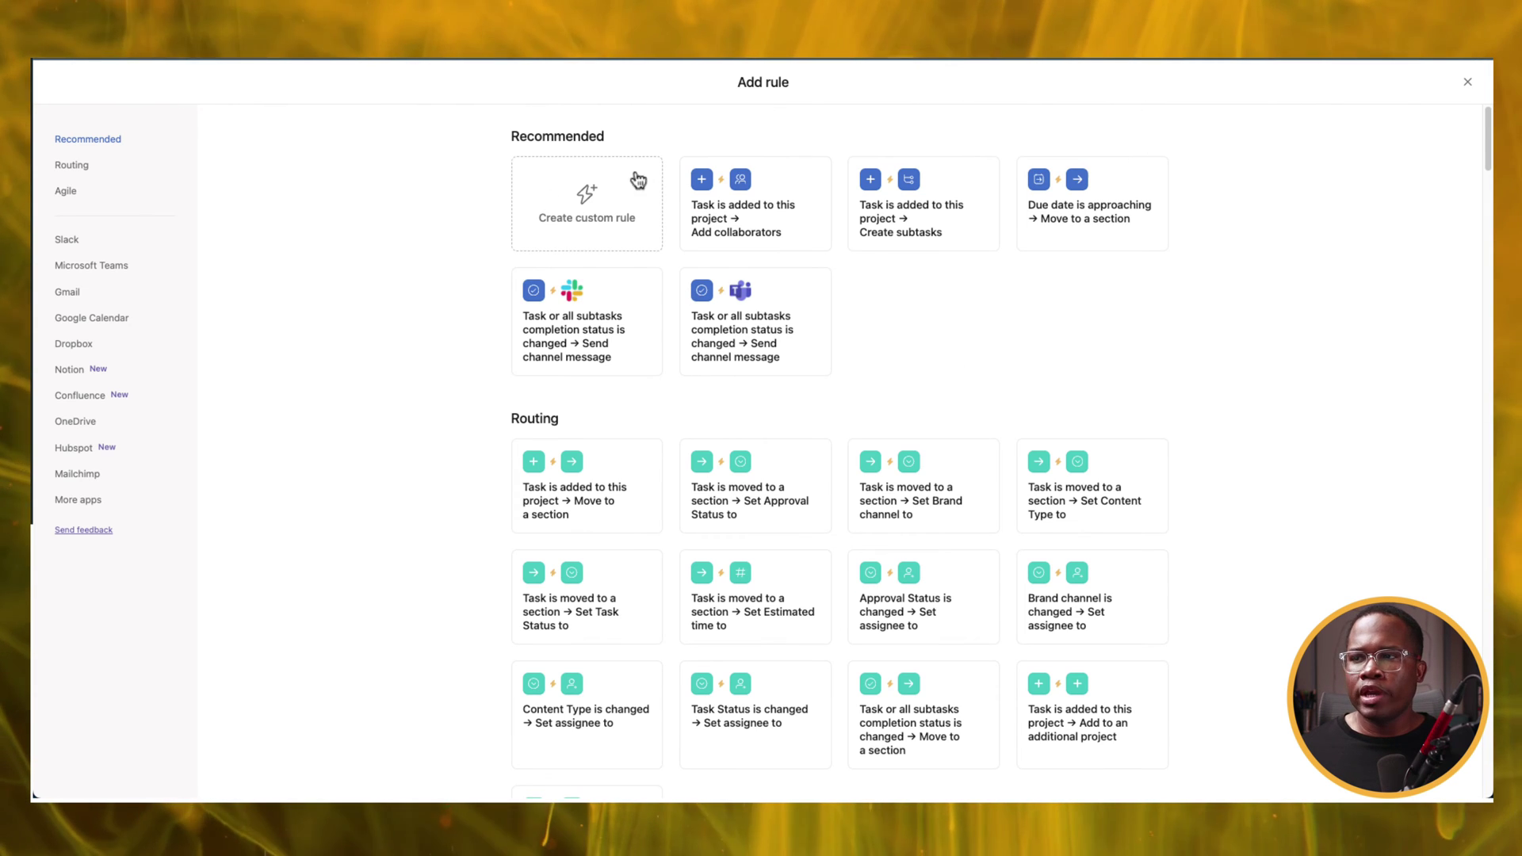
{"action": "scroll", "coordinate": [853, 240], "scroll_direction": "down", "scroll_amount": 9}
{"action": "scroll", "coordinate": [851, 317], "scroll_direction": "down", "scroll_amount": 3}
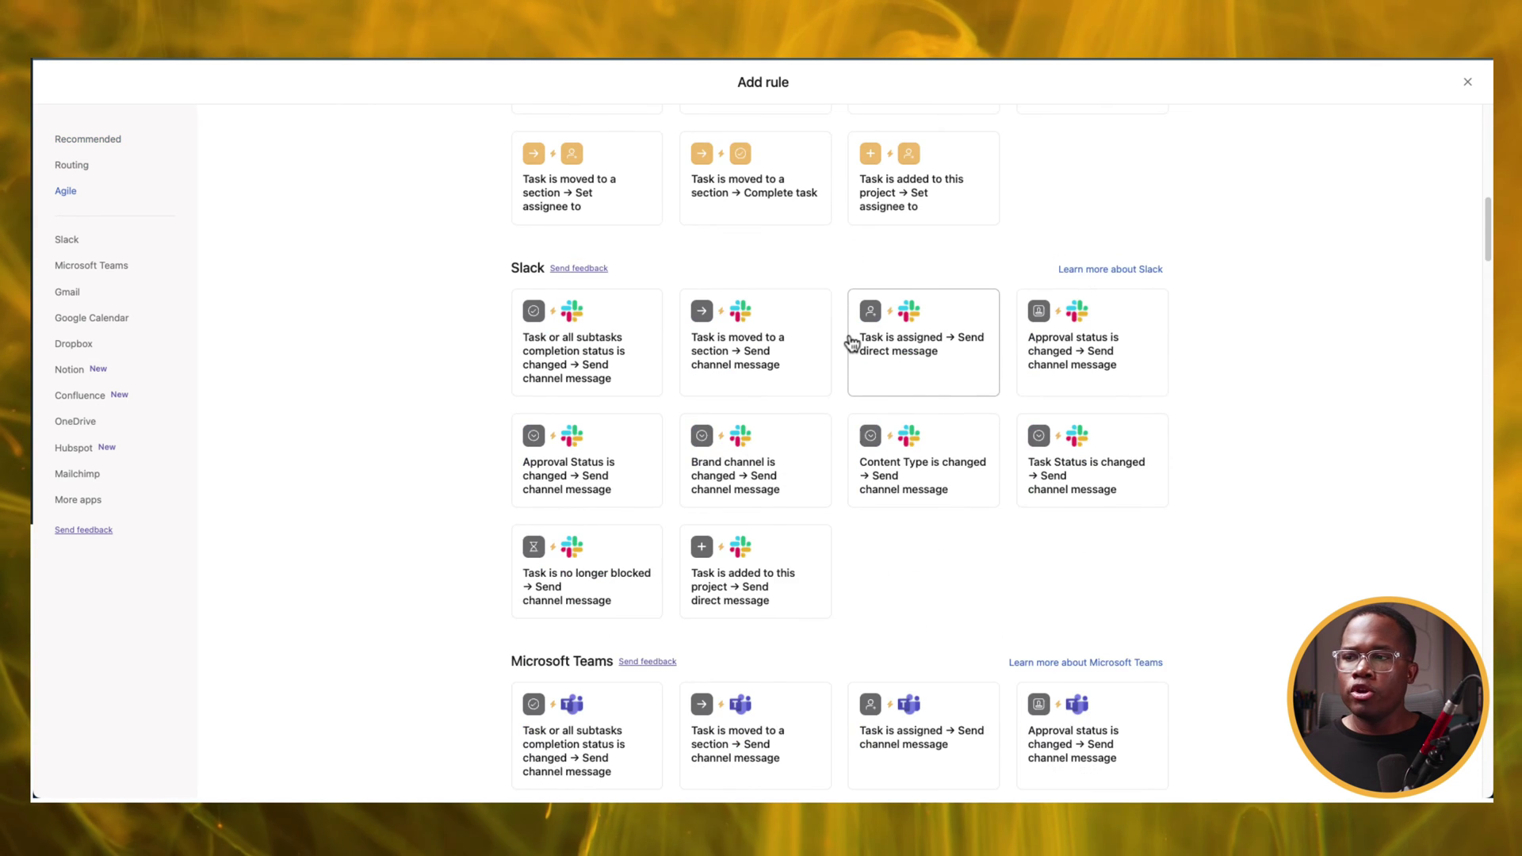
{"action": "scroll", "coordinate": [852, 342], "scroll_direction": "up", "scroll_amount": 15}
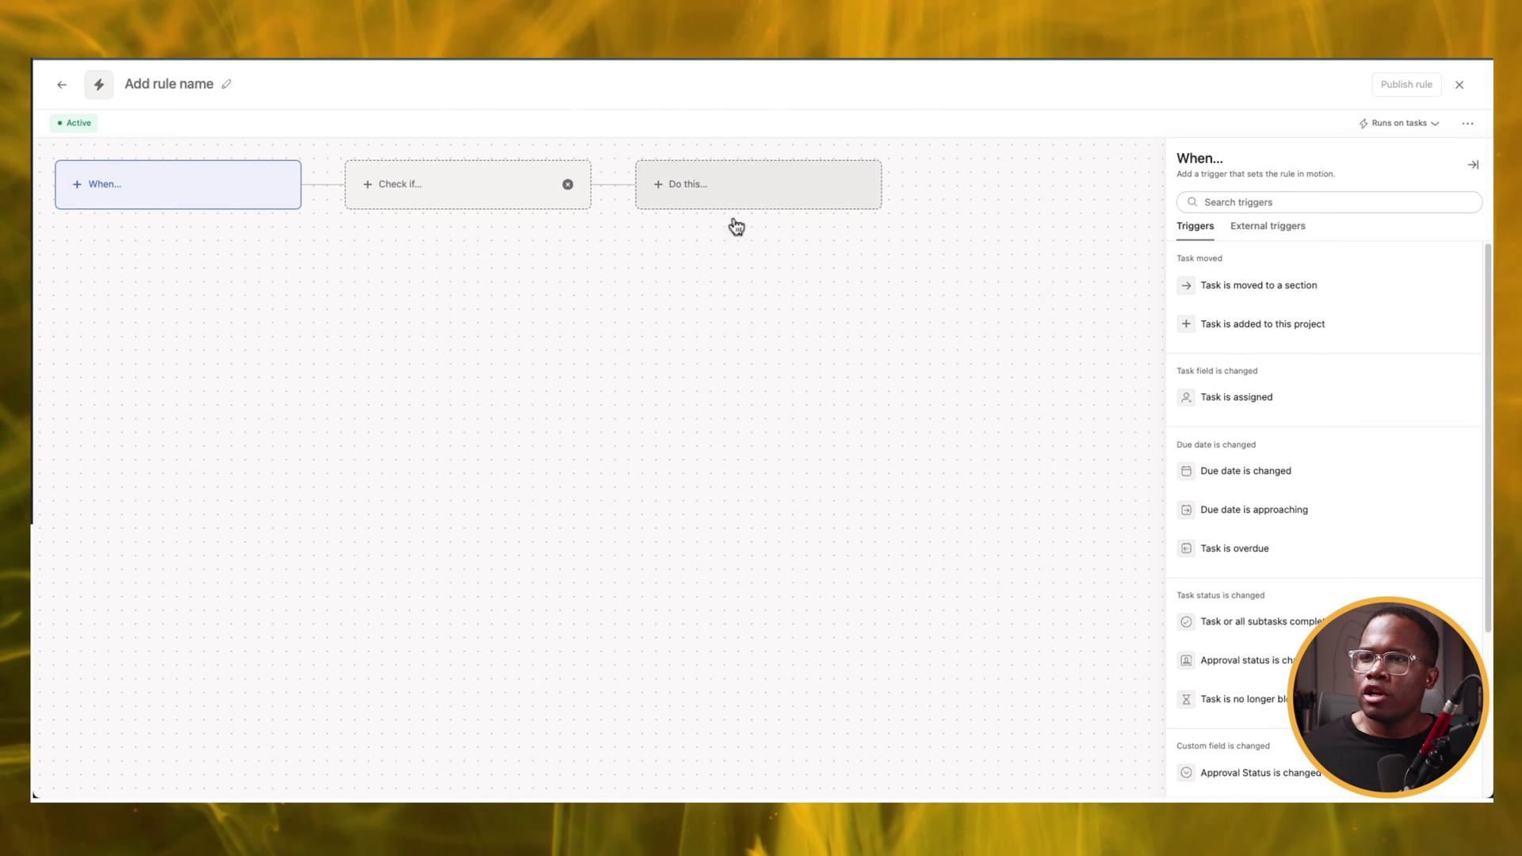
{"action": "left_click", "coordinate": [506, 195]}
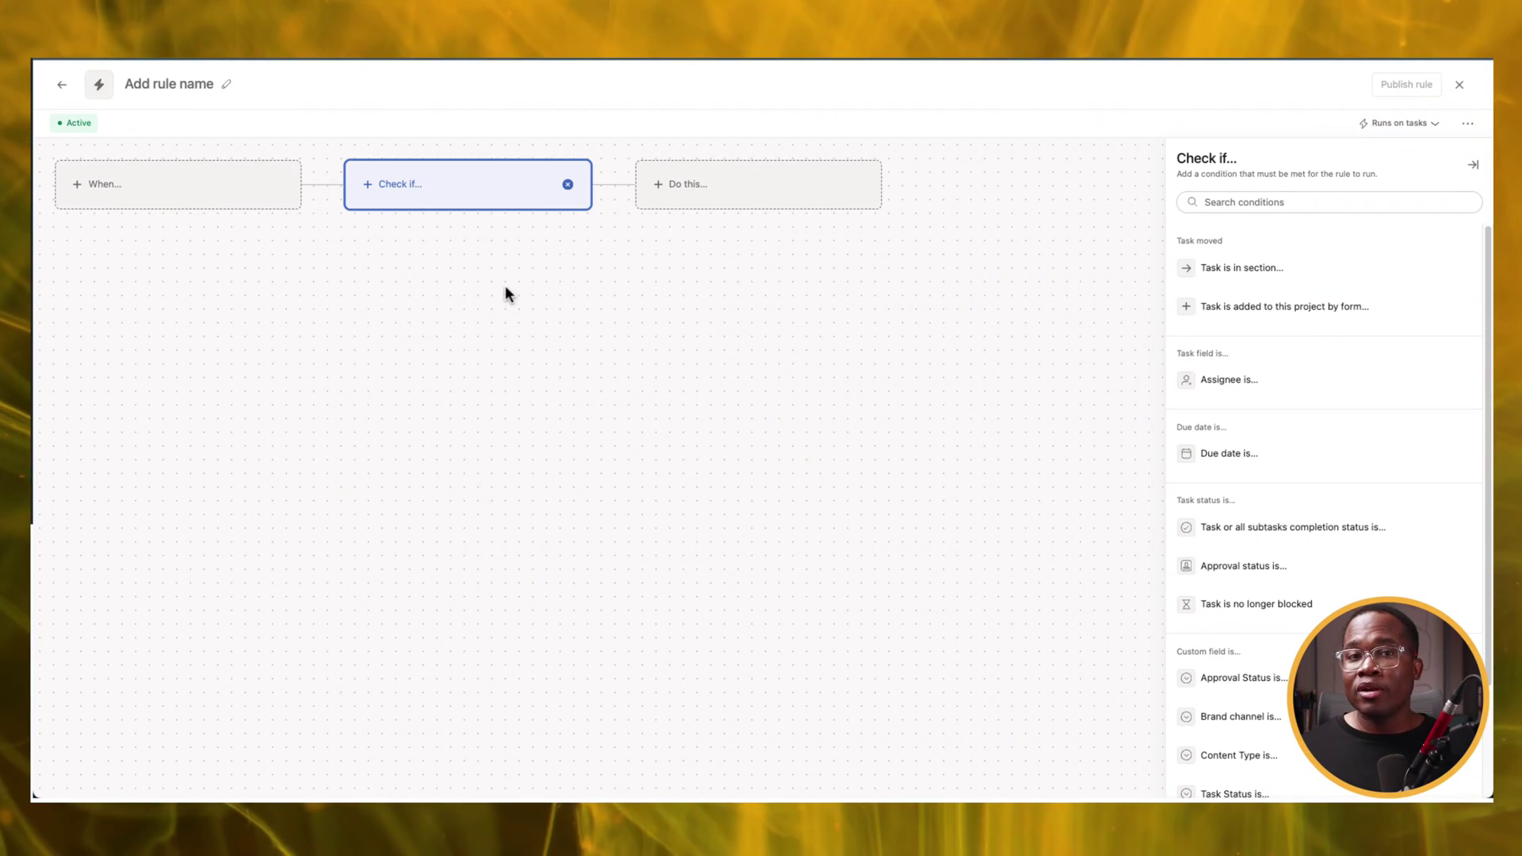
{"action": "left_click", "coordinate": [231, 199]}
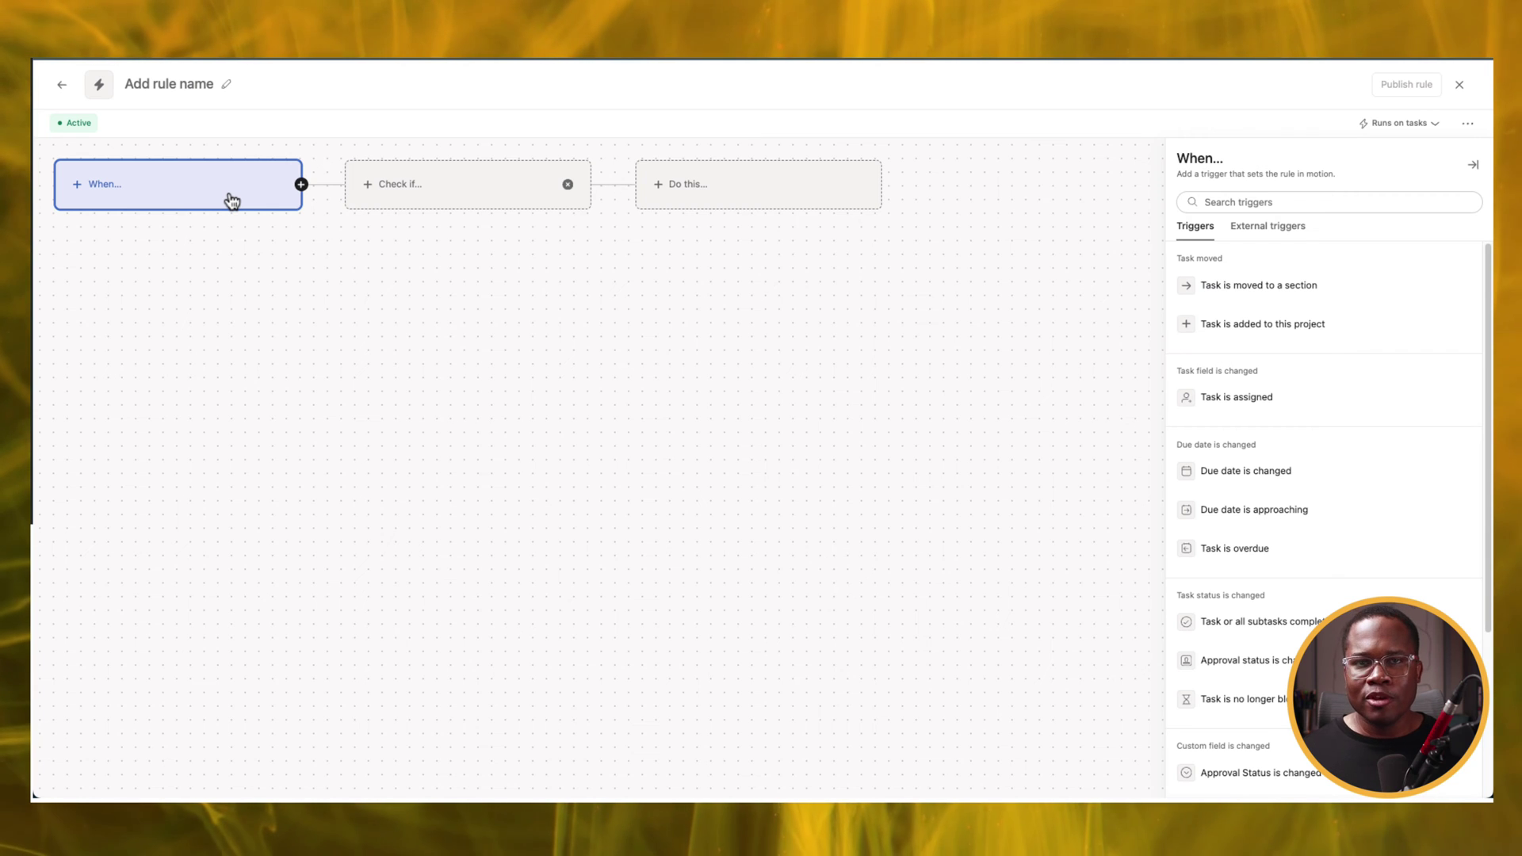
{"action": "left_click", "coordinate": [227, 87]}
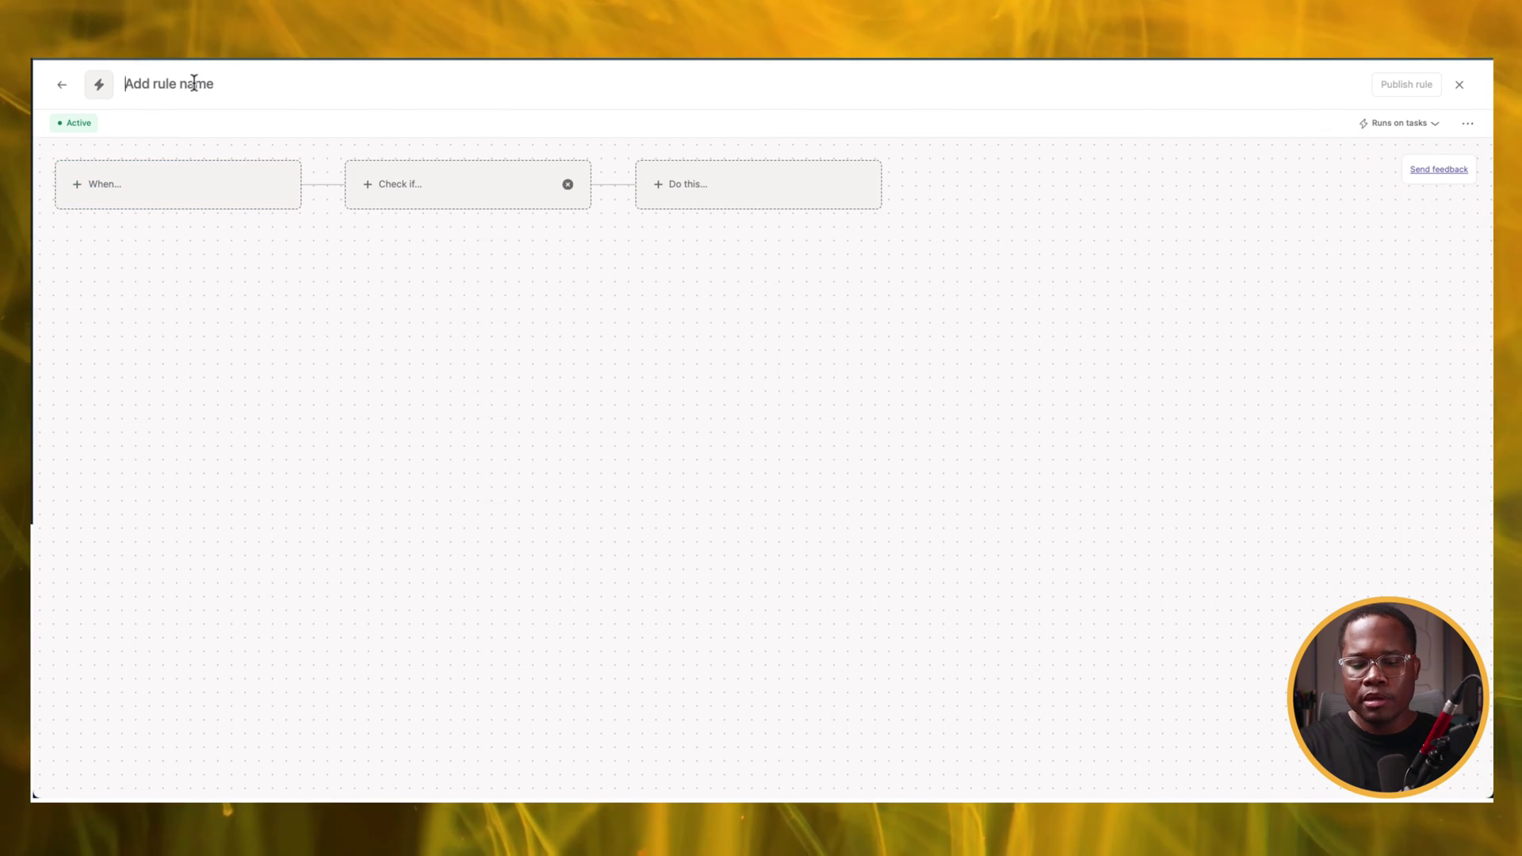
Name the rule 'New Request Submissions' and trigger it when a task is added to this project
{"action": "type", "text": "New Request"}
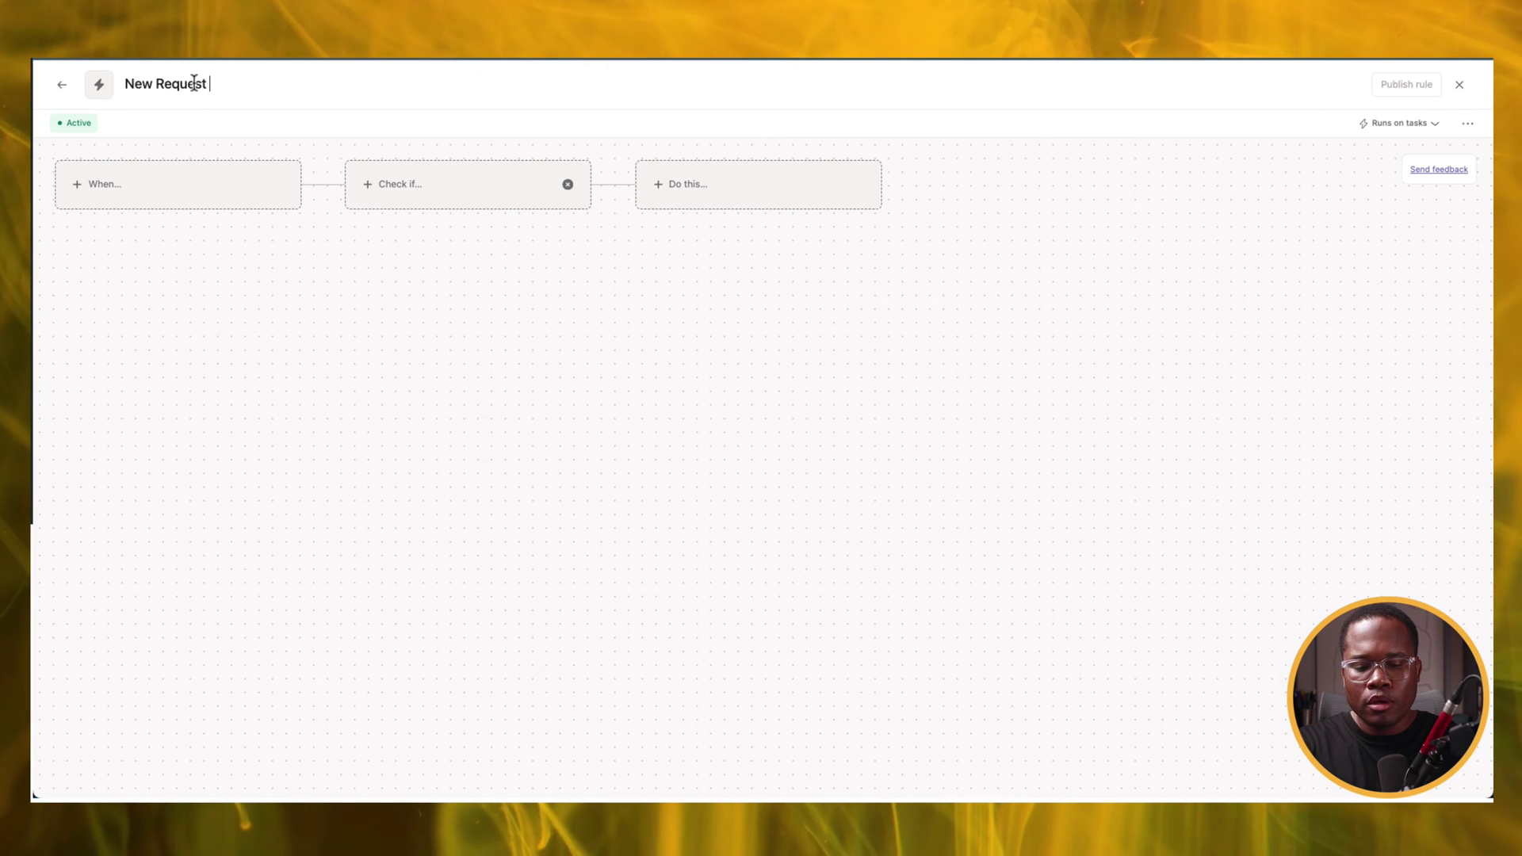
{"action": "type", "text": " Submissions"}
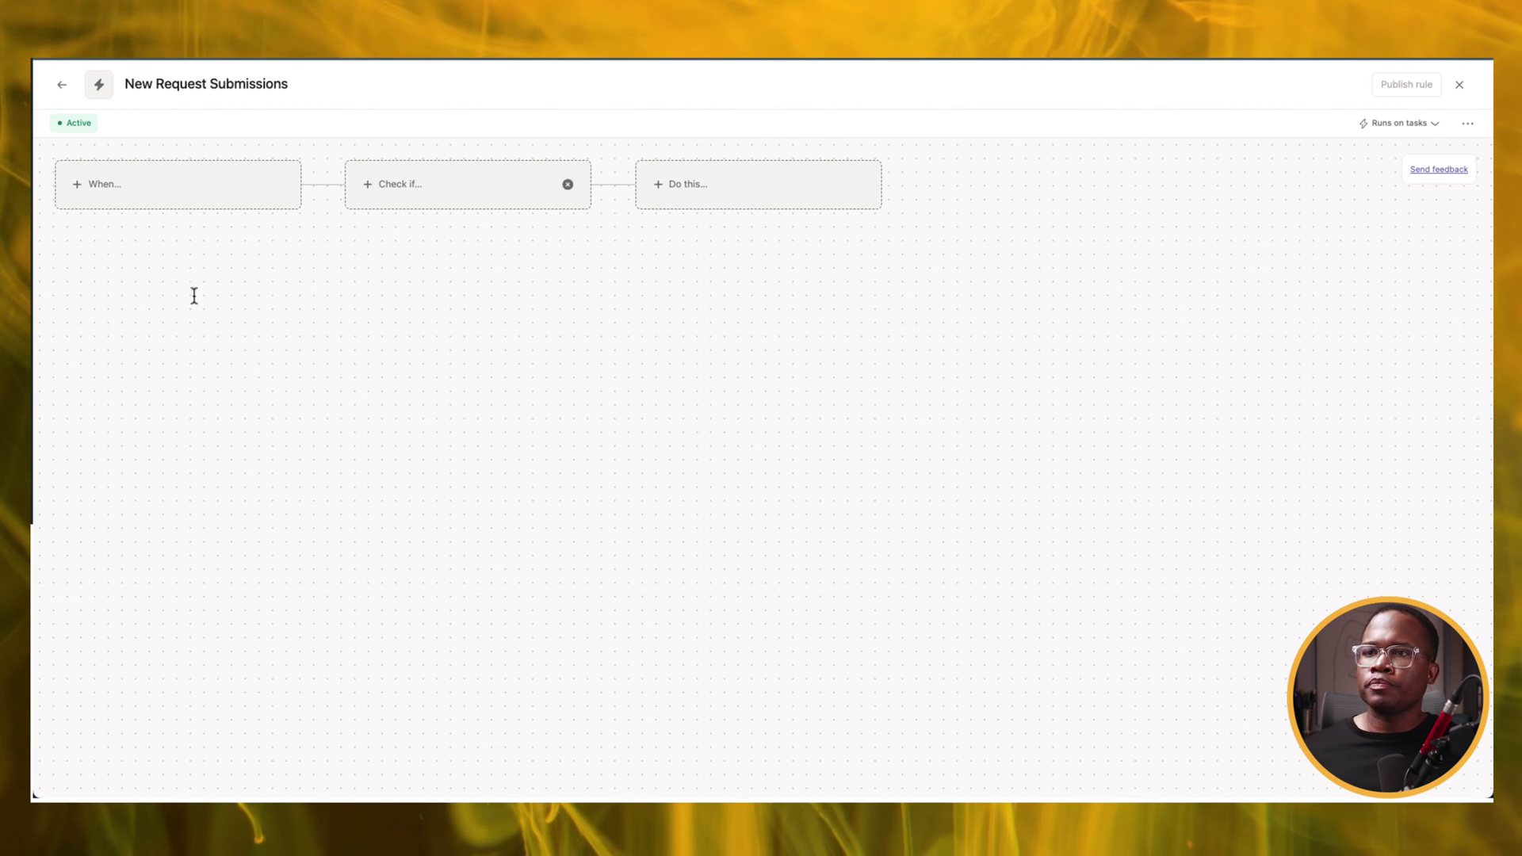
{"action": "left_click", "coordinate": [155, 188]}
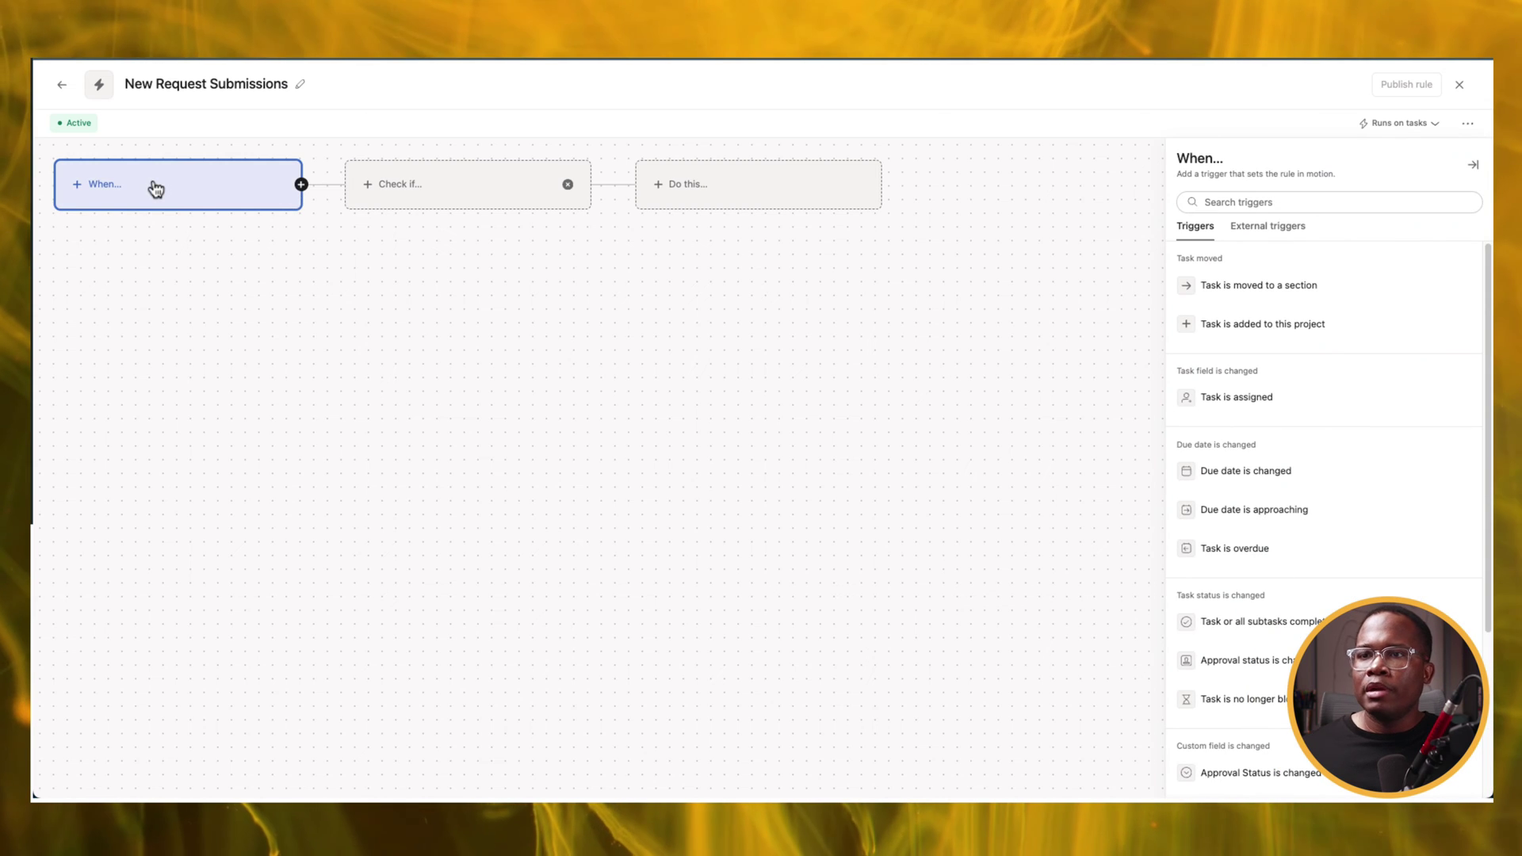
{"action": "left_click", "coordinate": [1310, 331]}
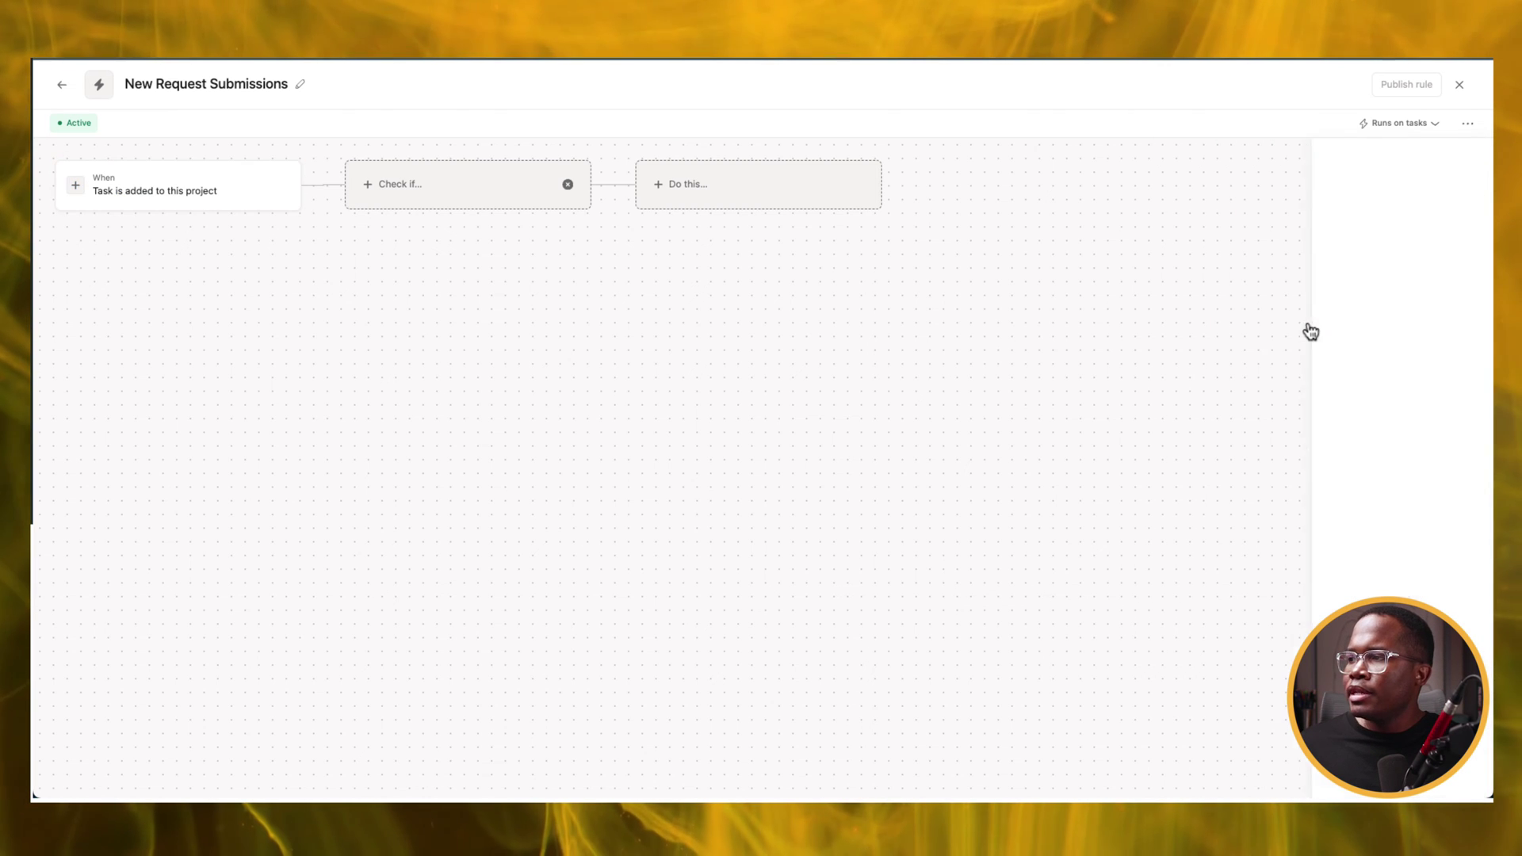
Add a condition requiring the task to be added via the Content Request Form
{"action": "left_click", "coordinate": [435, 196]}
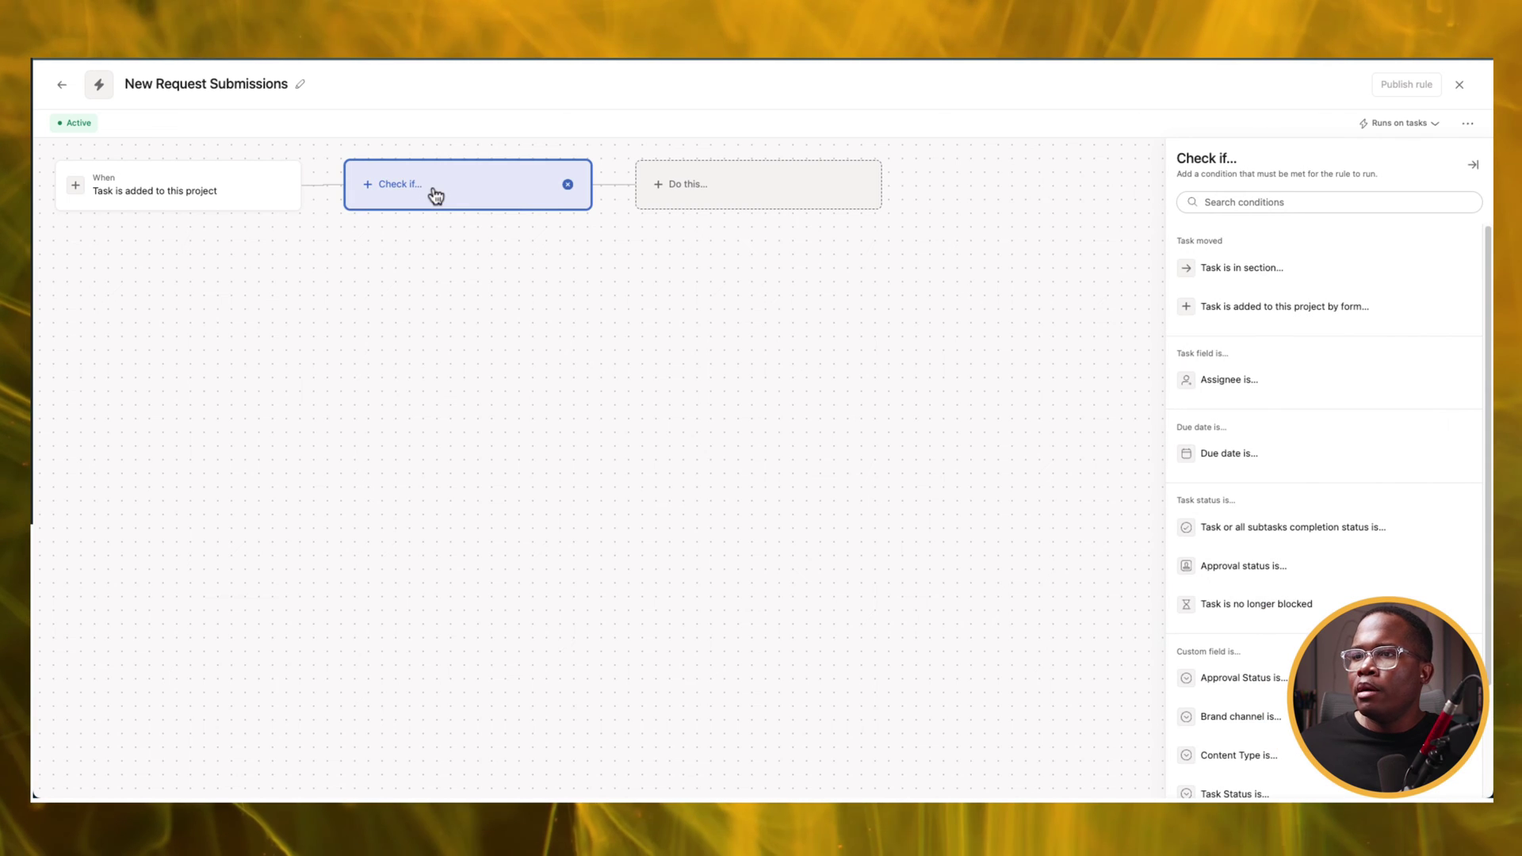
{"action": "left_click", "coordinate": [1261, 315]}
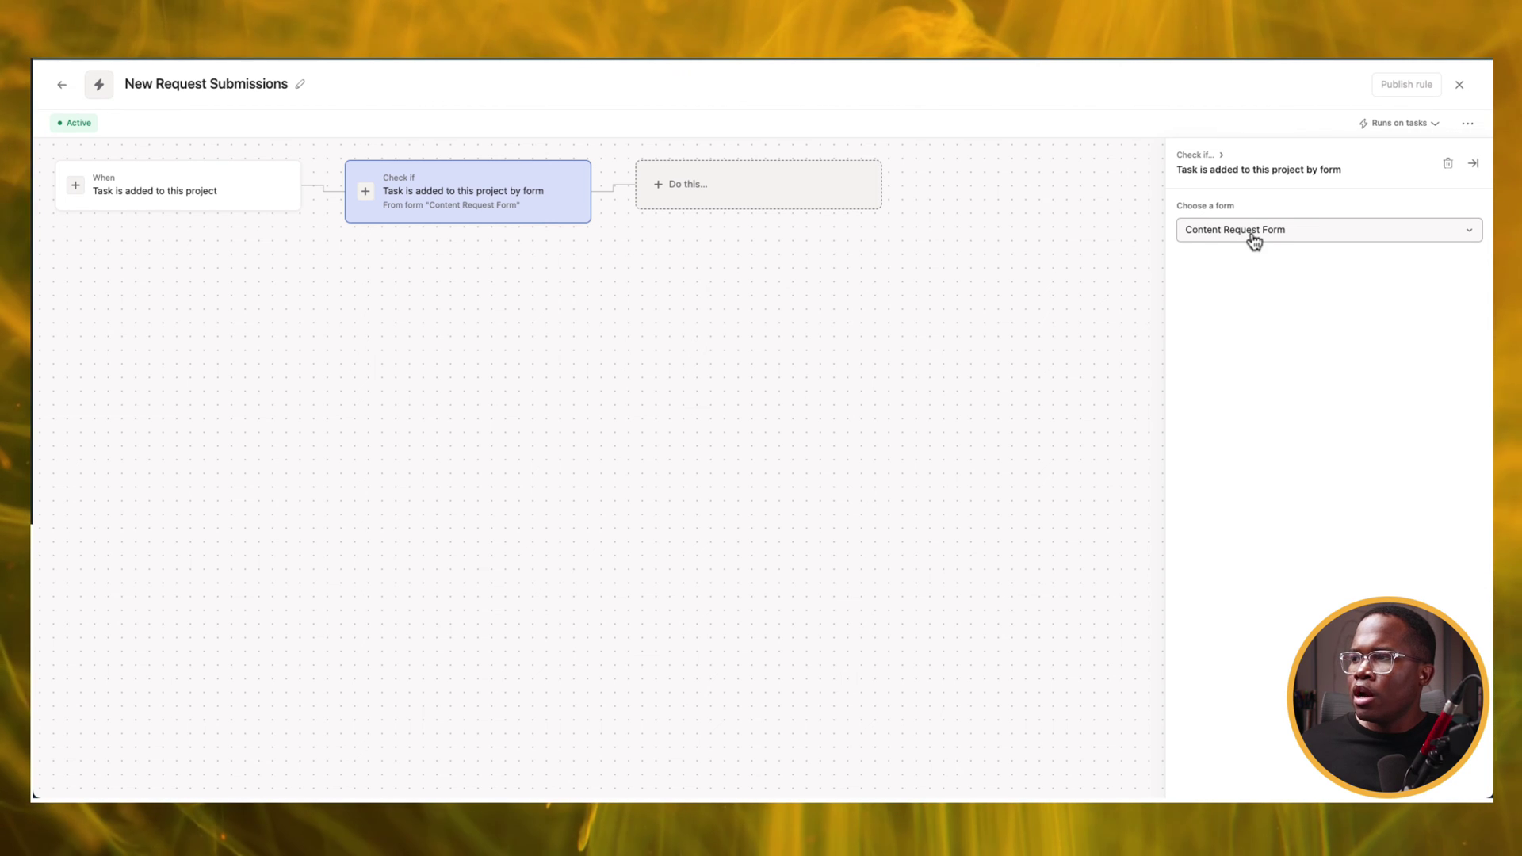
{"action": "left_click", "coordinate": [720, 207]}
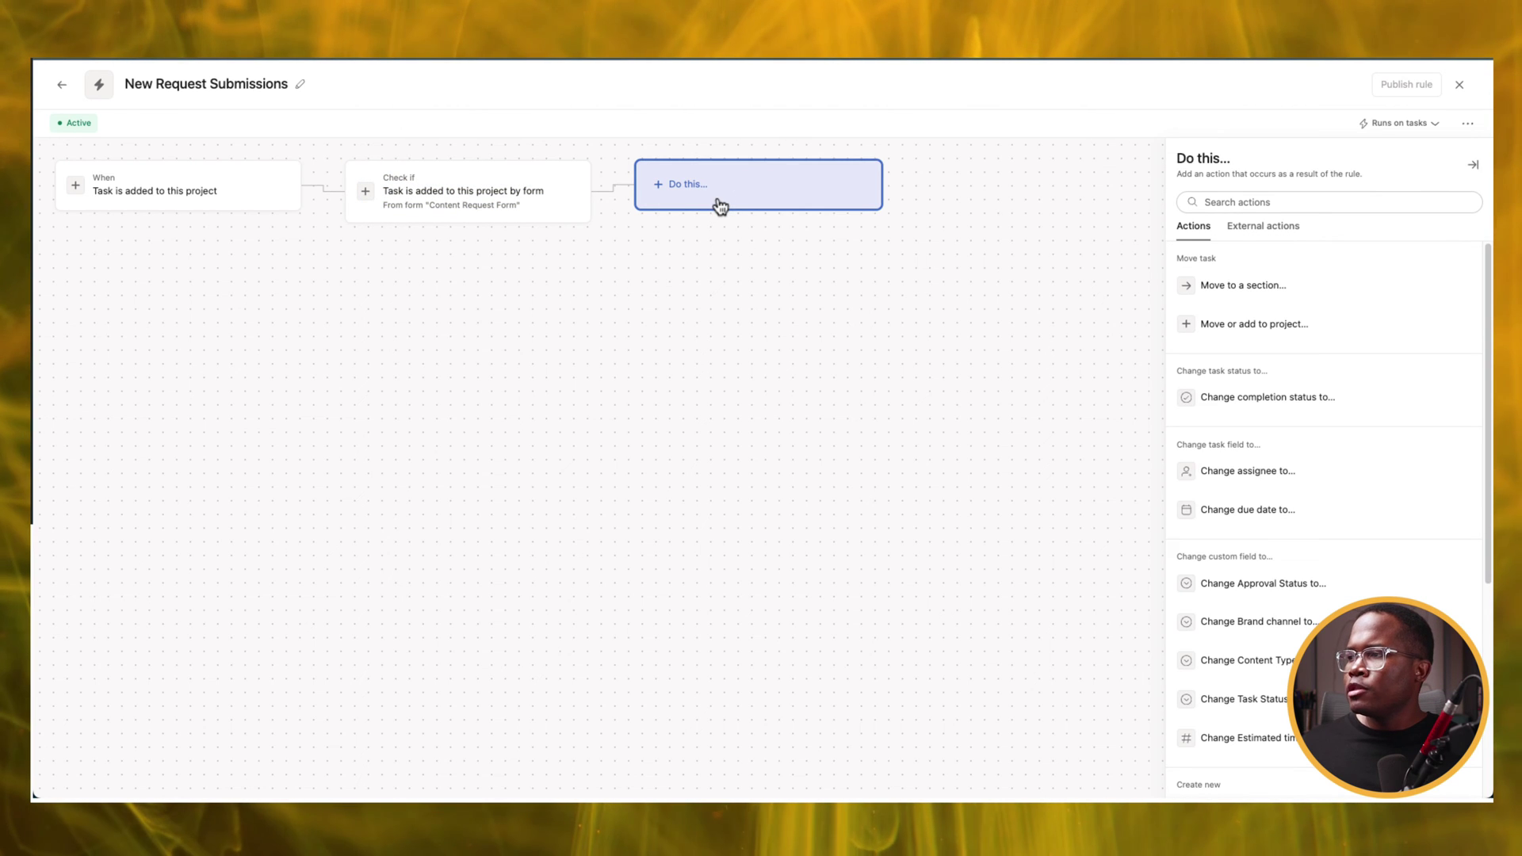
Make the rule's first action assign matching tasks to the chosen team member
{"action": "left_click", "coordinate": [1248, 472]}
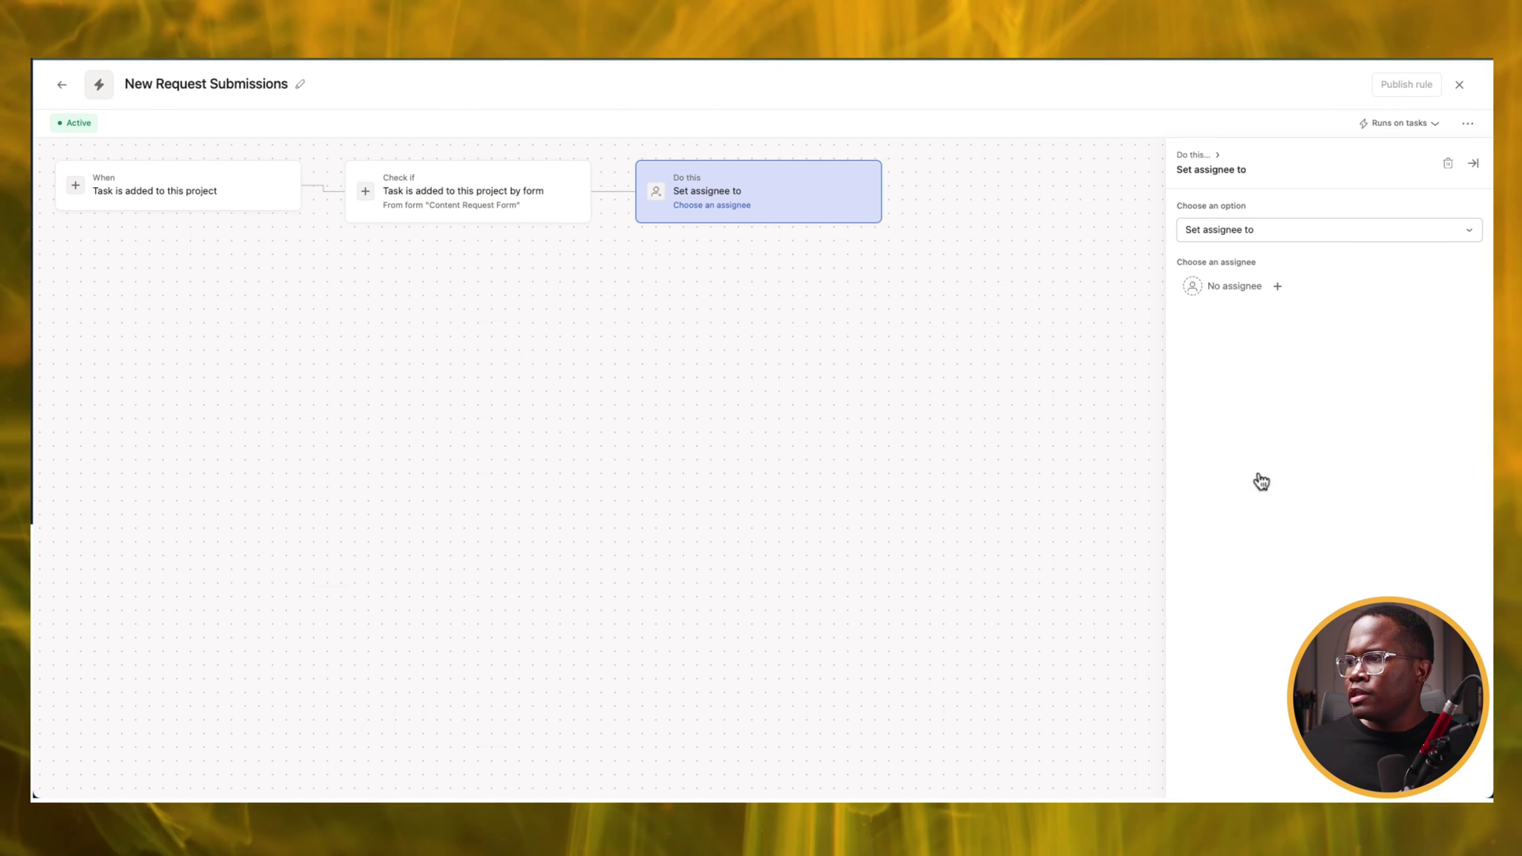
{"action": "left_click", "coordinate": [1227, 293]}
{"action": "left_click", "coordinate": [1229, 314]}
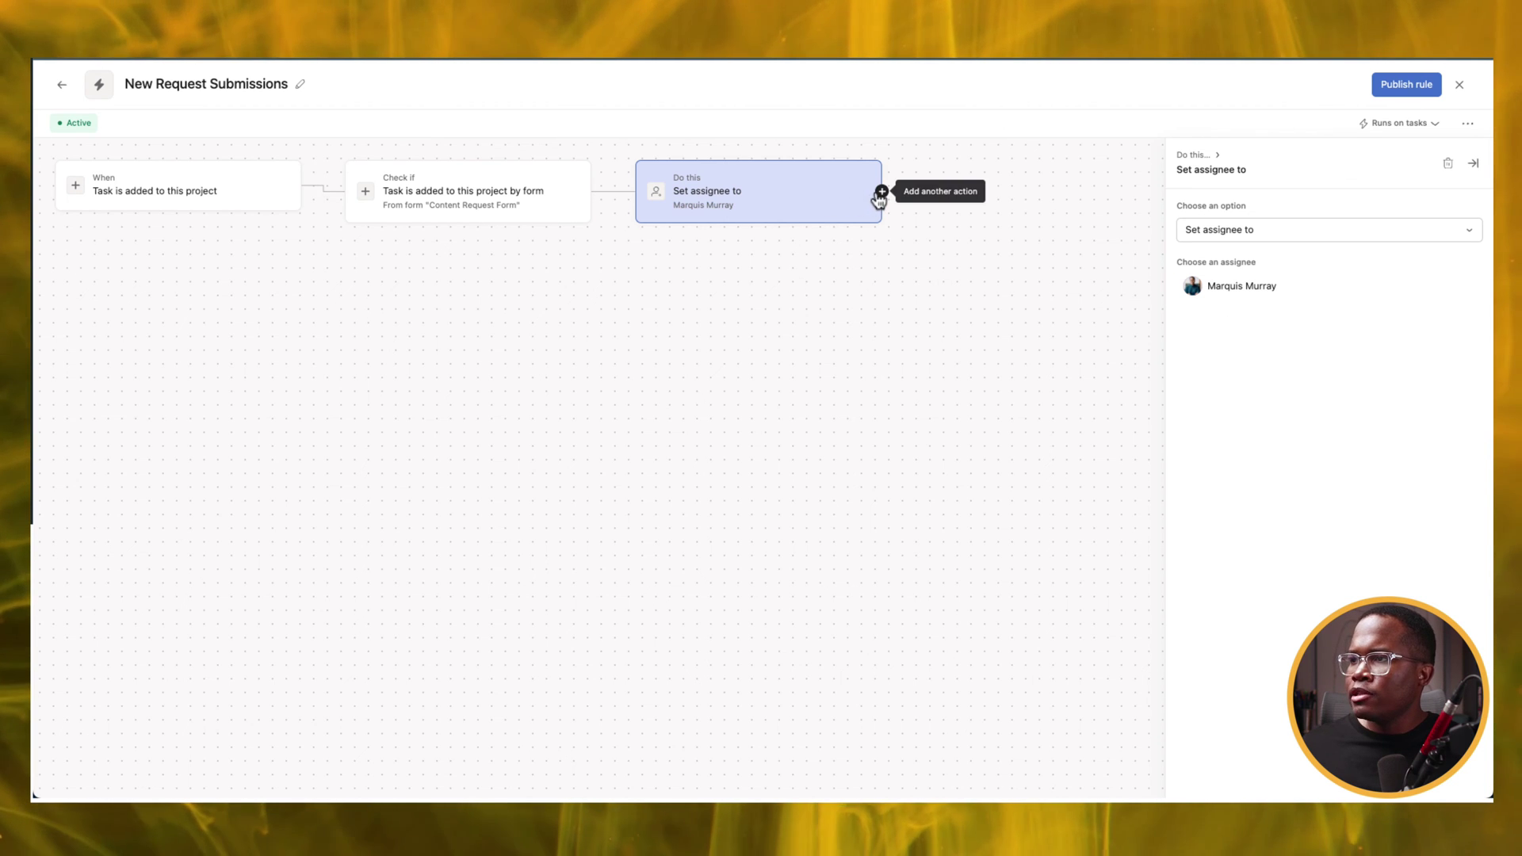
Add an action setting Task Status to New Request
{"action": "left_click", "coordinate": [882, 192]}
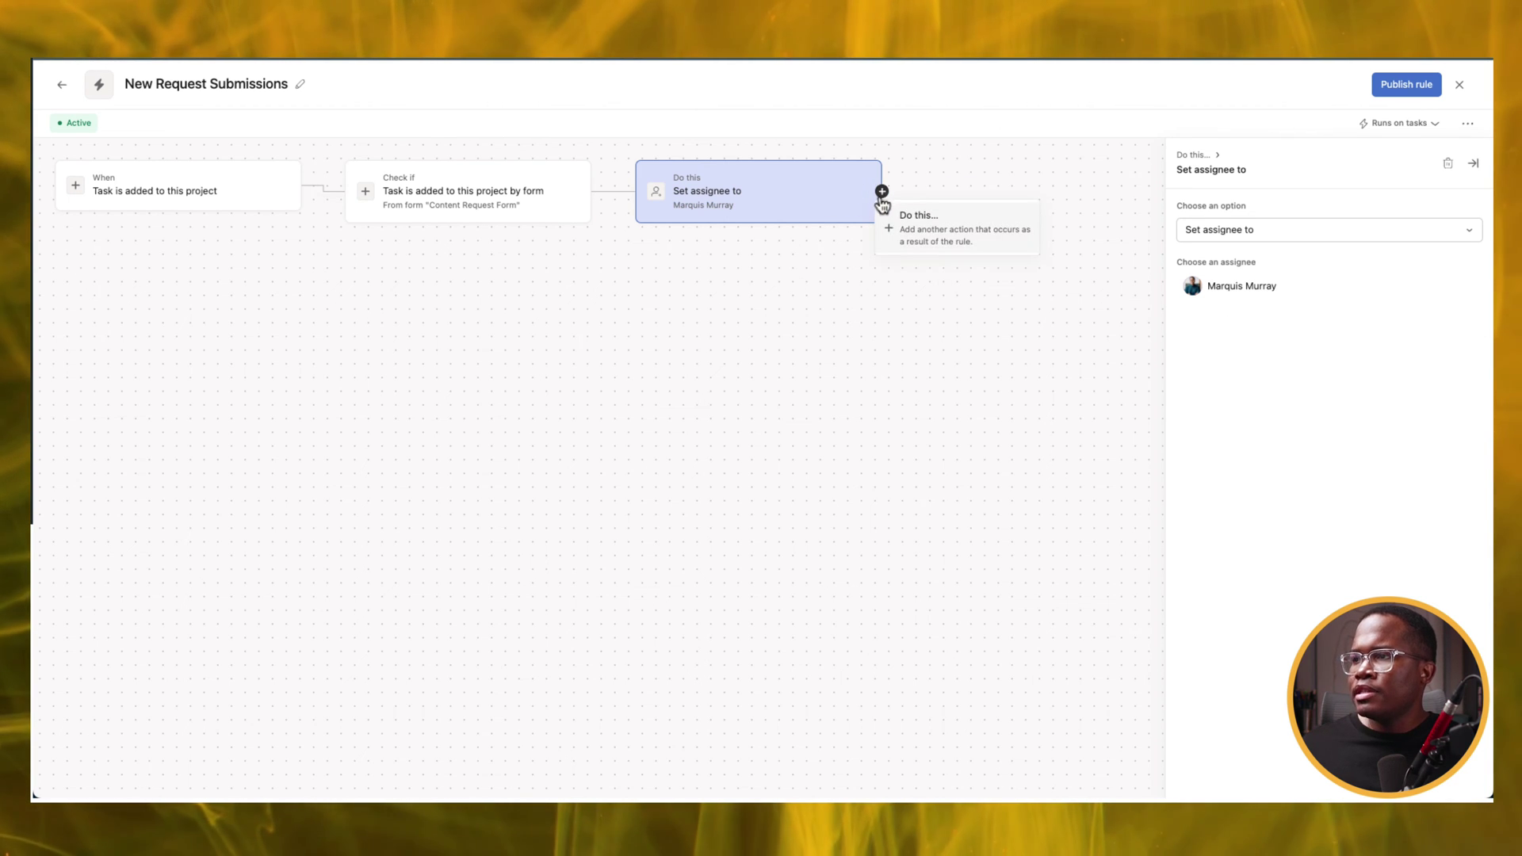
{"action": "left_click", "coordinate": [940, 230]}
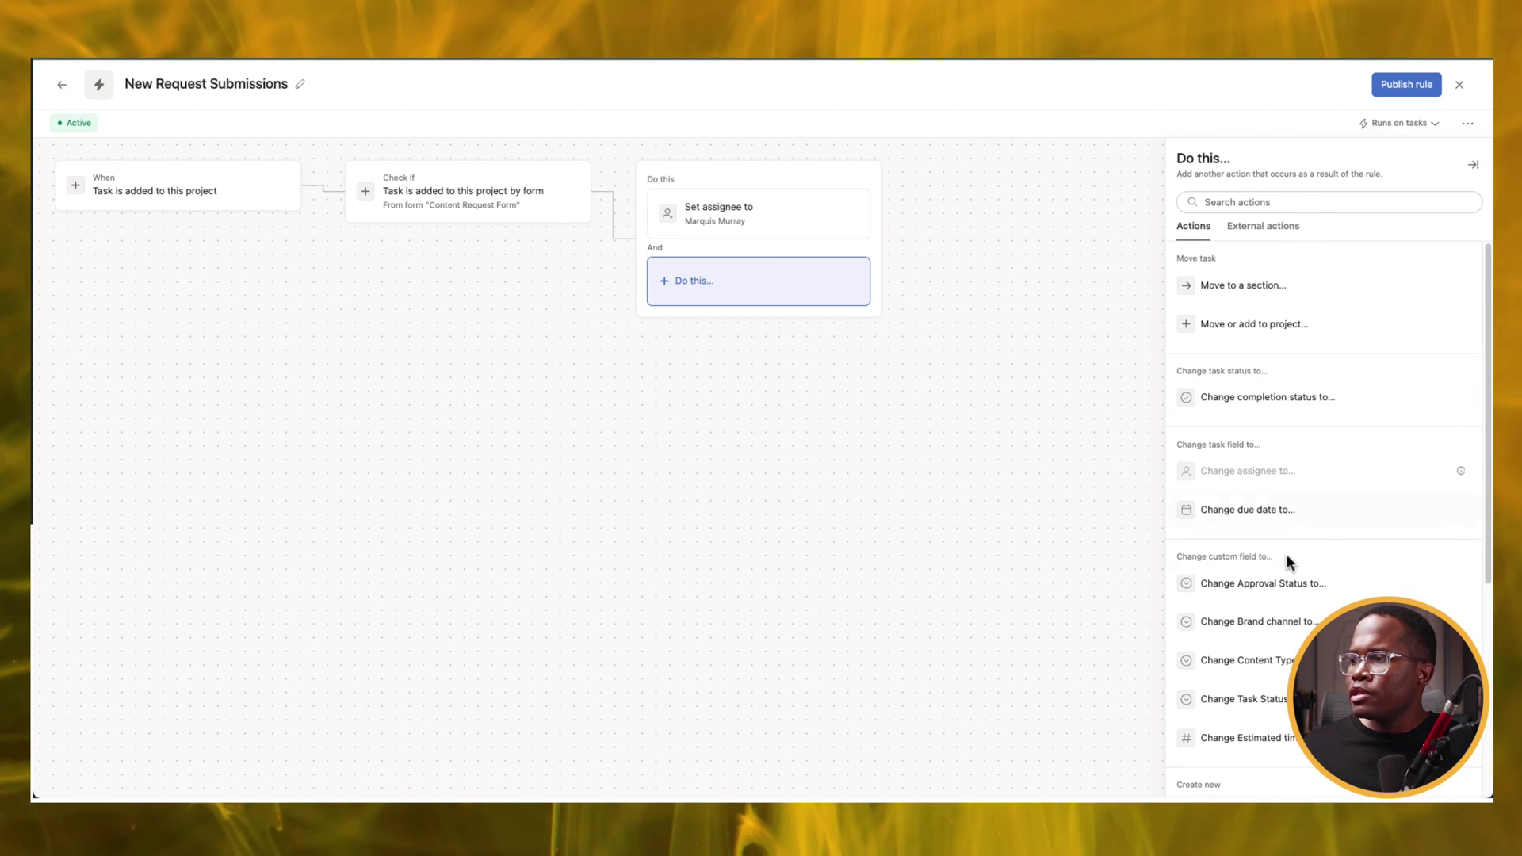
{"action": "scroll", "coordinate": [1284, 618], "scroll_direction": "down", "scroll_amount": 2}
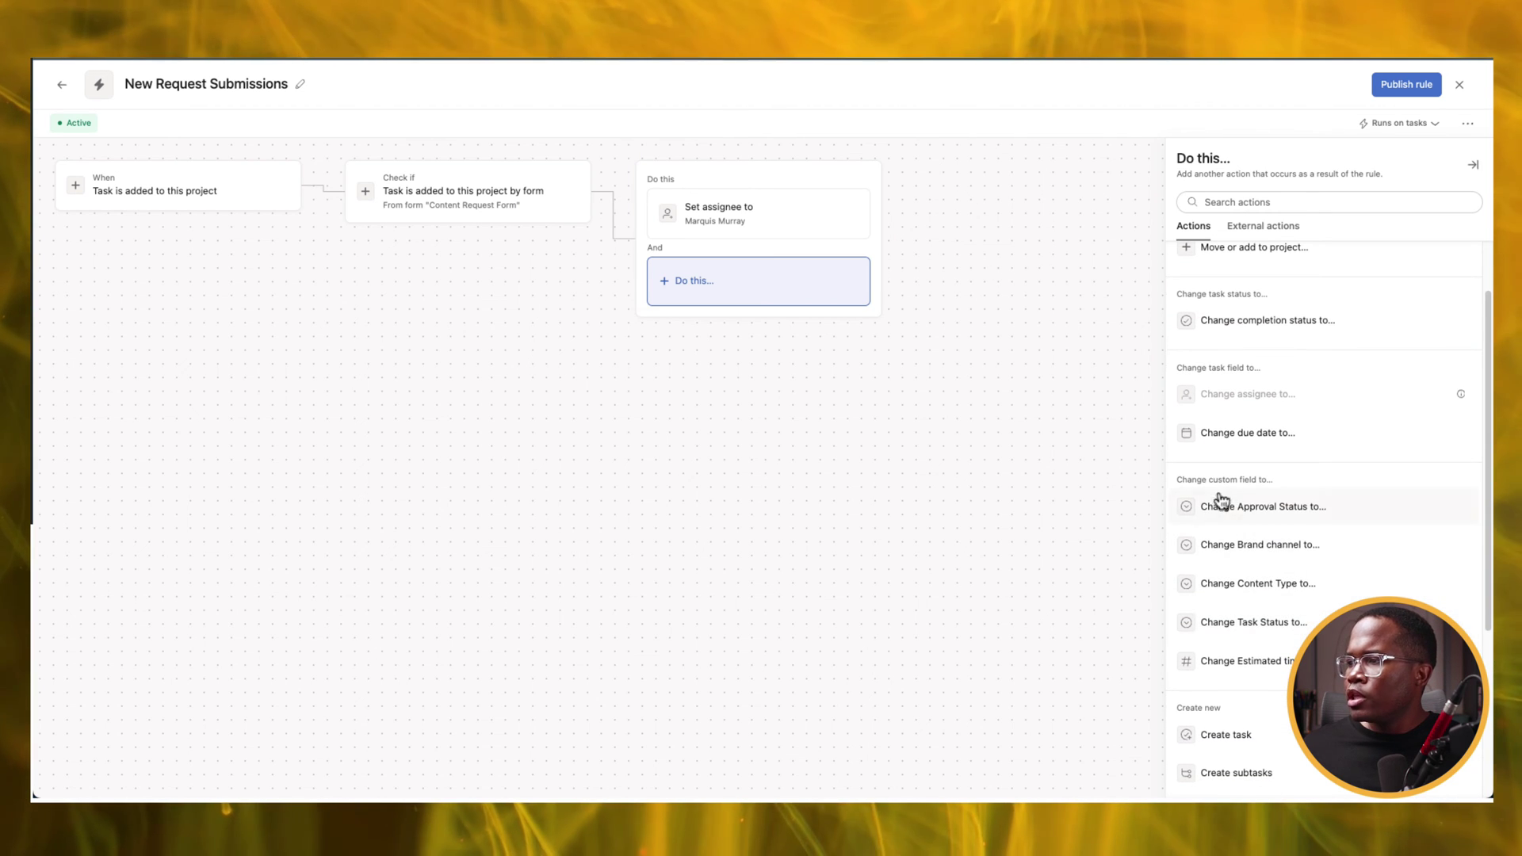
{"action": "left_click", "coordinate": [1263, 626]}
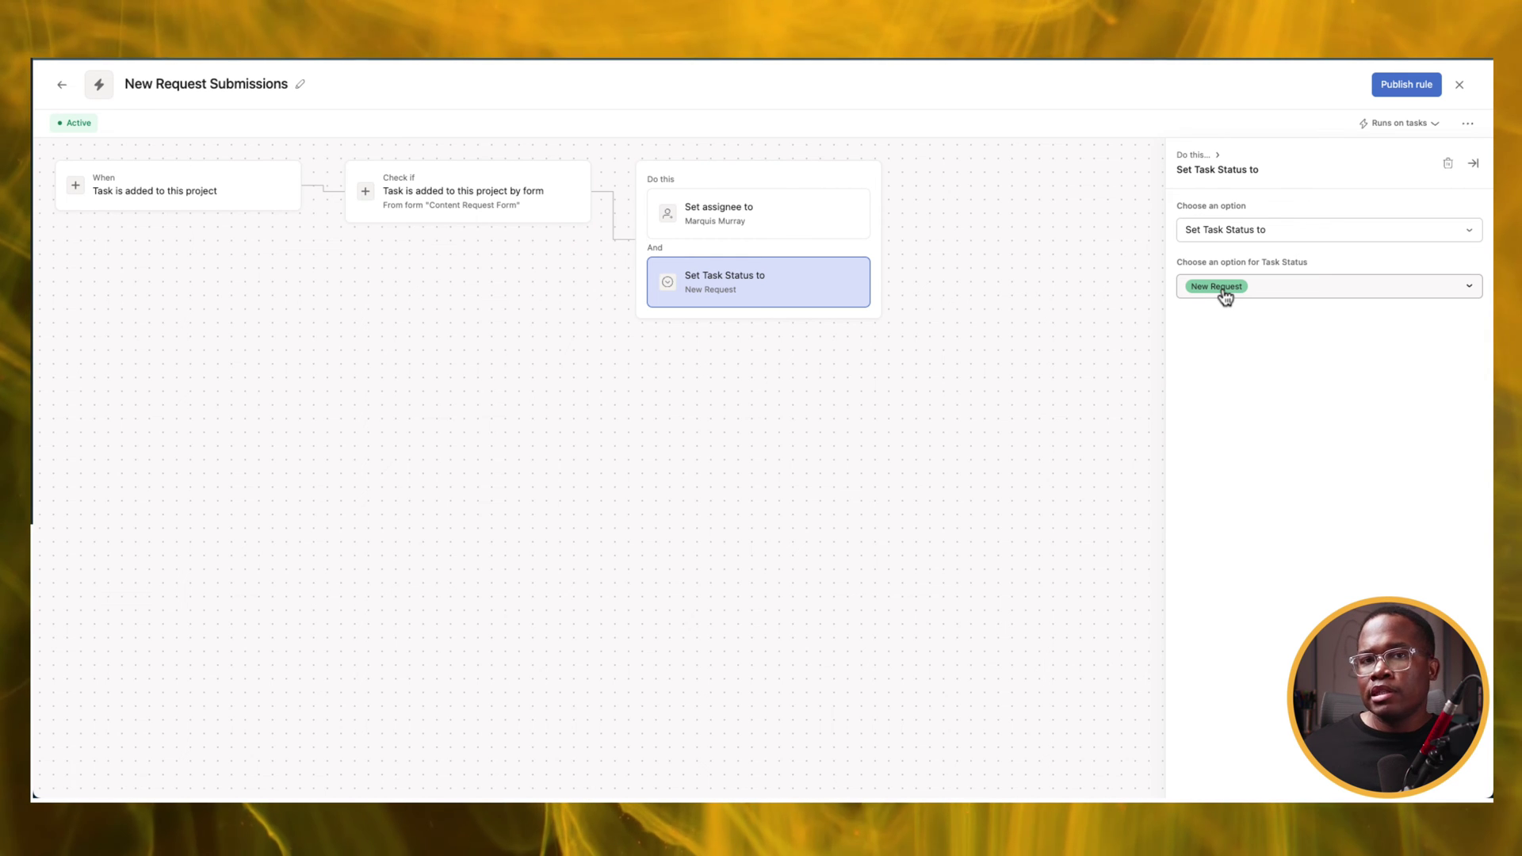
Add an action changing the due date to 0 days
{"action": "left_click", "coordinate": [881, 239]}
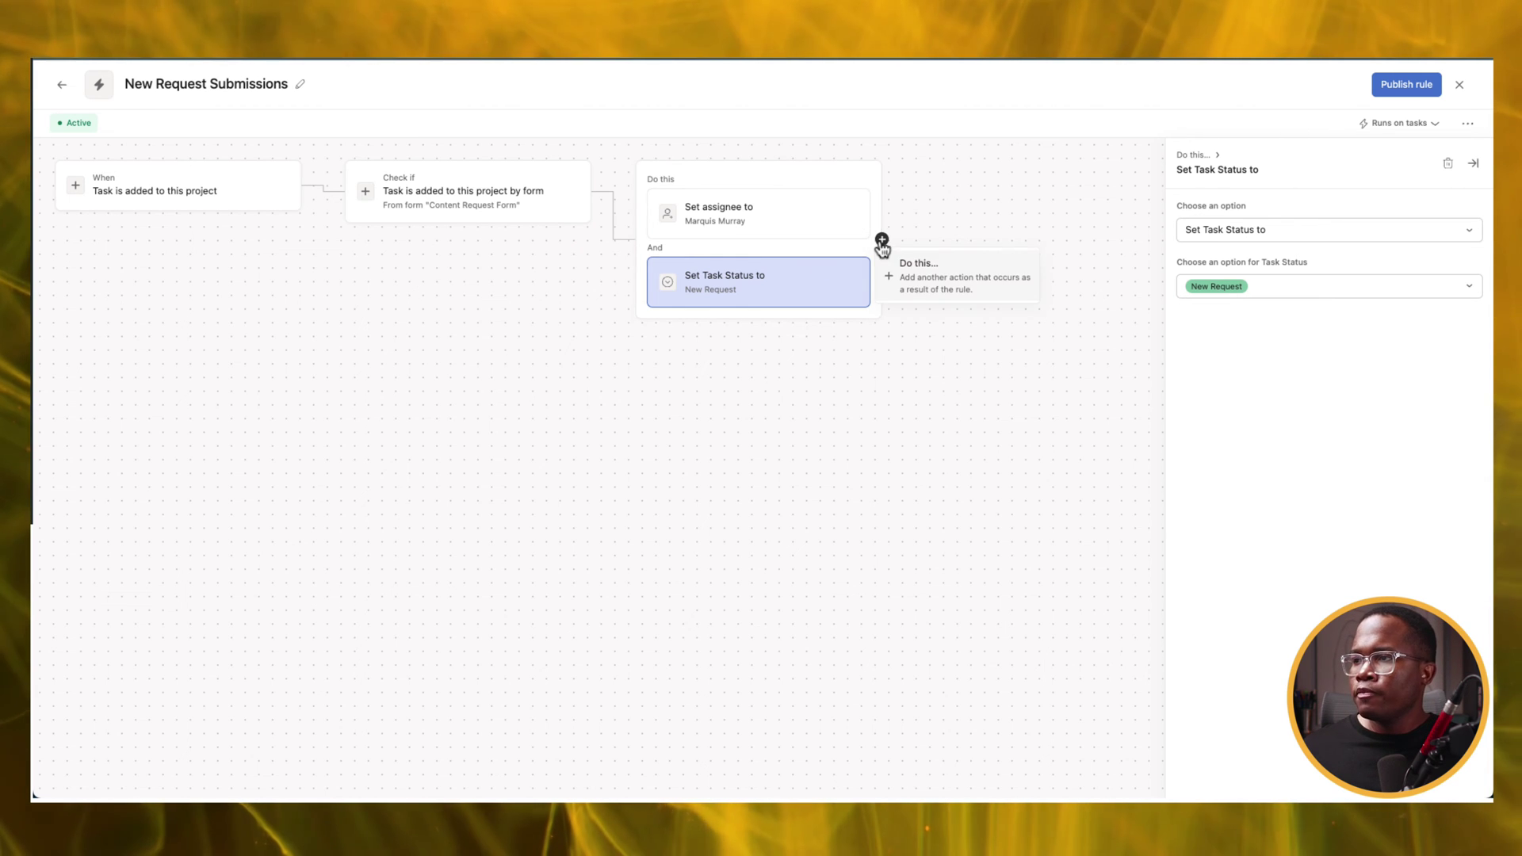
{"action": "left_click", "coordinate": [927, 289]}
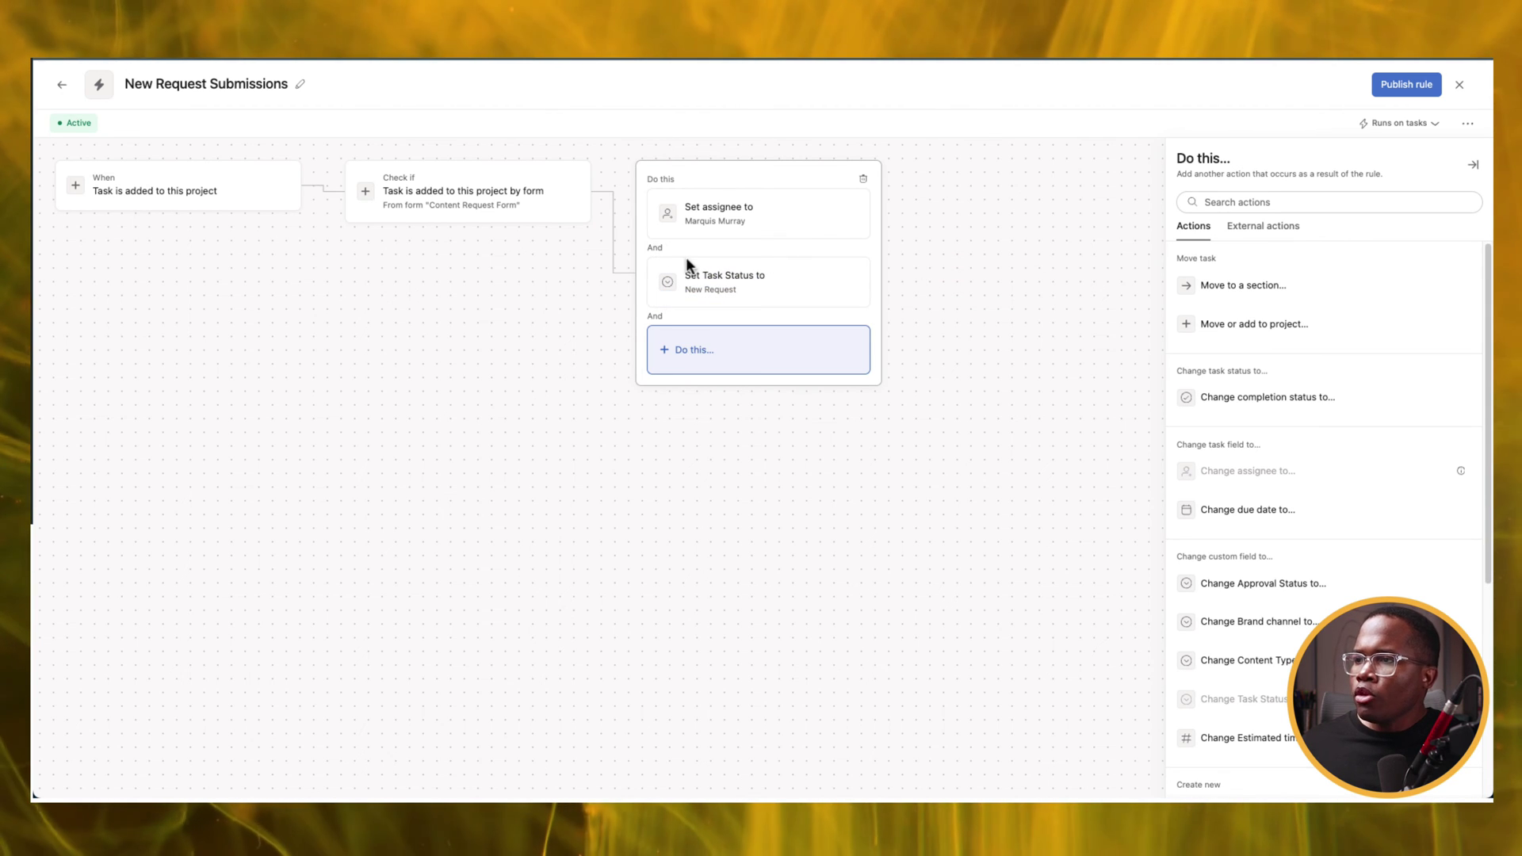
{"action": "scroll", "coordinate": [1252, 539], "scroll_direction": "down", "scroll_amount": 1}
{"action": "left_click", "coordinate": [1227, 453]}
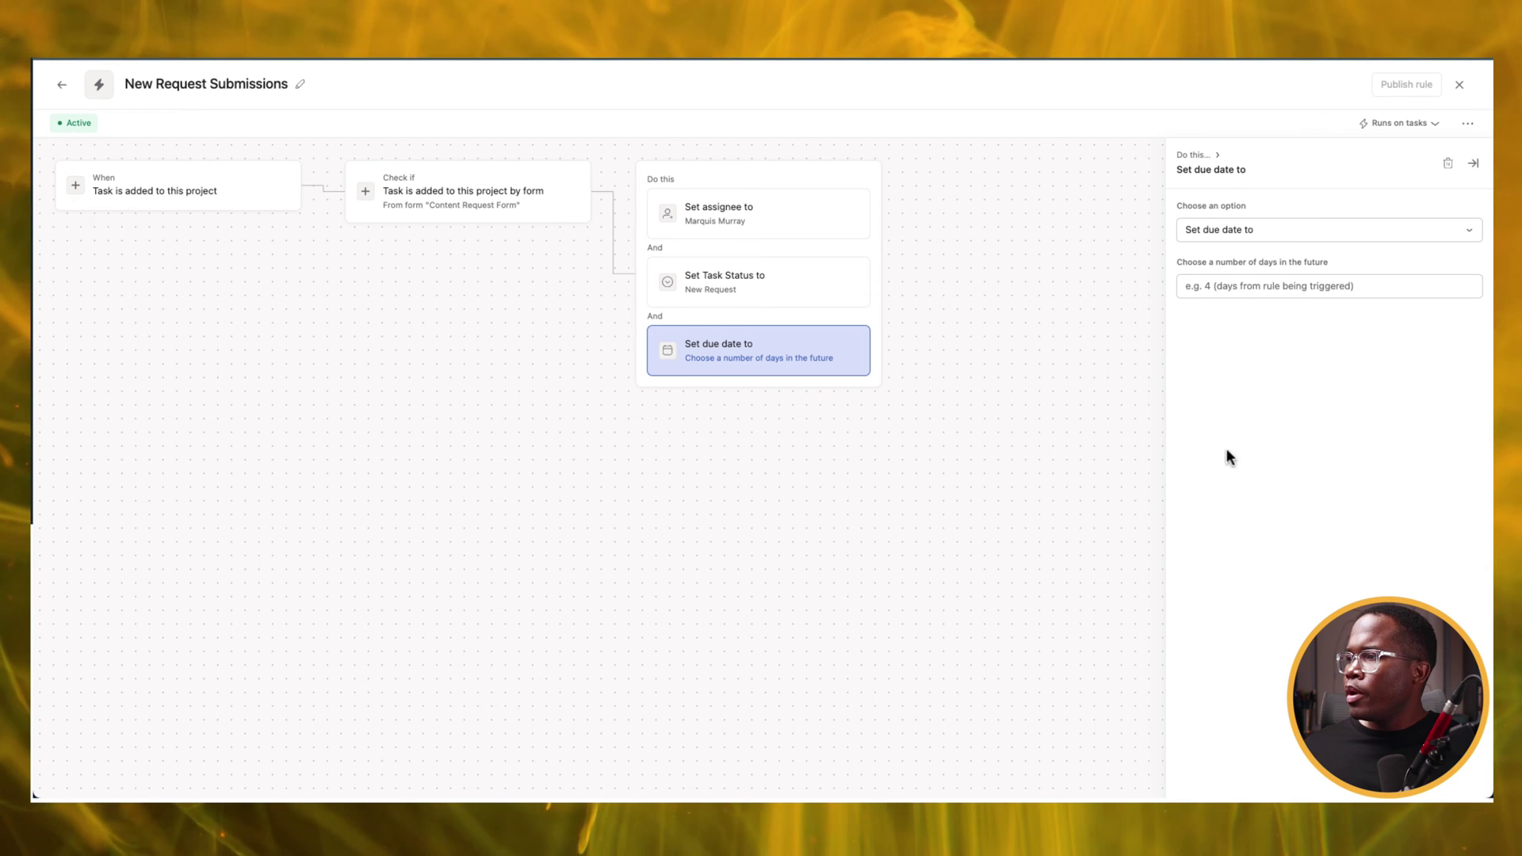
{"action": "left_click", "coordinate": [1228, 285]}
{"action": "type", "text": "0"}
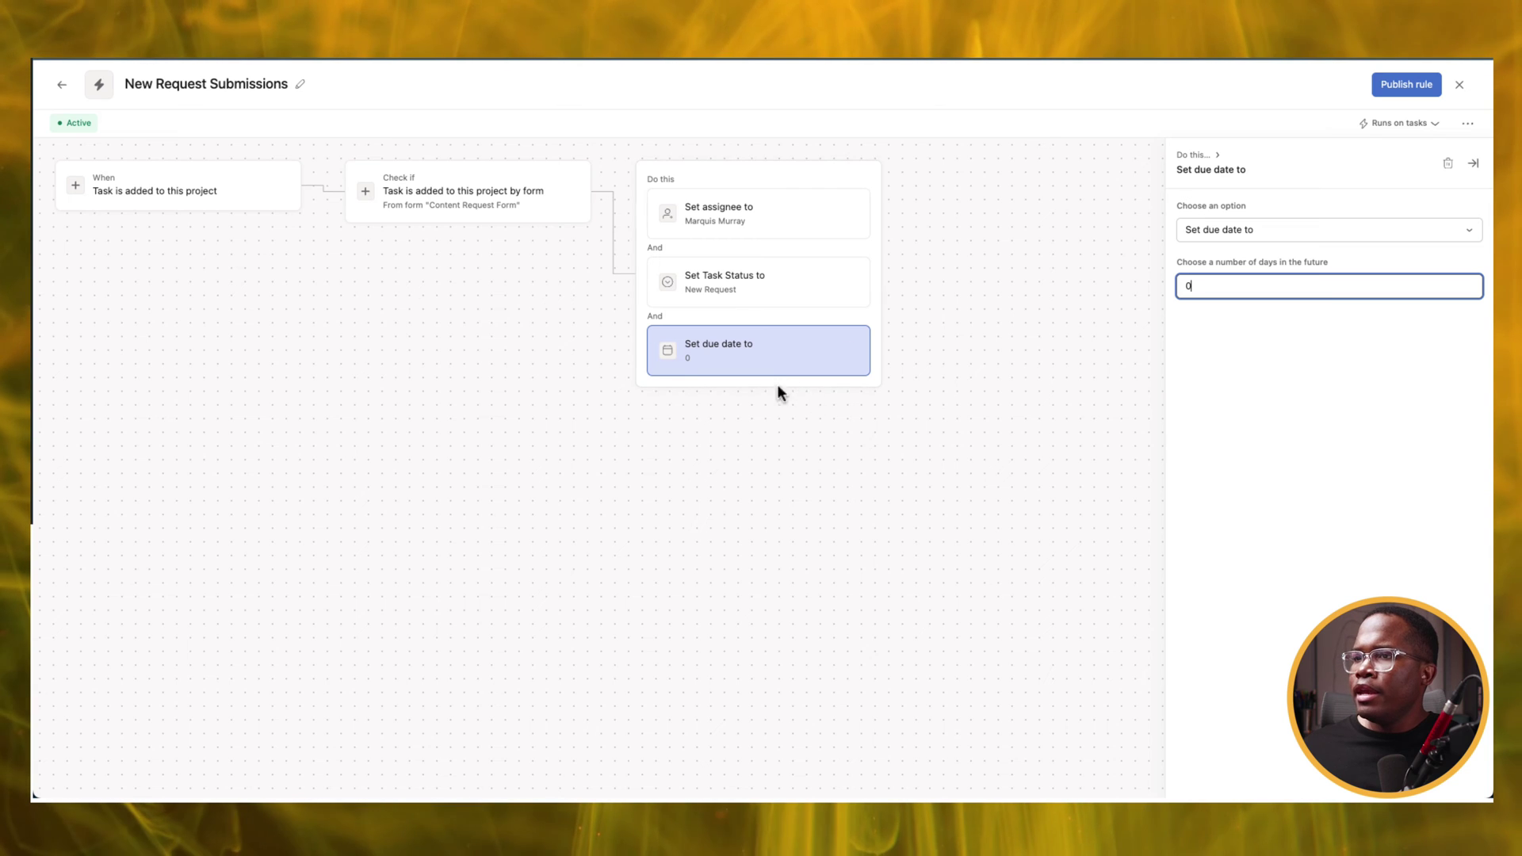
{"action": "left_click", "coordinate": [497, 200]}
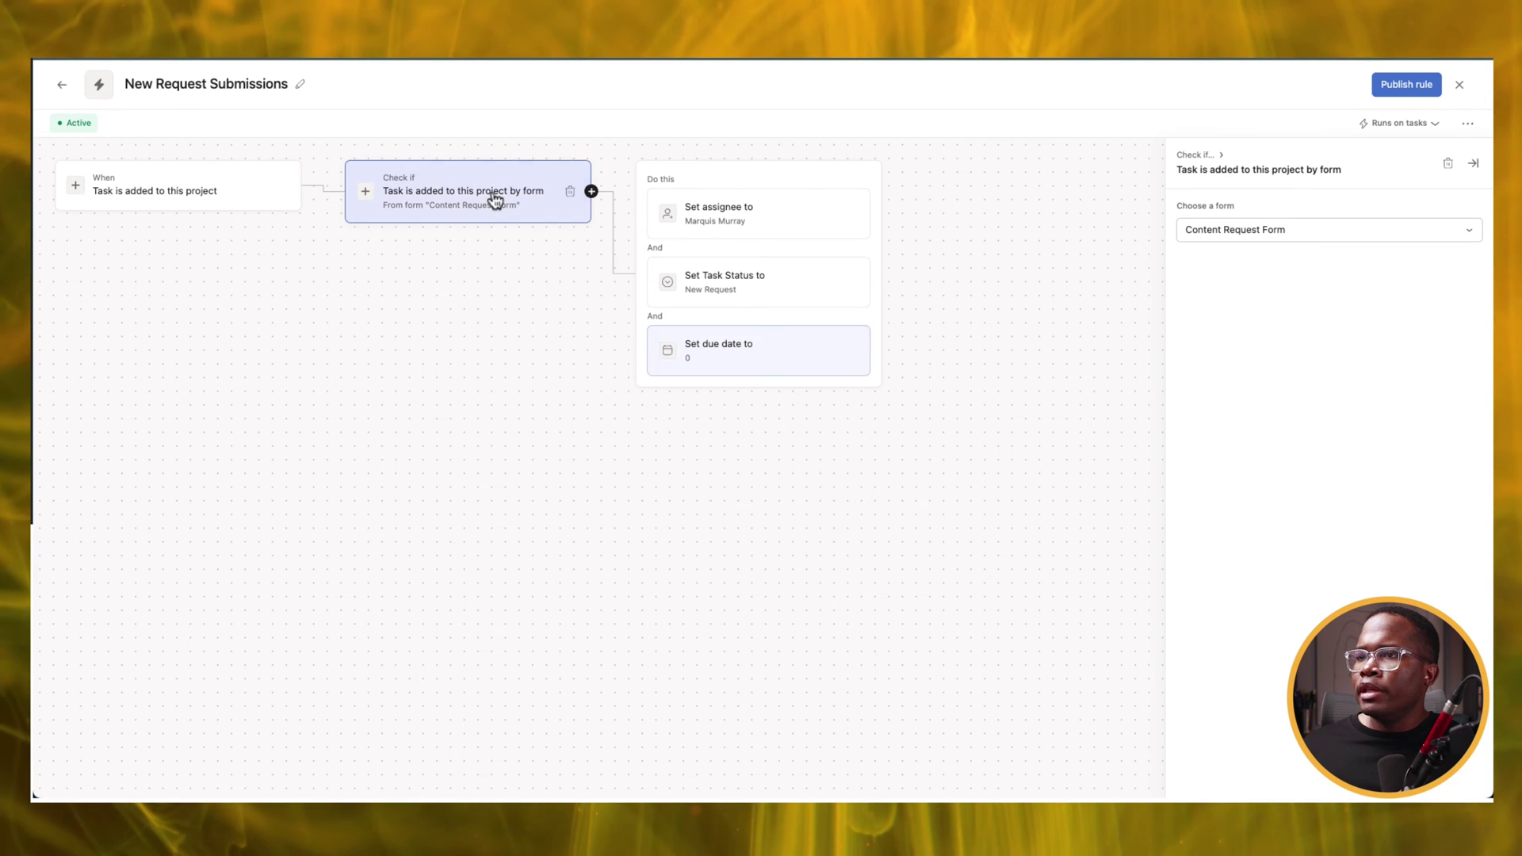
Add a second condition, joined to the form check with And
{"action": "left_click", "coordinate": [592, 191]}
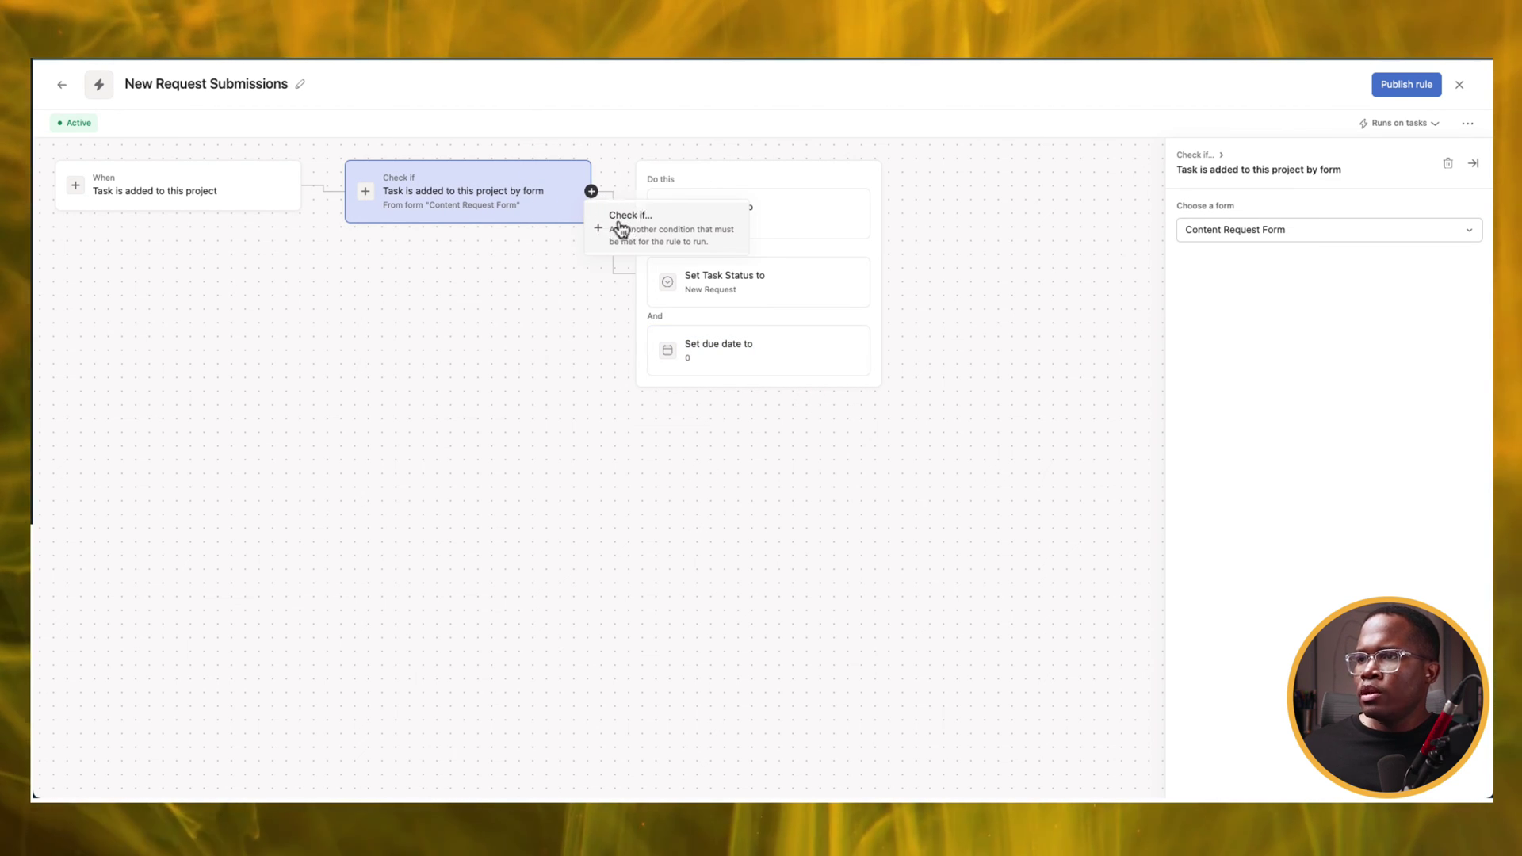
{"action": "left_click", "coordinate": [620, 221]}
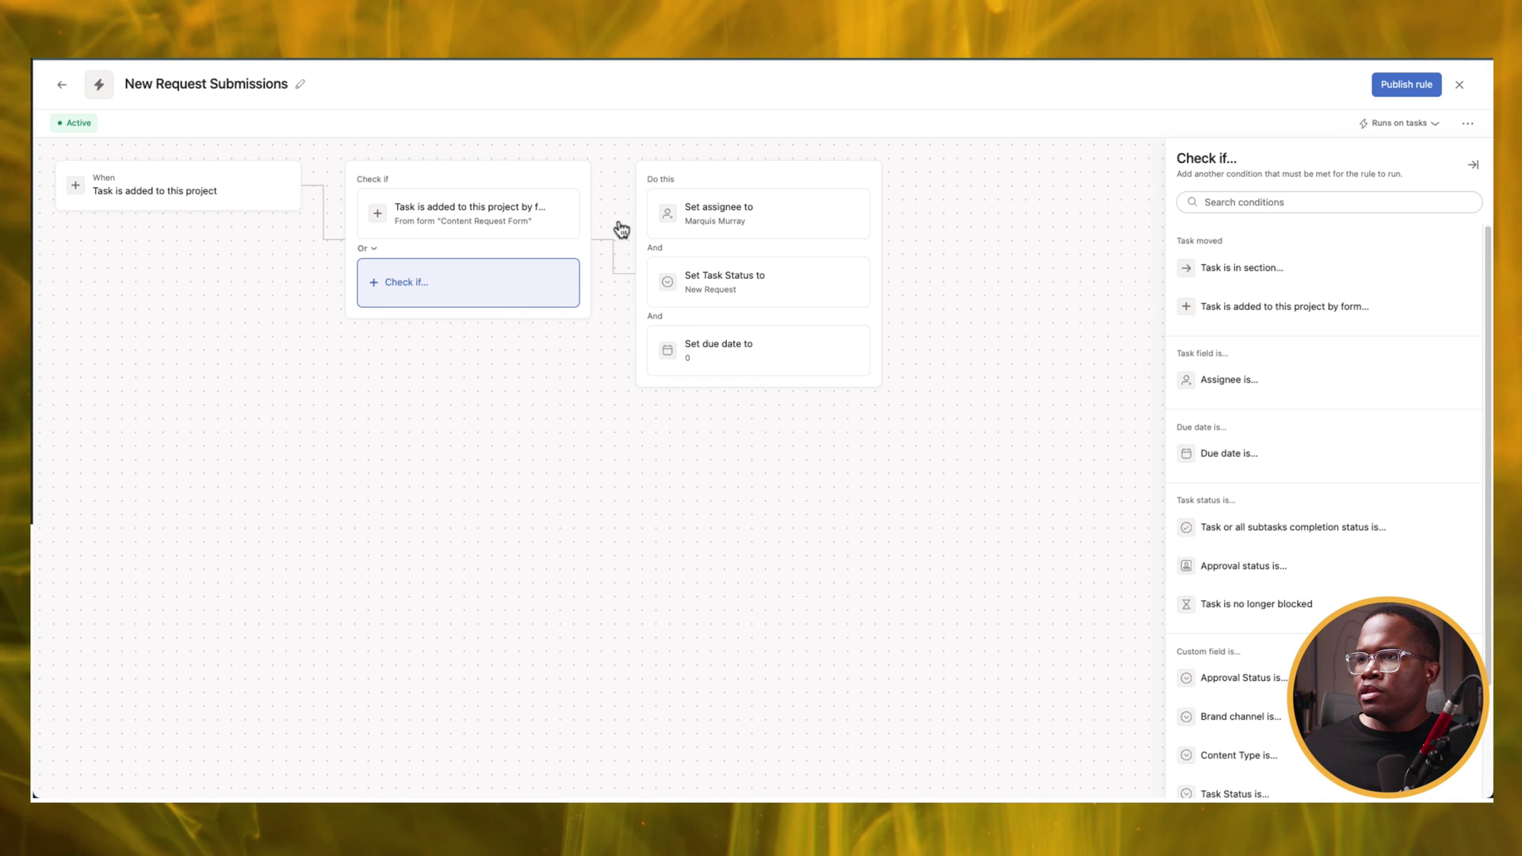
{"action": "left_click", "coordinate": [375, 250]}
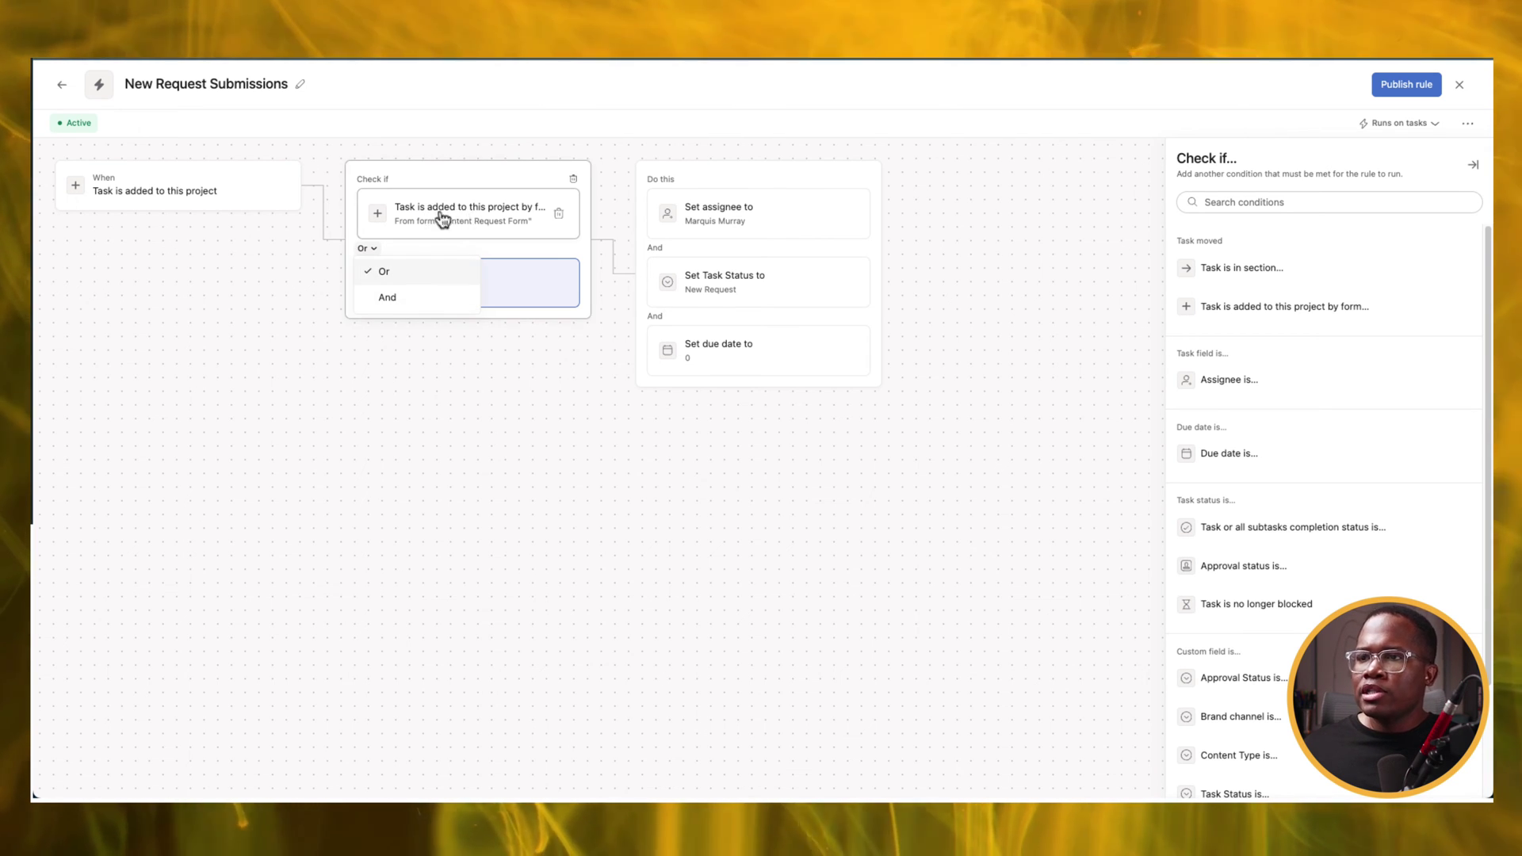
{"action": "left_click", "coordinate": [396, 301]}
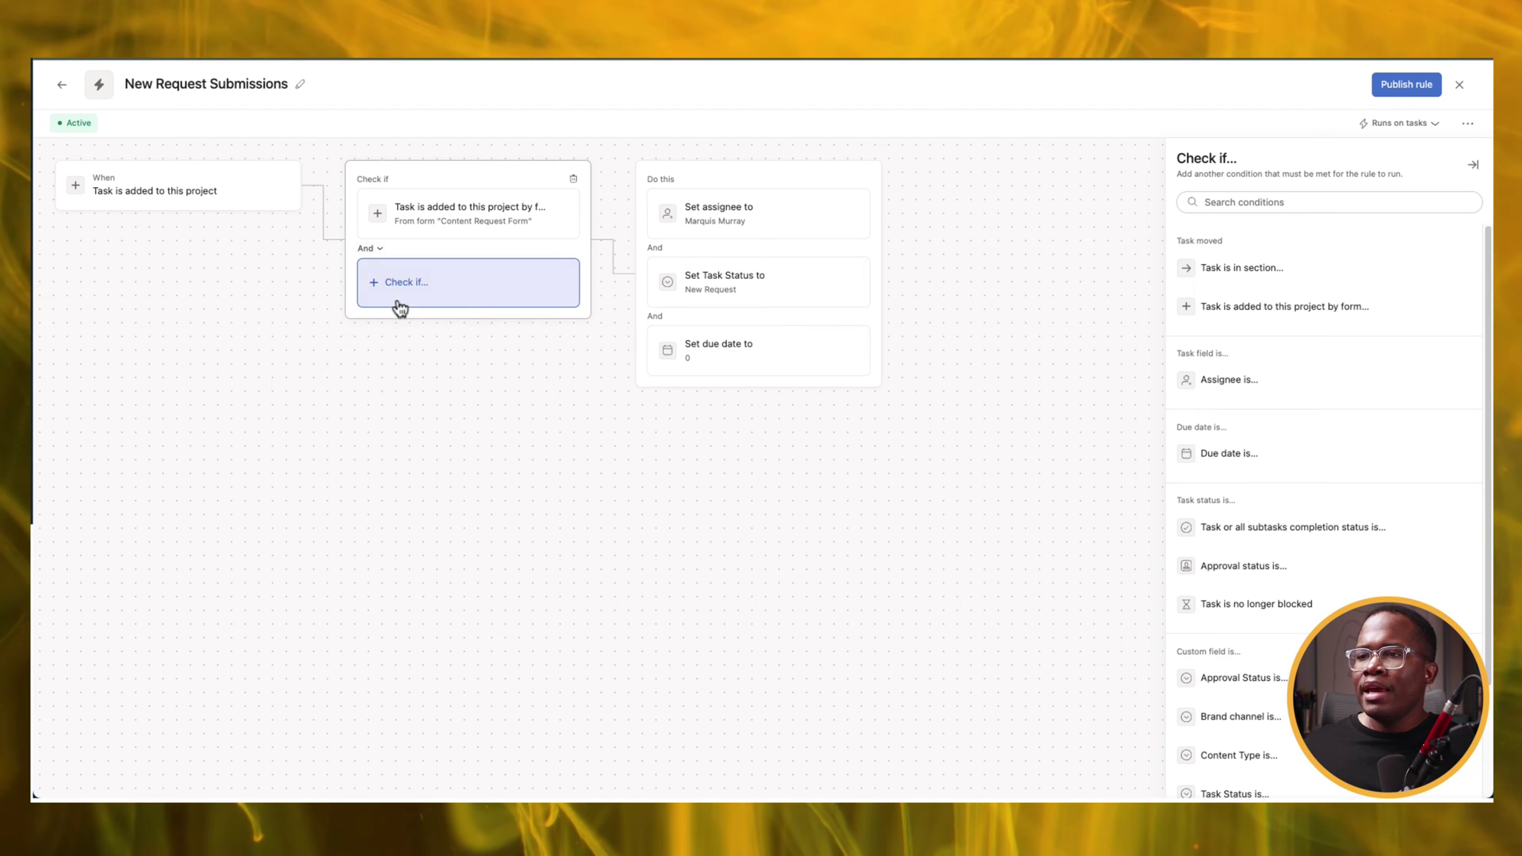
Set the new condition to require Content Type is Email
{"action": "scroll", "coordinate": [1277, 586], "scroll_direction": "down", "scroll_amount": 3}
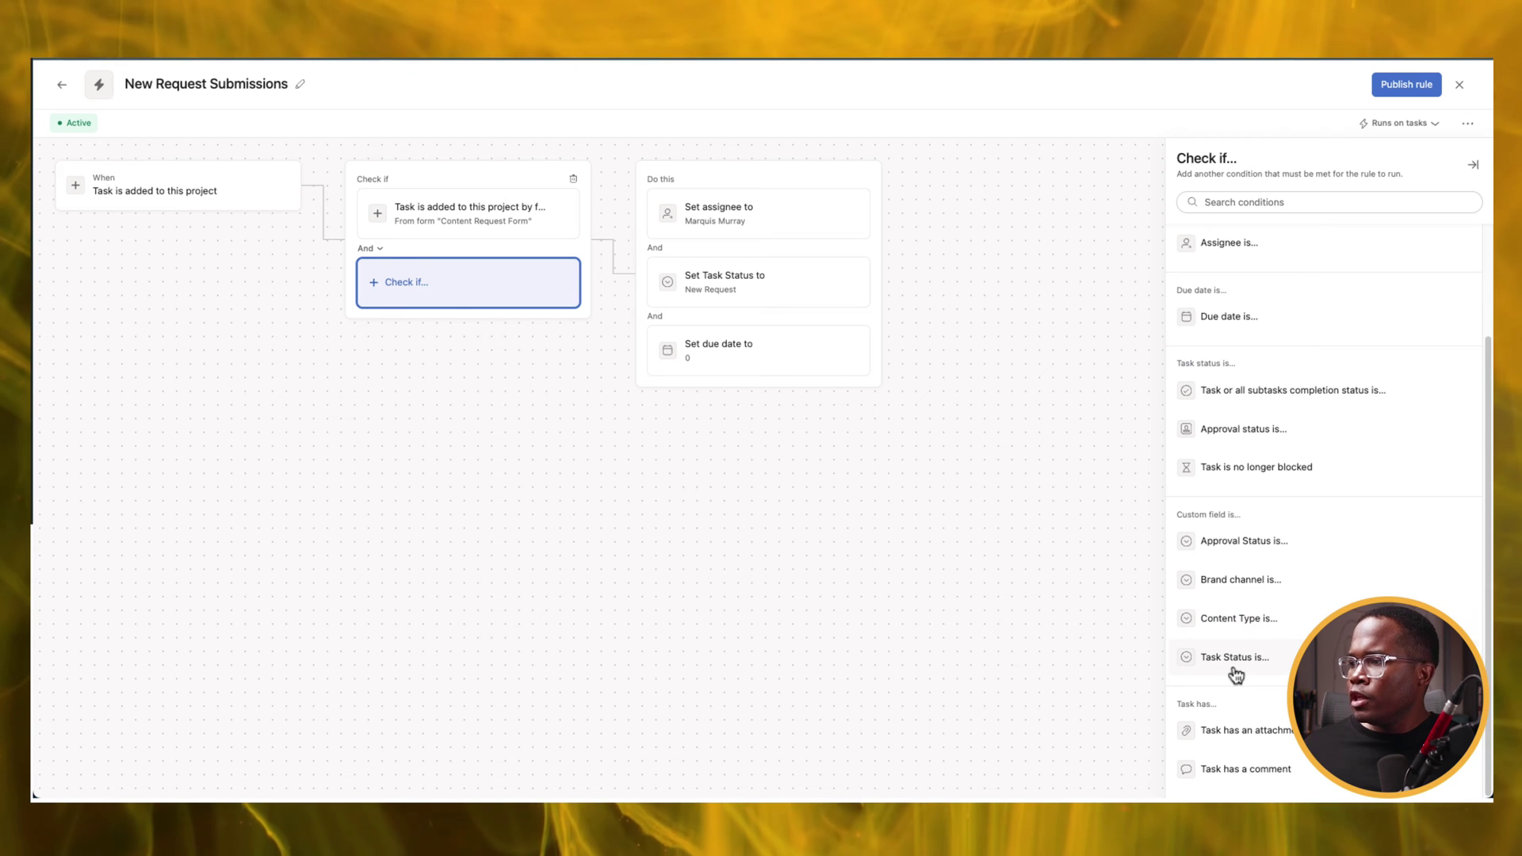
{"action": "left_click", "coordinate": [1234, 624]}
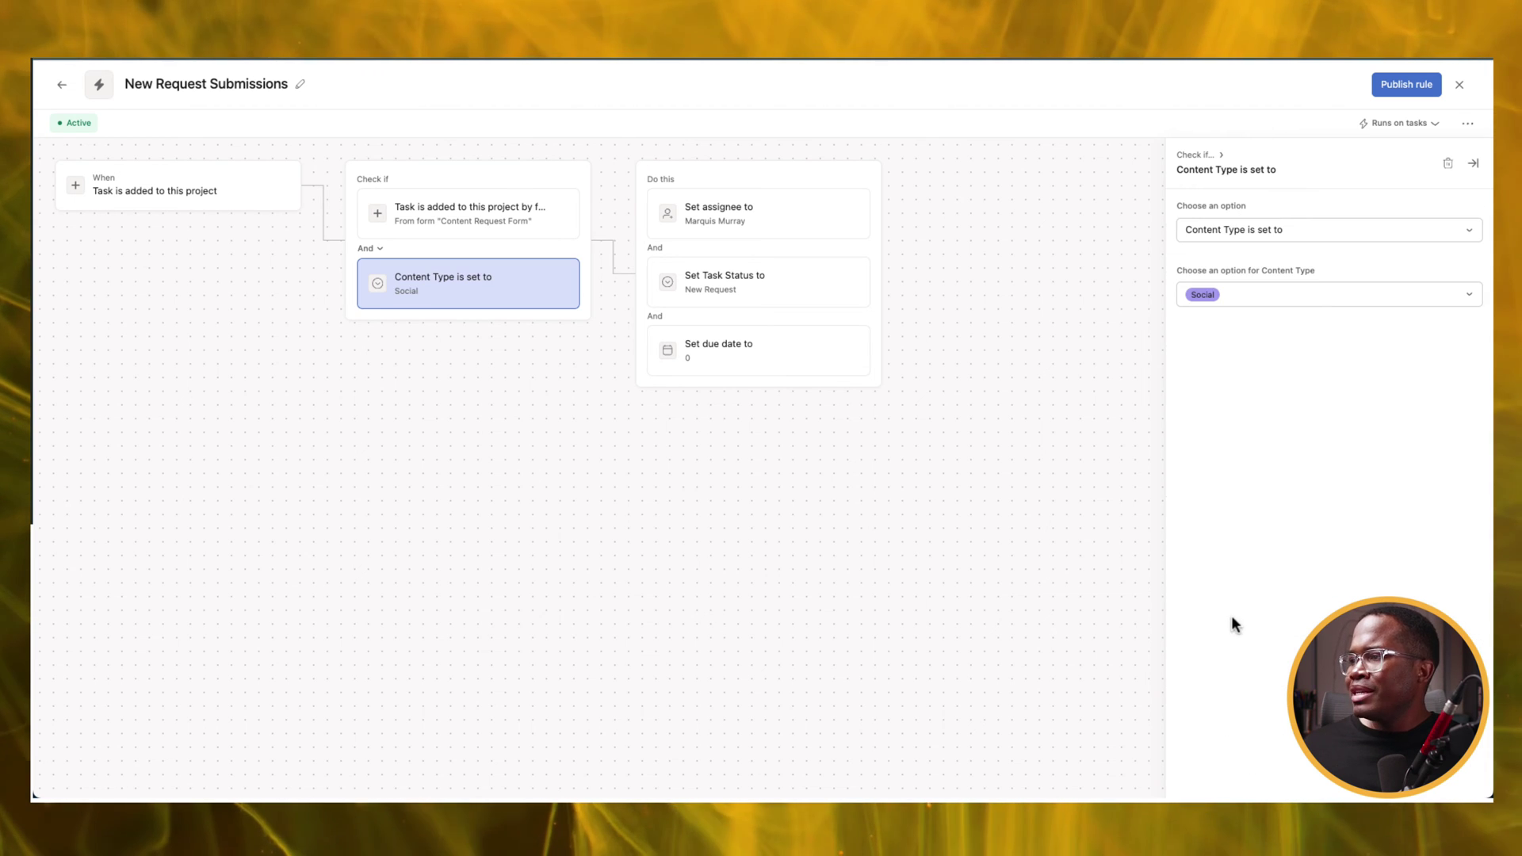
{"action": "left_click", "coordinate": [1231, 300]}
{"action": "left_click", "coordinate": [1216, 348]}
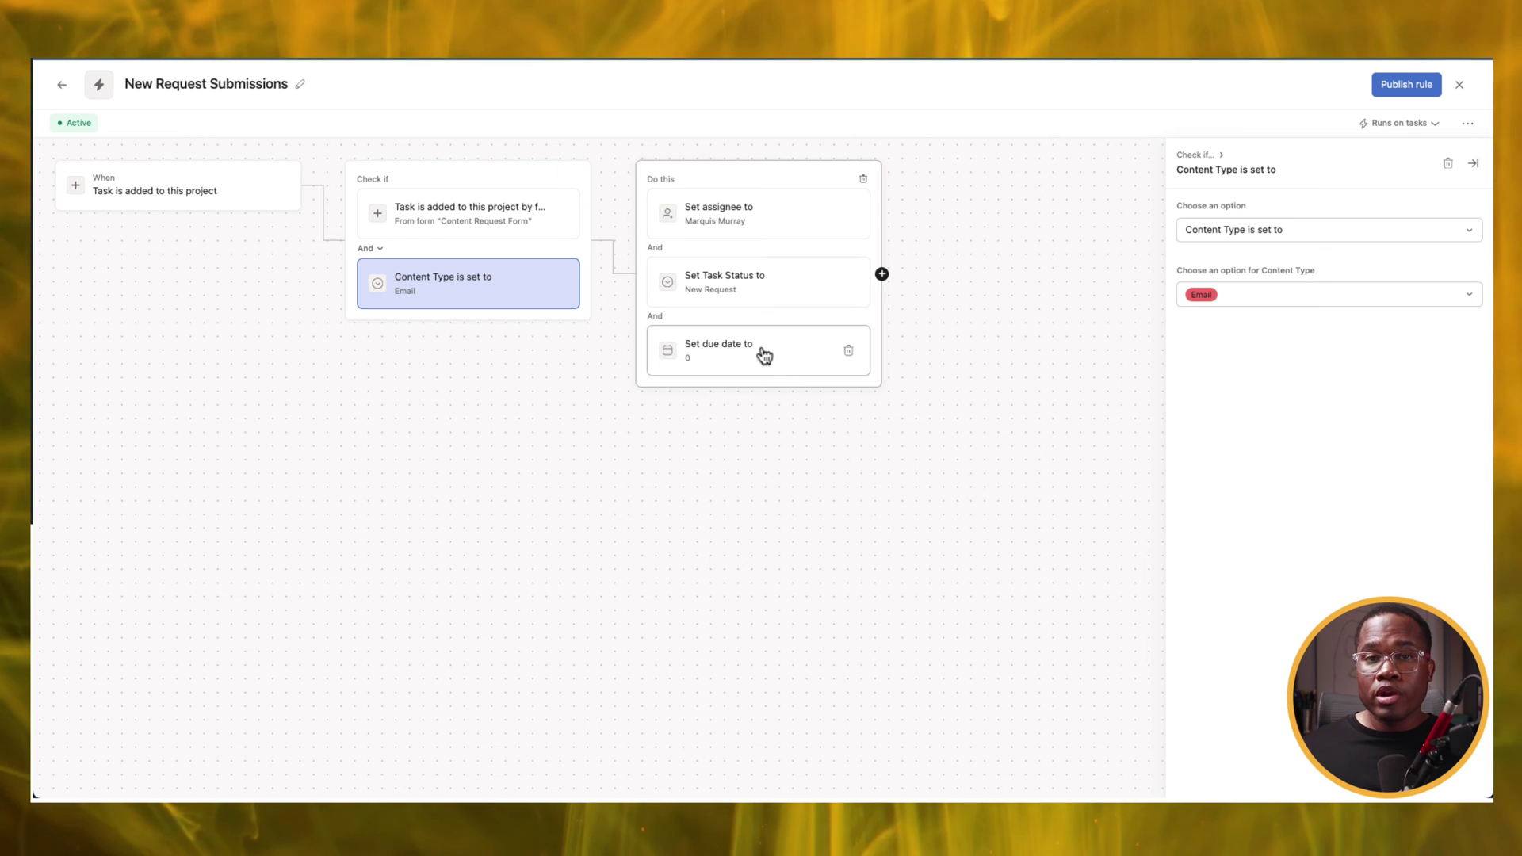
Add an action setting Estimated time to 1
{"action": "left_click", "coordinate": [882, 275]}
{"action": "left_click", "coordinate": [923, 307]}
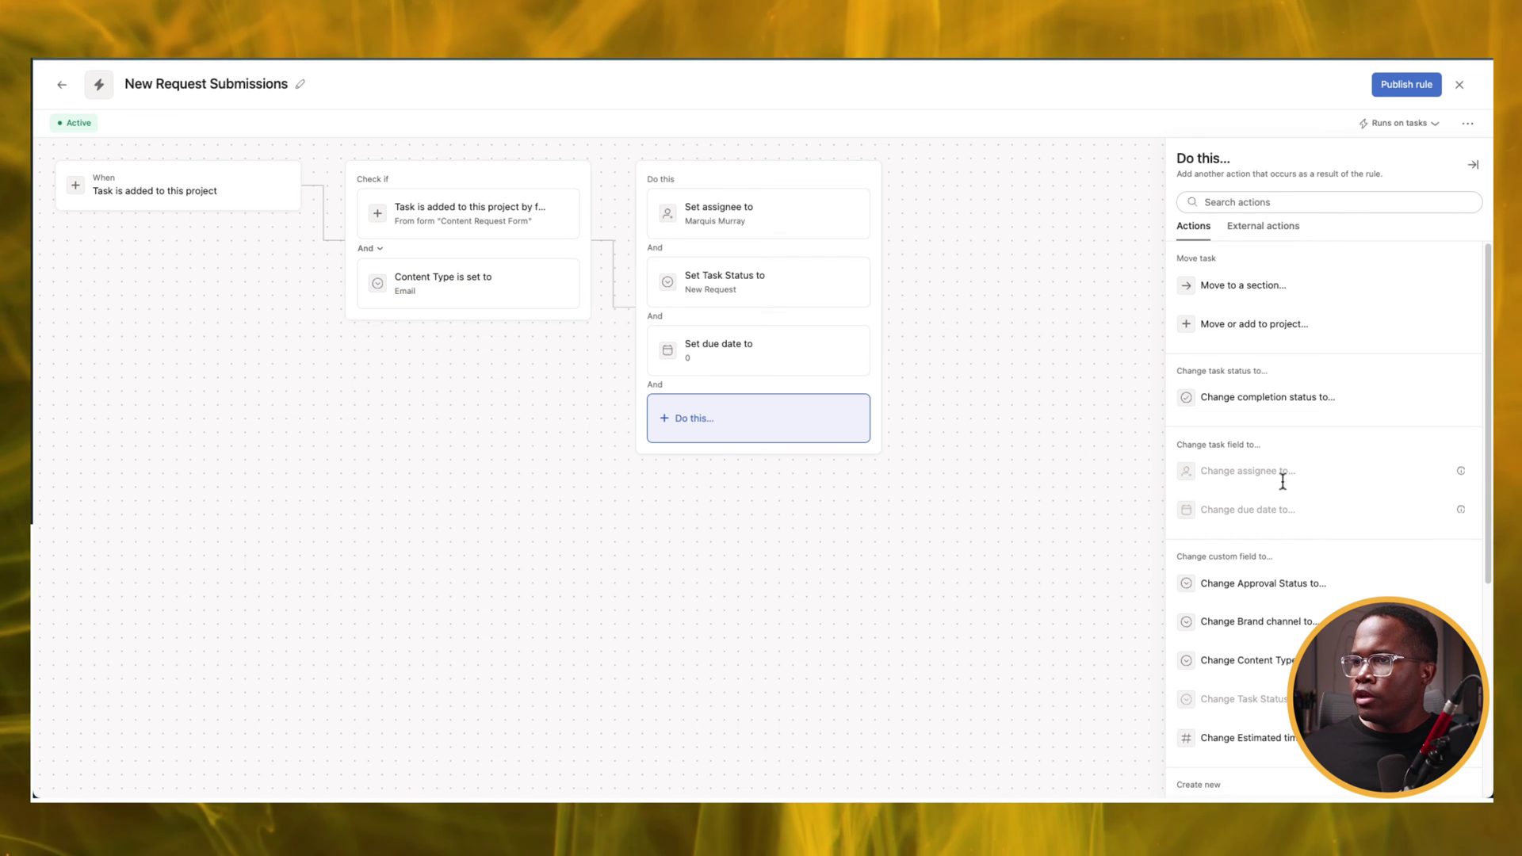
{"action": "left_click", "coordinate": [1264, 738]}
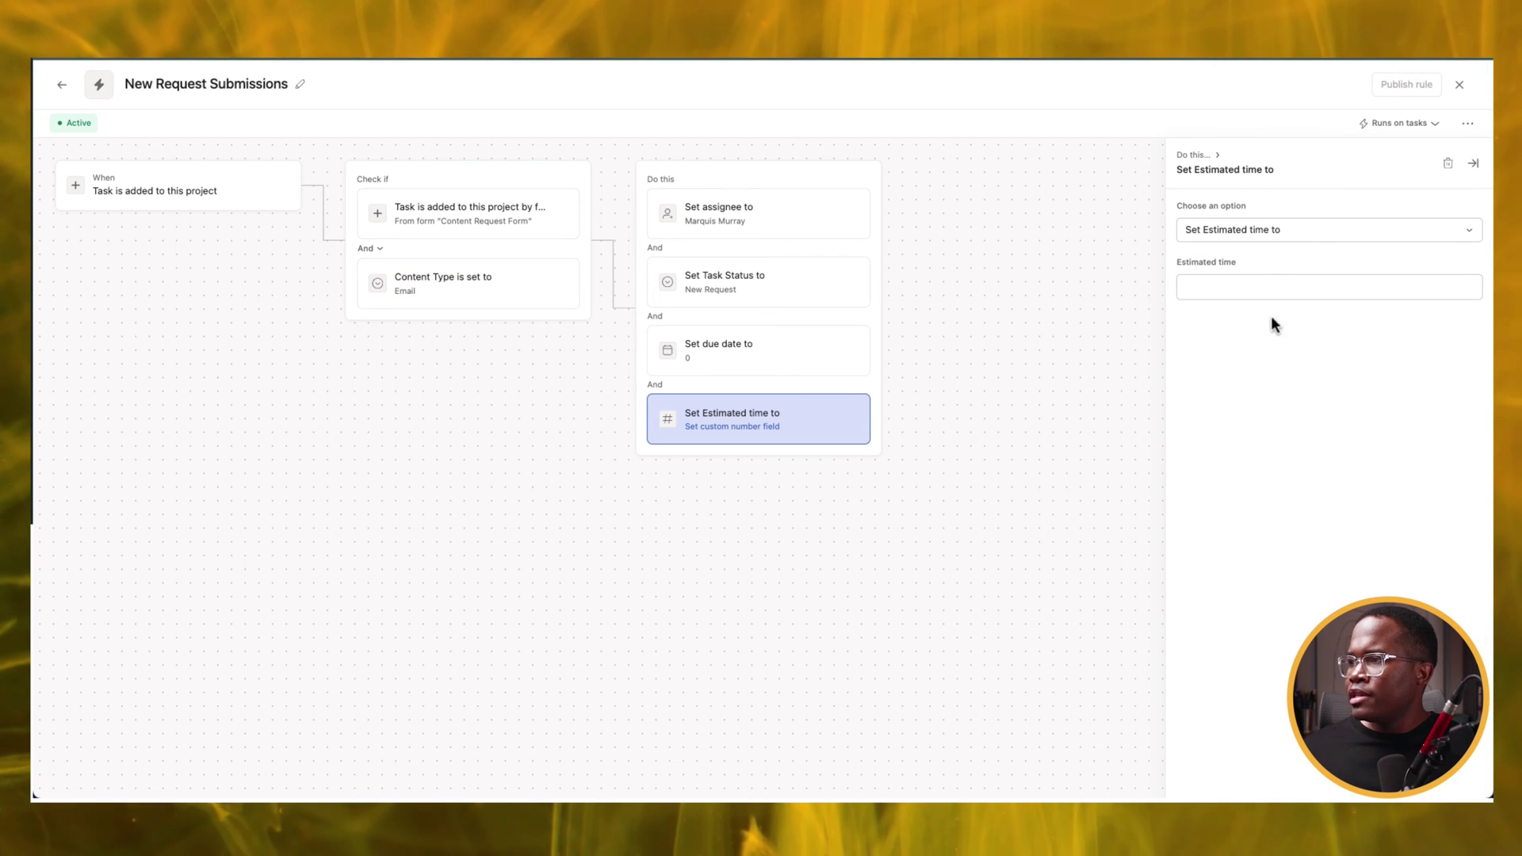
{"action": "left_click", "coordinate": [1269, 287]}
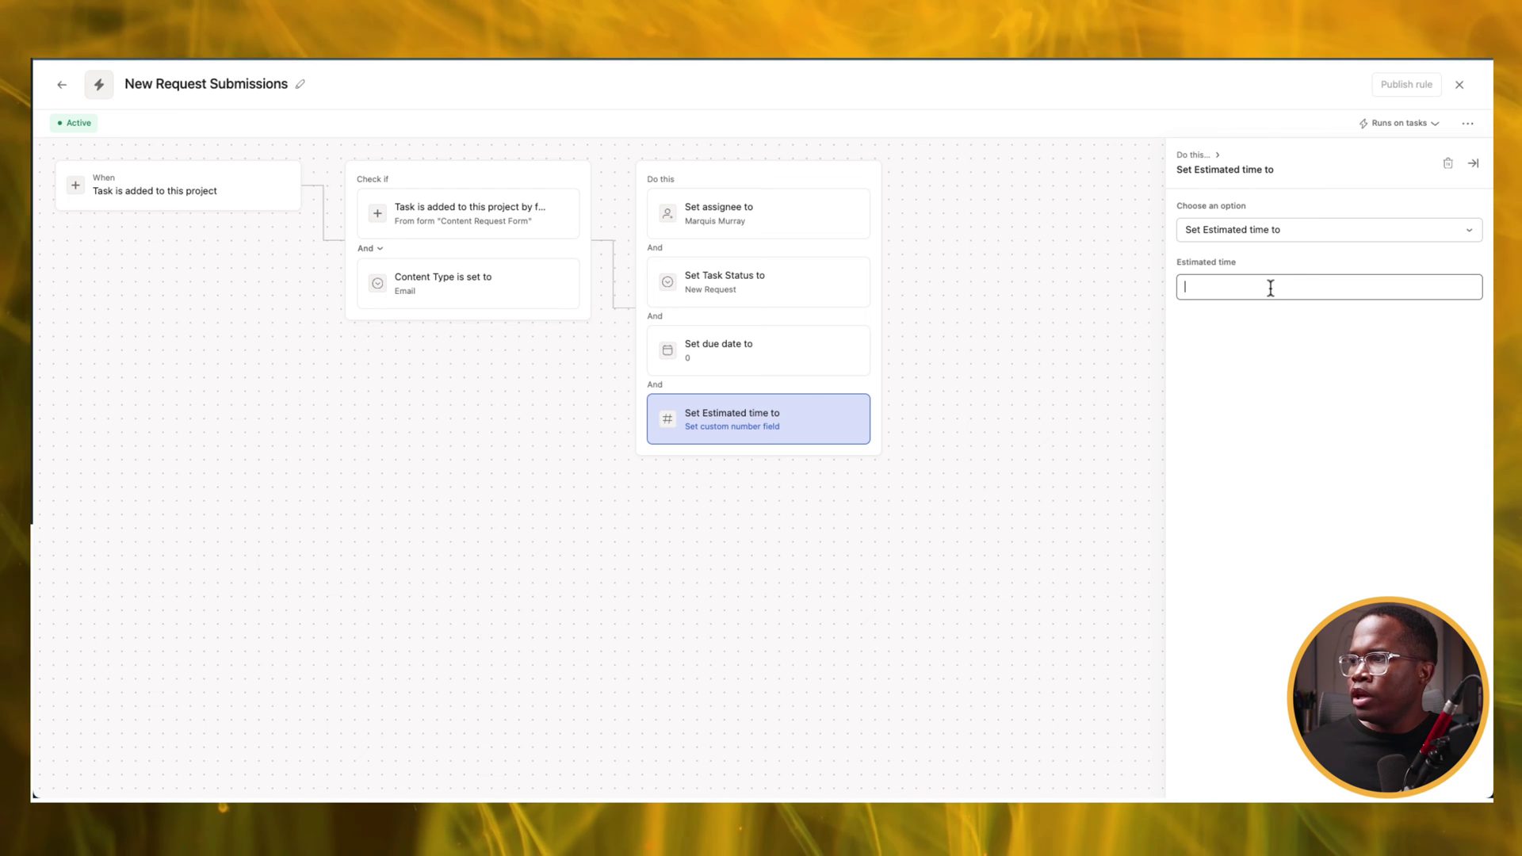
{"action": "type", "text": "1"}
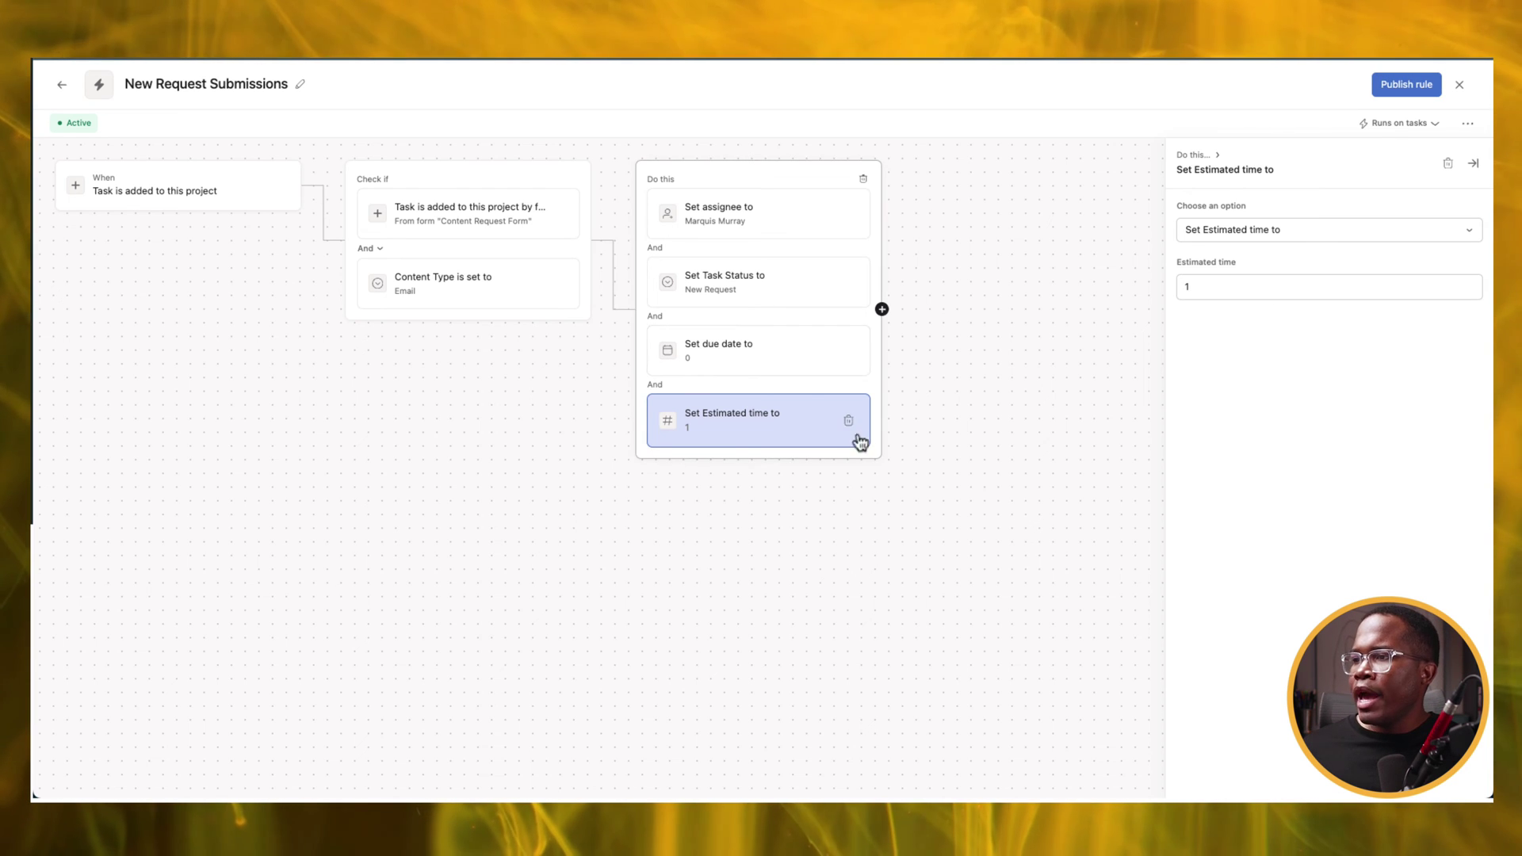
Add another blank action slot beneath the Estimated time action
{"action": "left_click", "coordinate": [882, 310]}
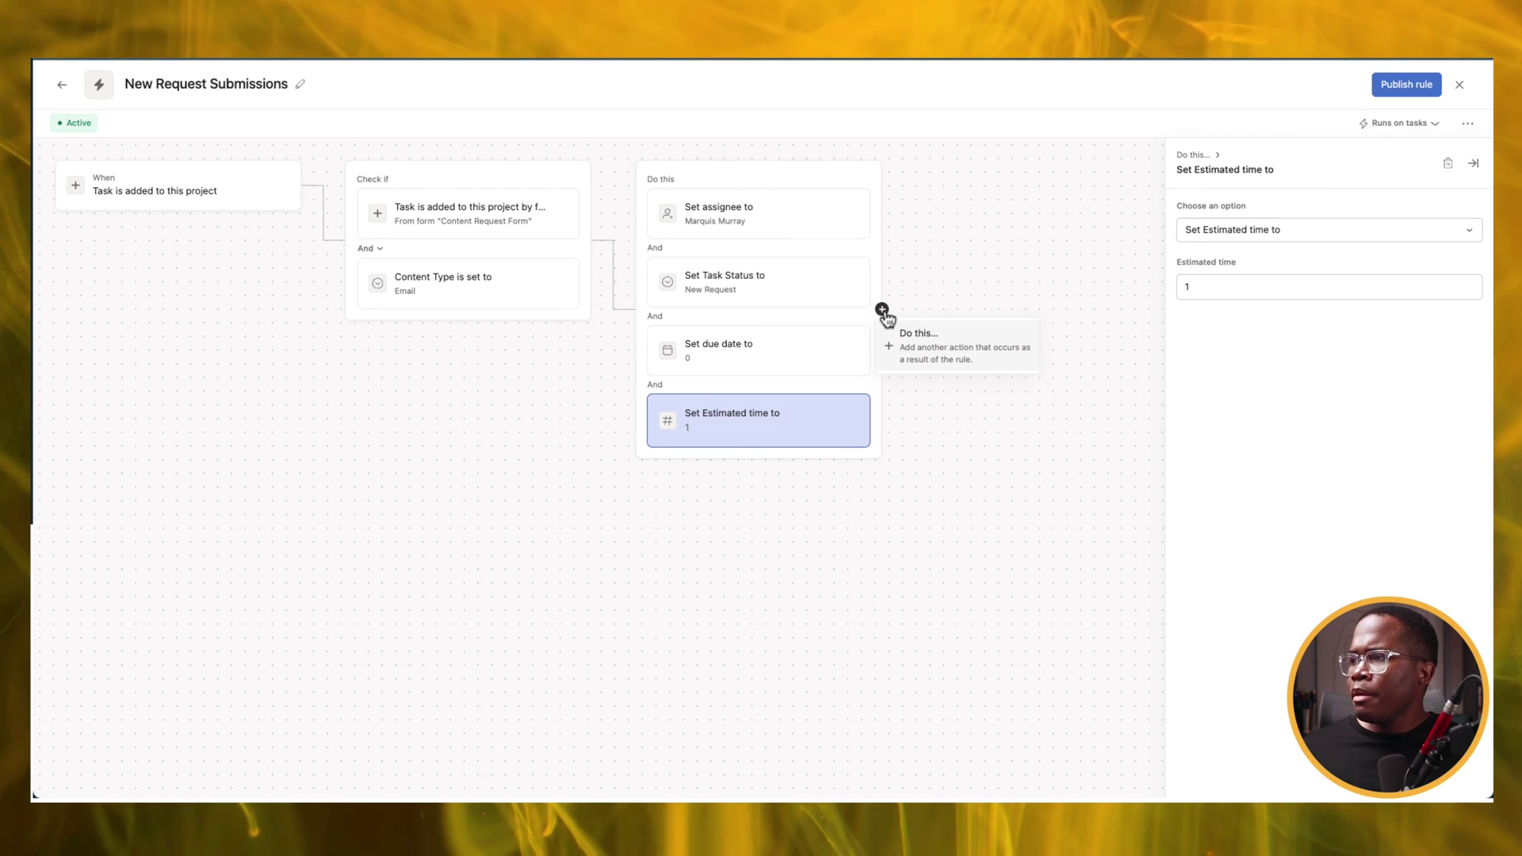
{"action": "left_click", "coordinate": [981, 343]}
{"action": "scroll", "coordinate": [1325, 611], "scroll_direction": "down", "scroll_amount": 5}
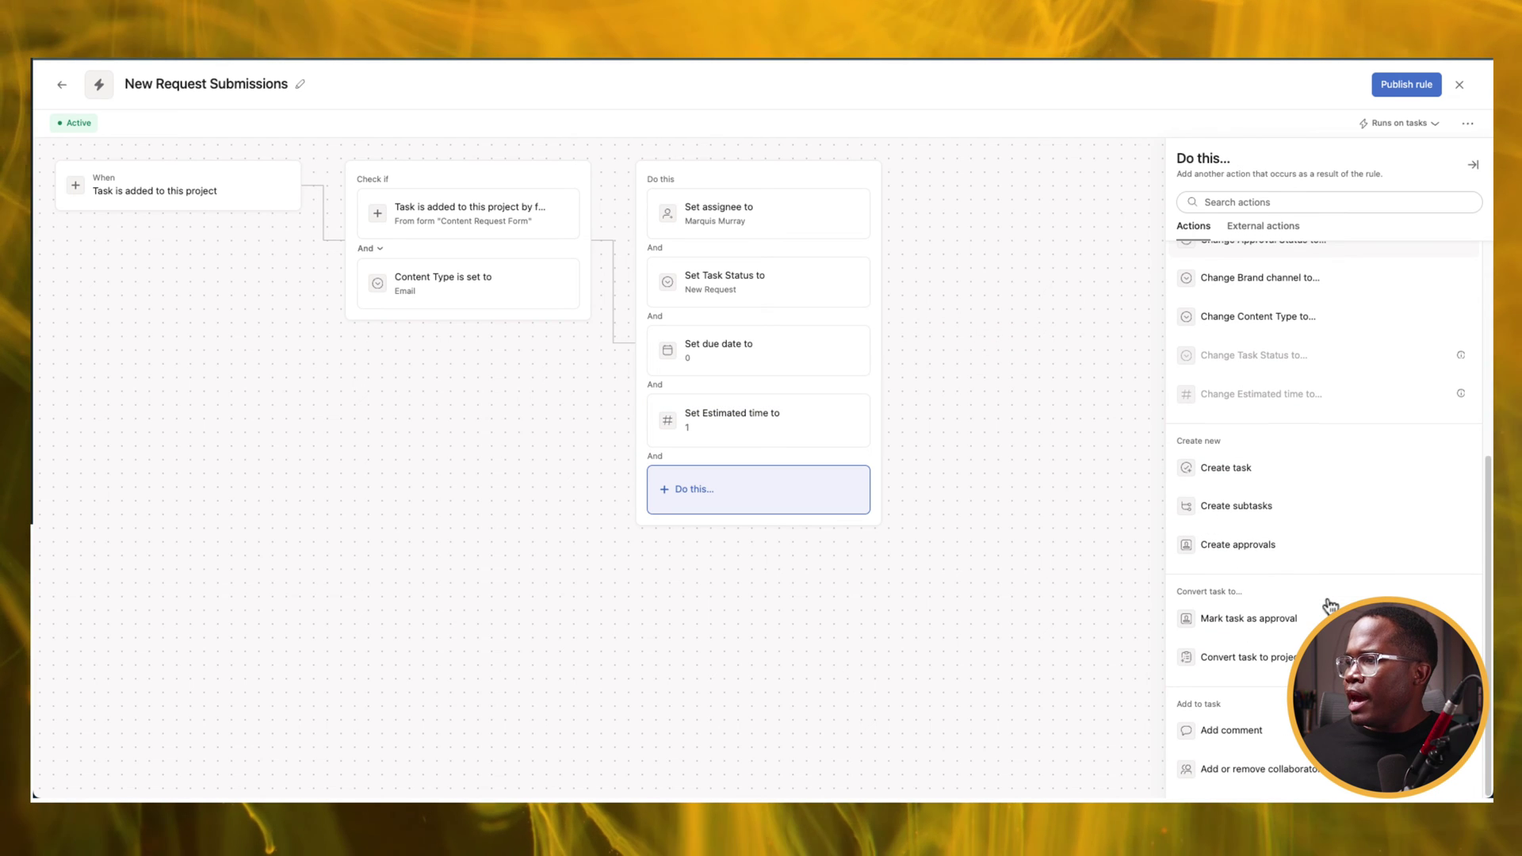
Turn the blank action into Add comment, starting with an Assignee mention variable
{"action": "left_click", "coordinate": [1253, 737]}
{"action": "left_click", "coordinate": [1226, 216]}
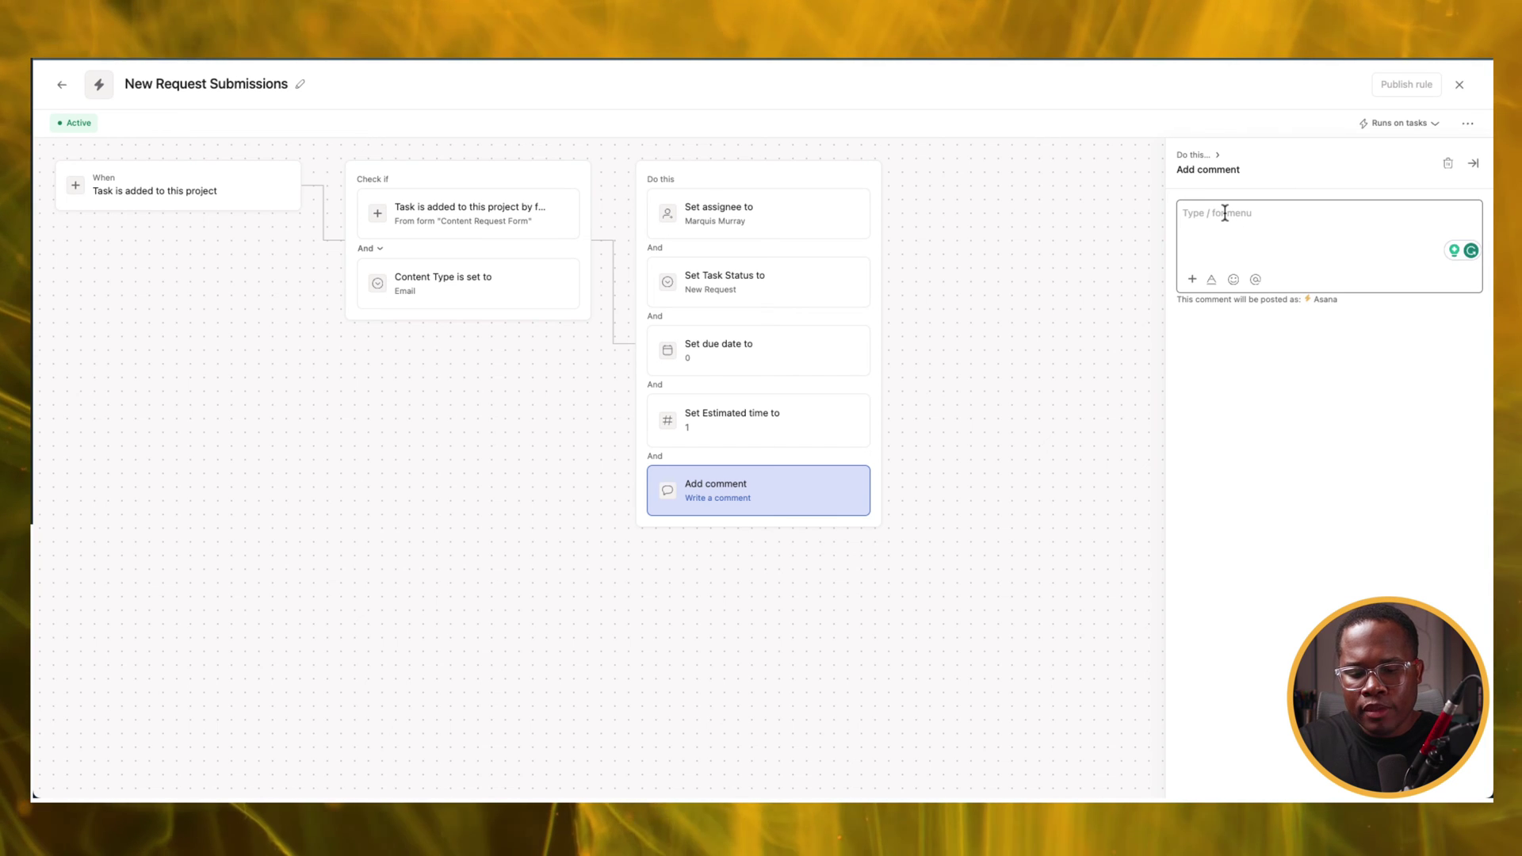
{"action": "type", "text": "@mar"}
{"action": "key", "text": "BackSpace"}
{"action": "key", "text": "BackSpace"}
{"action": "key", "text": "BackSpace"}
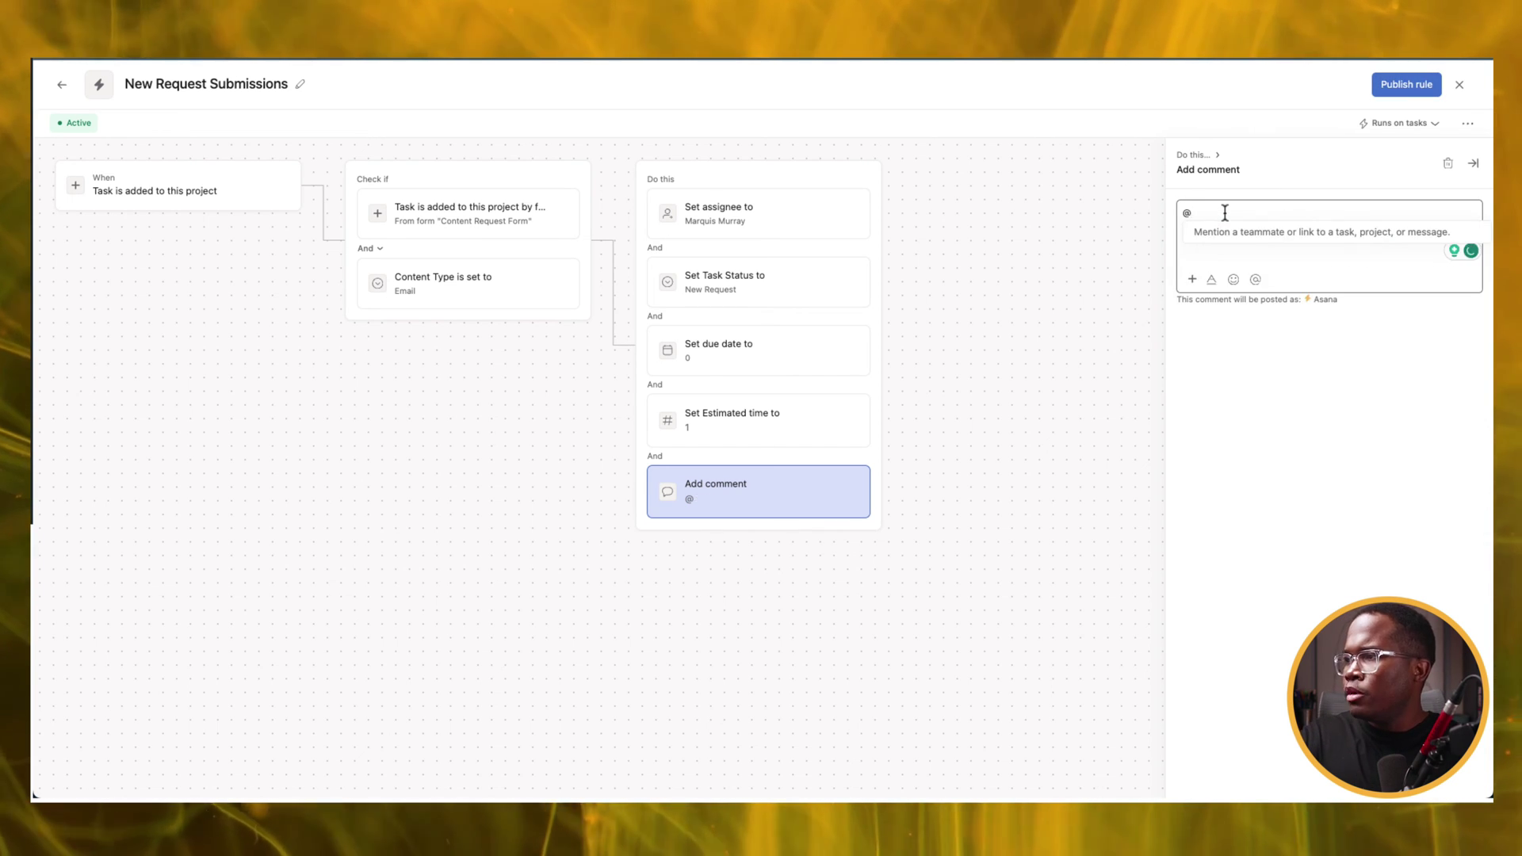
{"action": "key", "text": "BackSpace"}
{"action": "left_click", "coordinate": [1193, 279]}
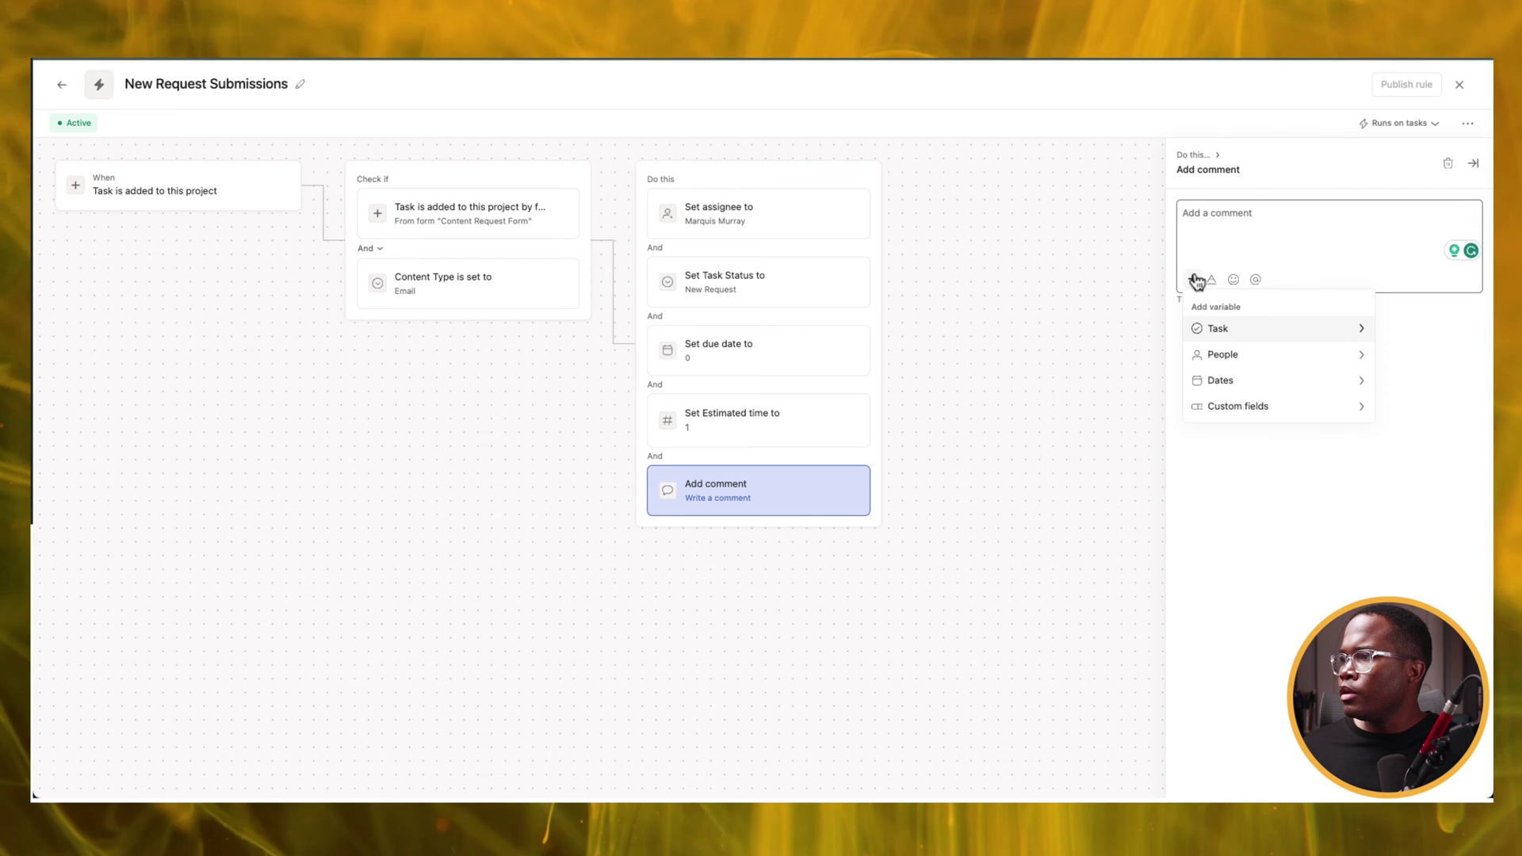
{"action": "left_click", "coordinate": [1236, 354]}
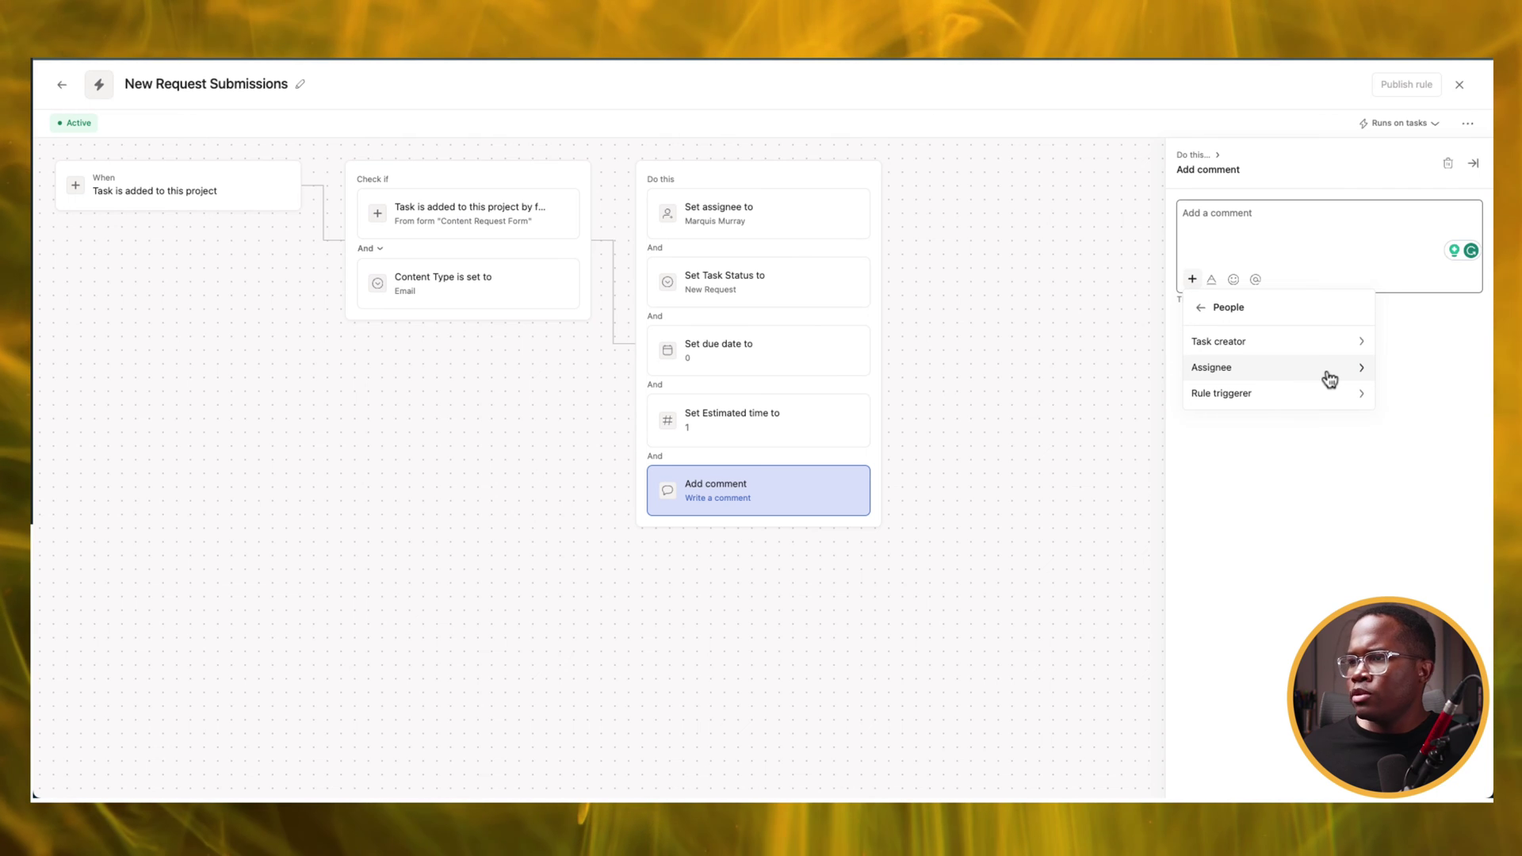
{"action": "left_click", "coordinate": [1329, 379]}
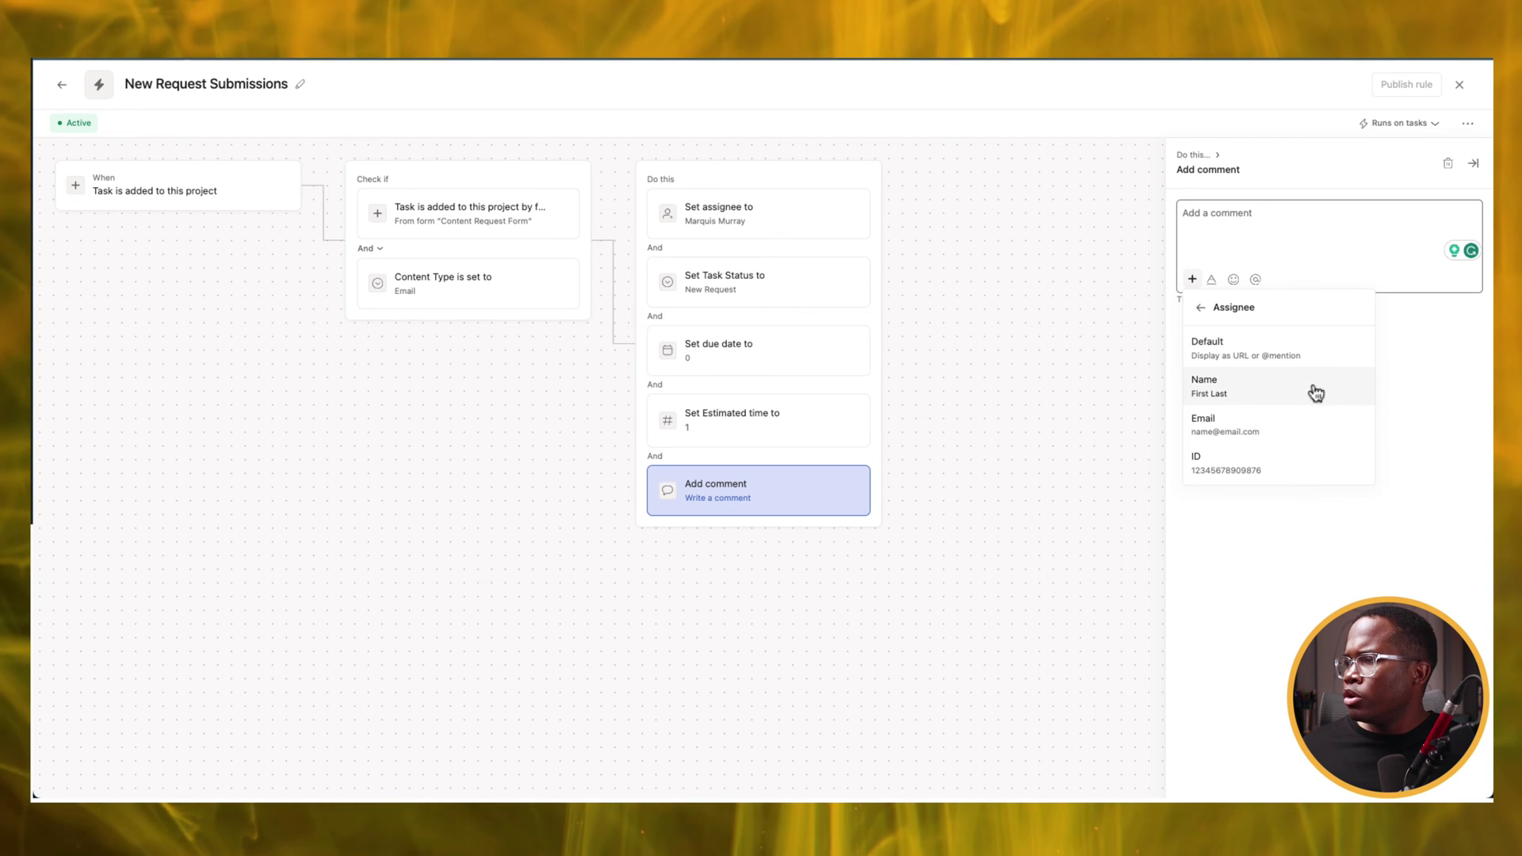
{"action": "left_click", "coordinate": [1269, 363]}
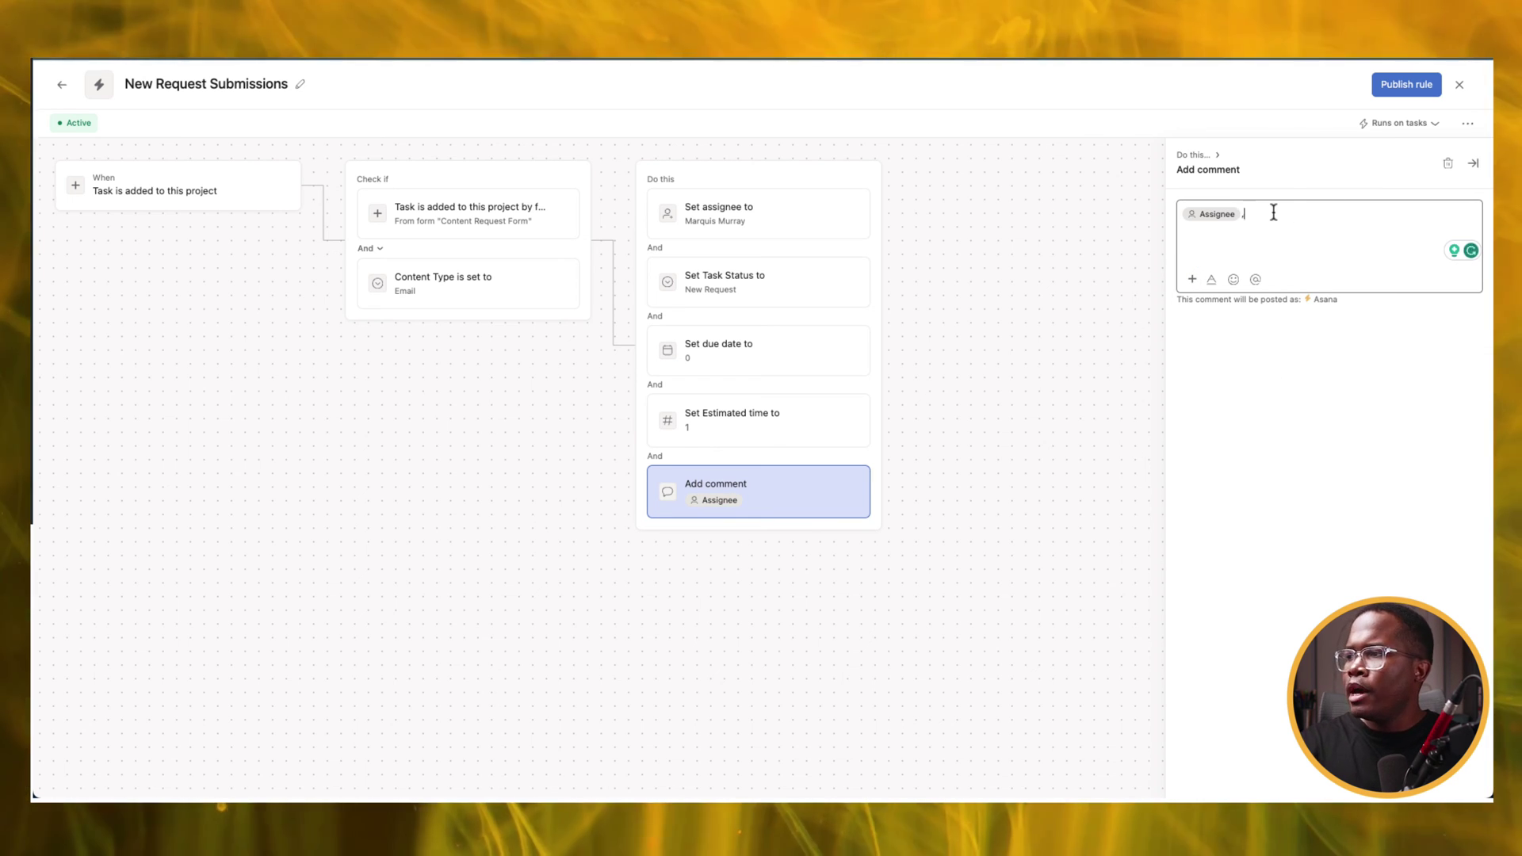
Continue the comment with ', there is a' and insert the Content Type variable
{"action": "type", "text": ", there"}
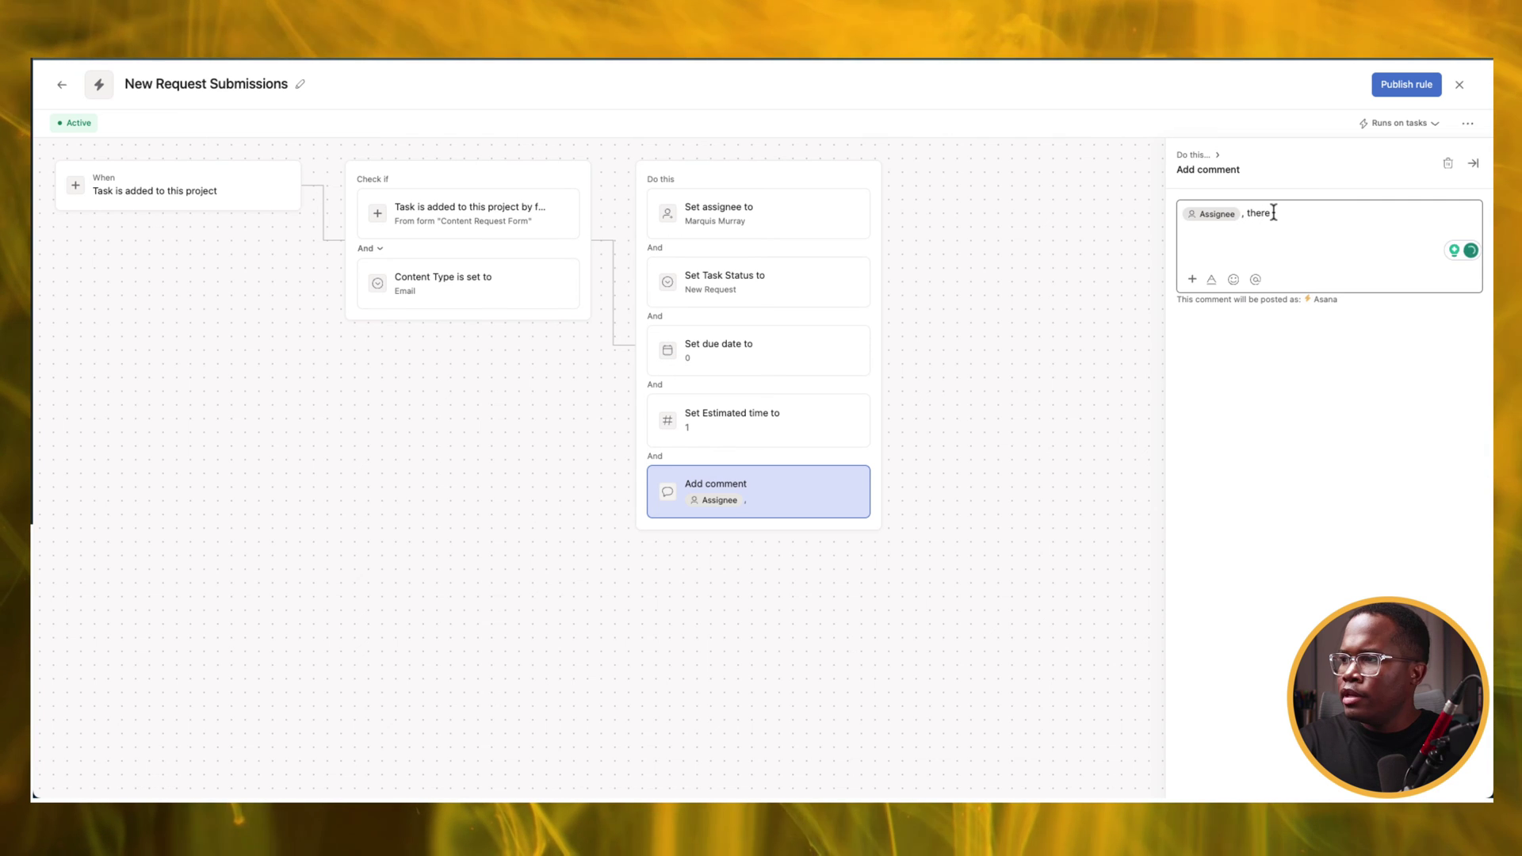
{"action": "type", "text": " is a"}
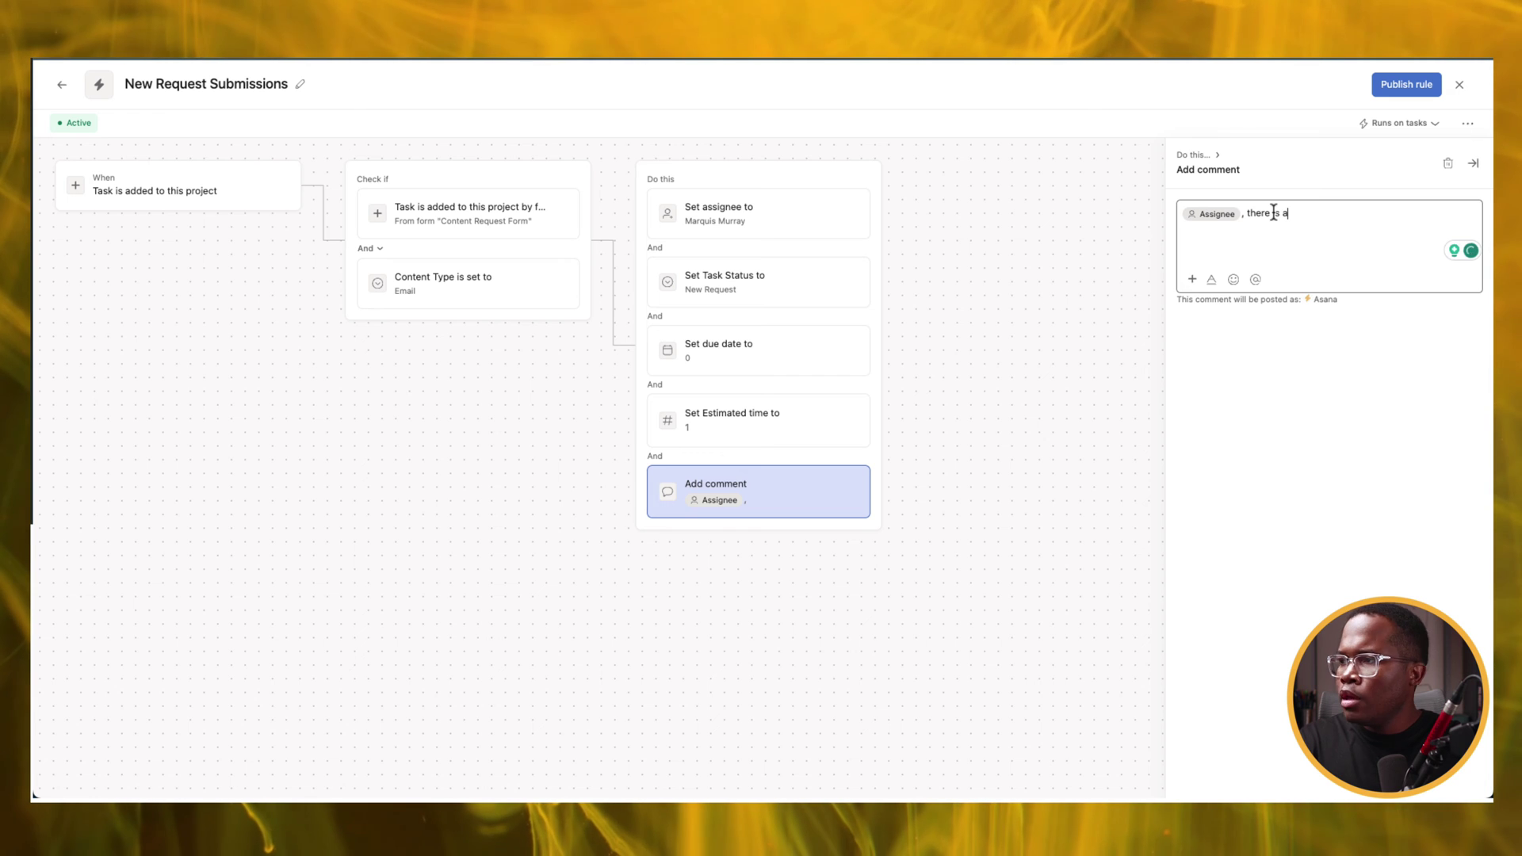
{"action": "left_click", "coordinate": [1192, 279]}
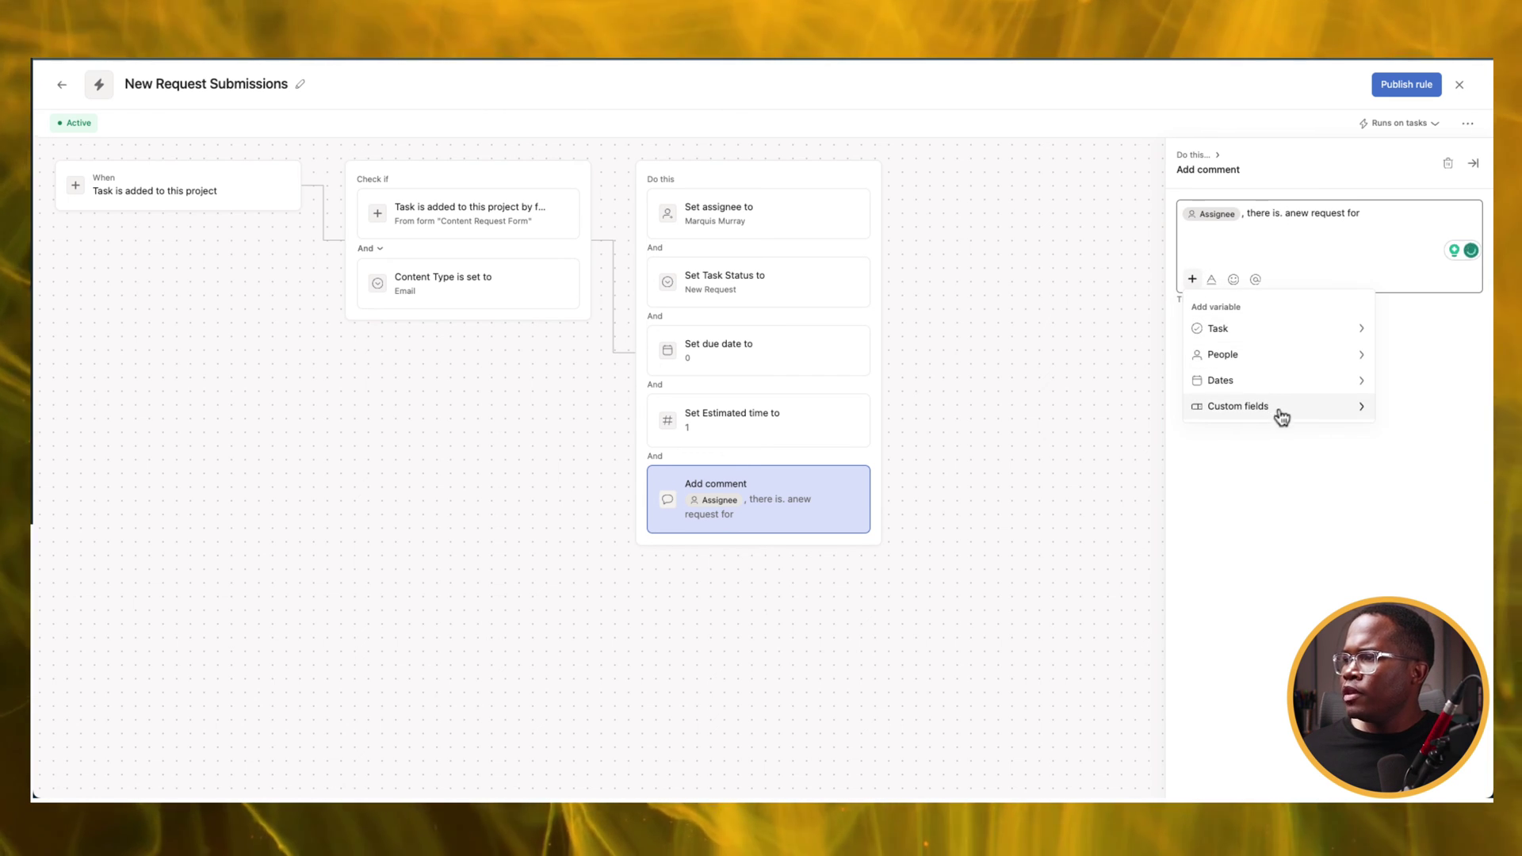
{"action": "left_click", "coordinate": [1312, 414]}
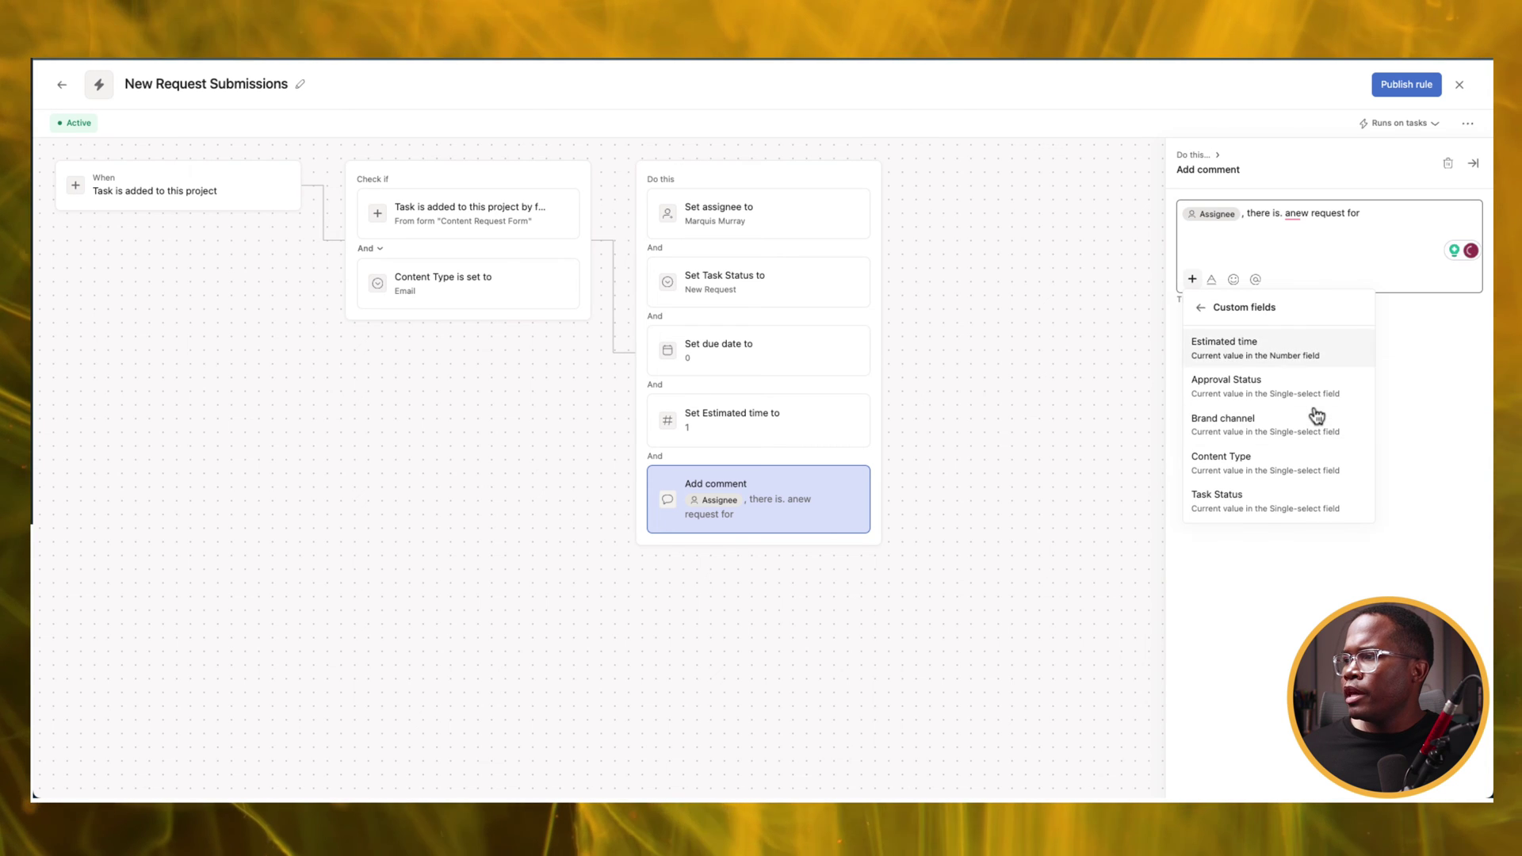
{"action": "left_click", "coordinate": [1275, 470]}
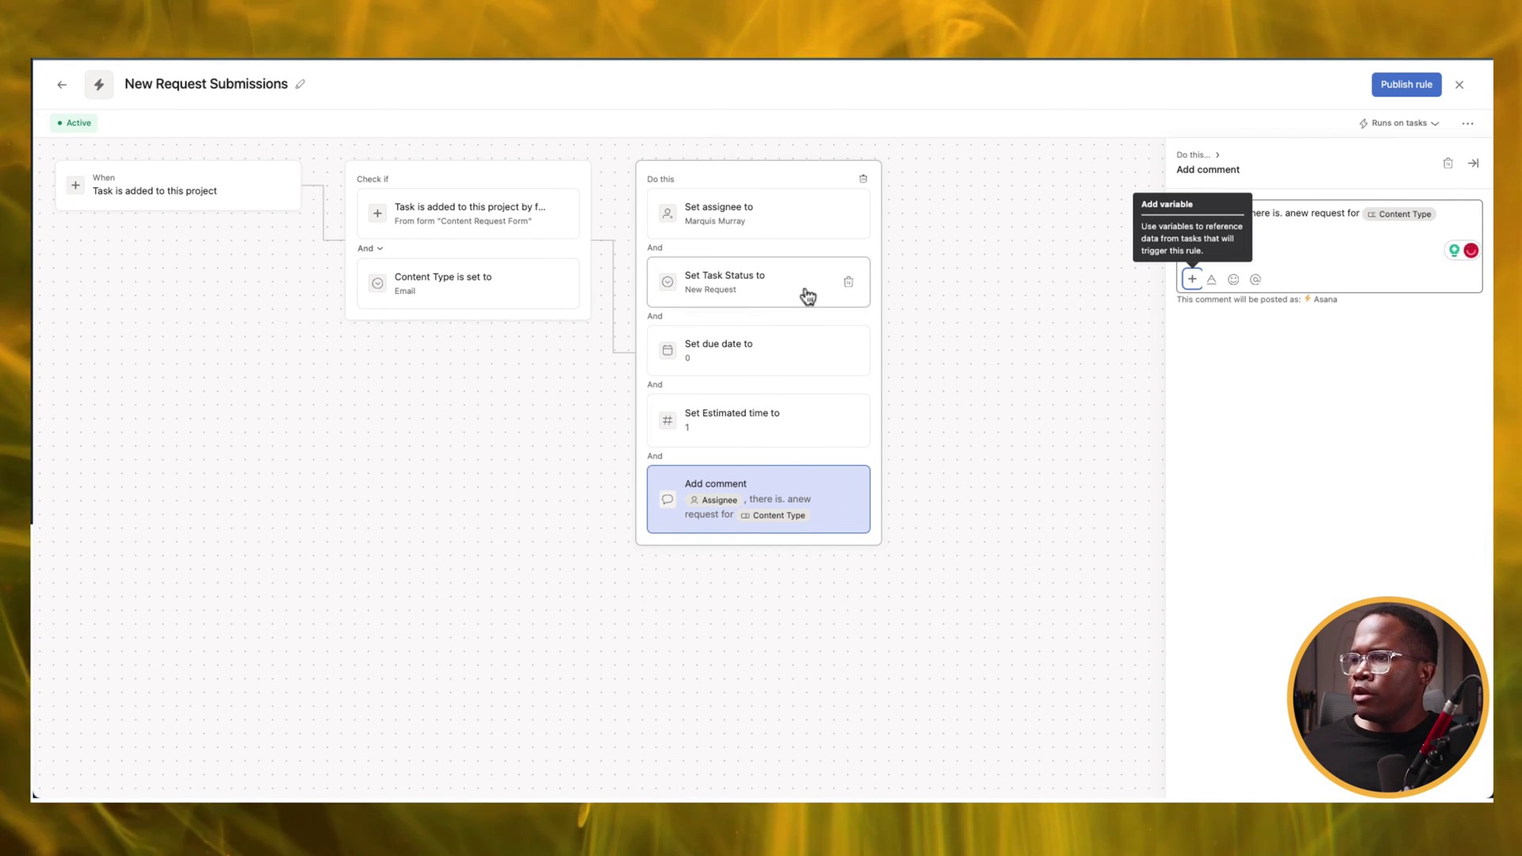
Fix the stray period and type 'that needs to be addressed today' after Content Type
{"action": "key", "text": "BackSpace"}
{"action": "key", "text": "Right"}
{"action": "key", "text": "Right"}
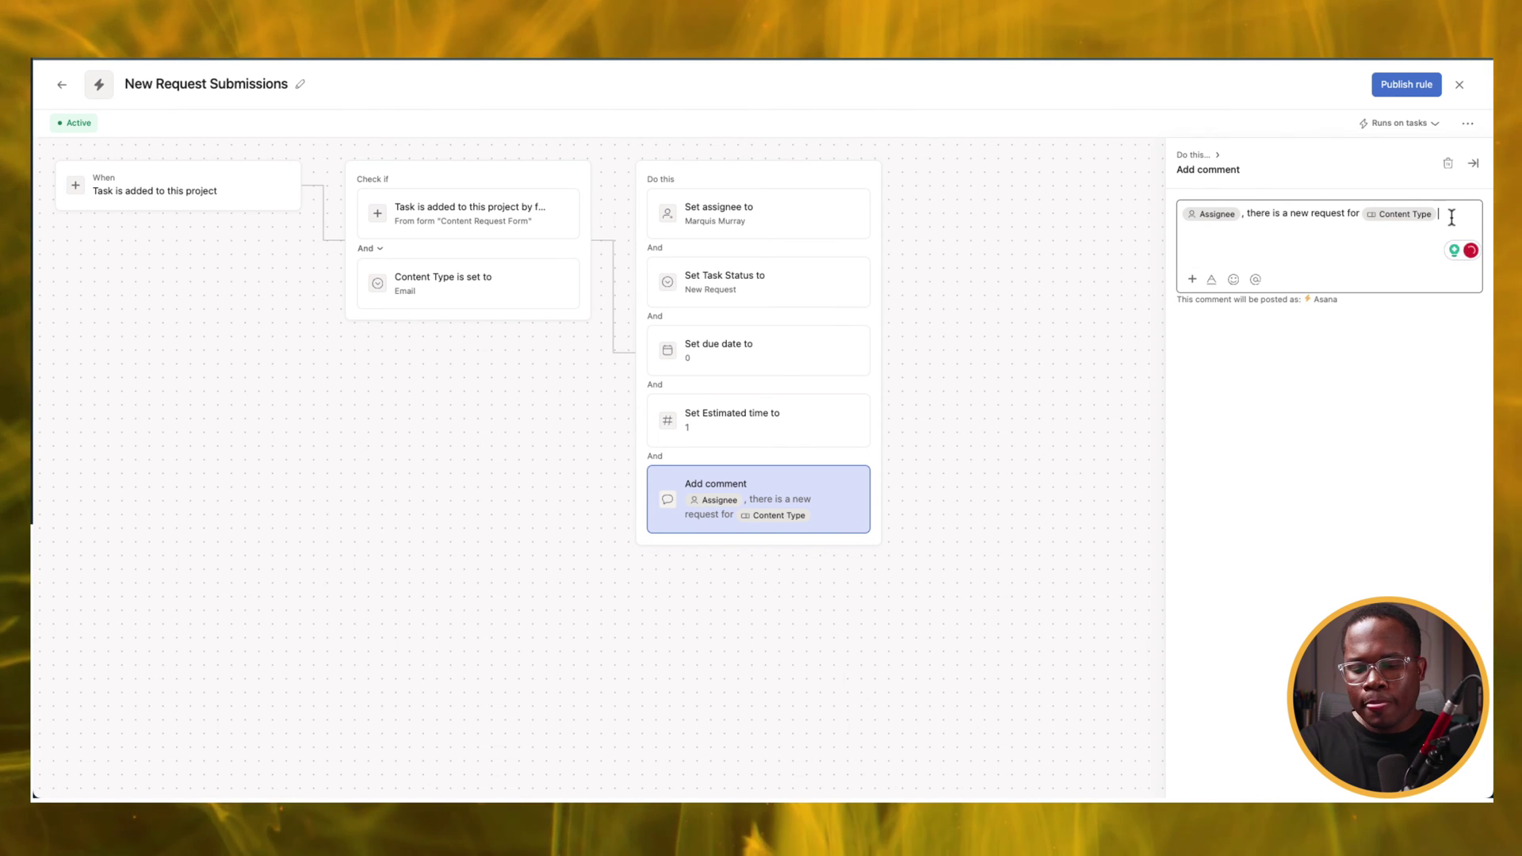
{"action": "type", "text": "lease"}
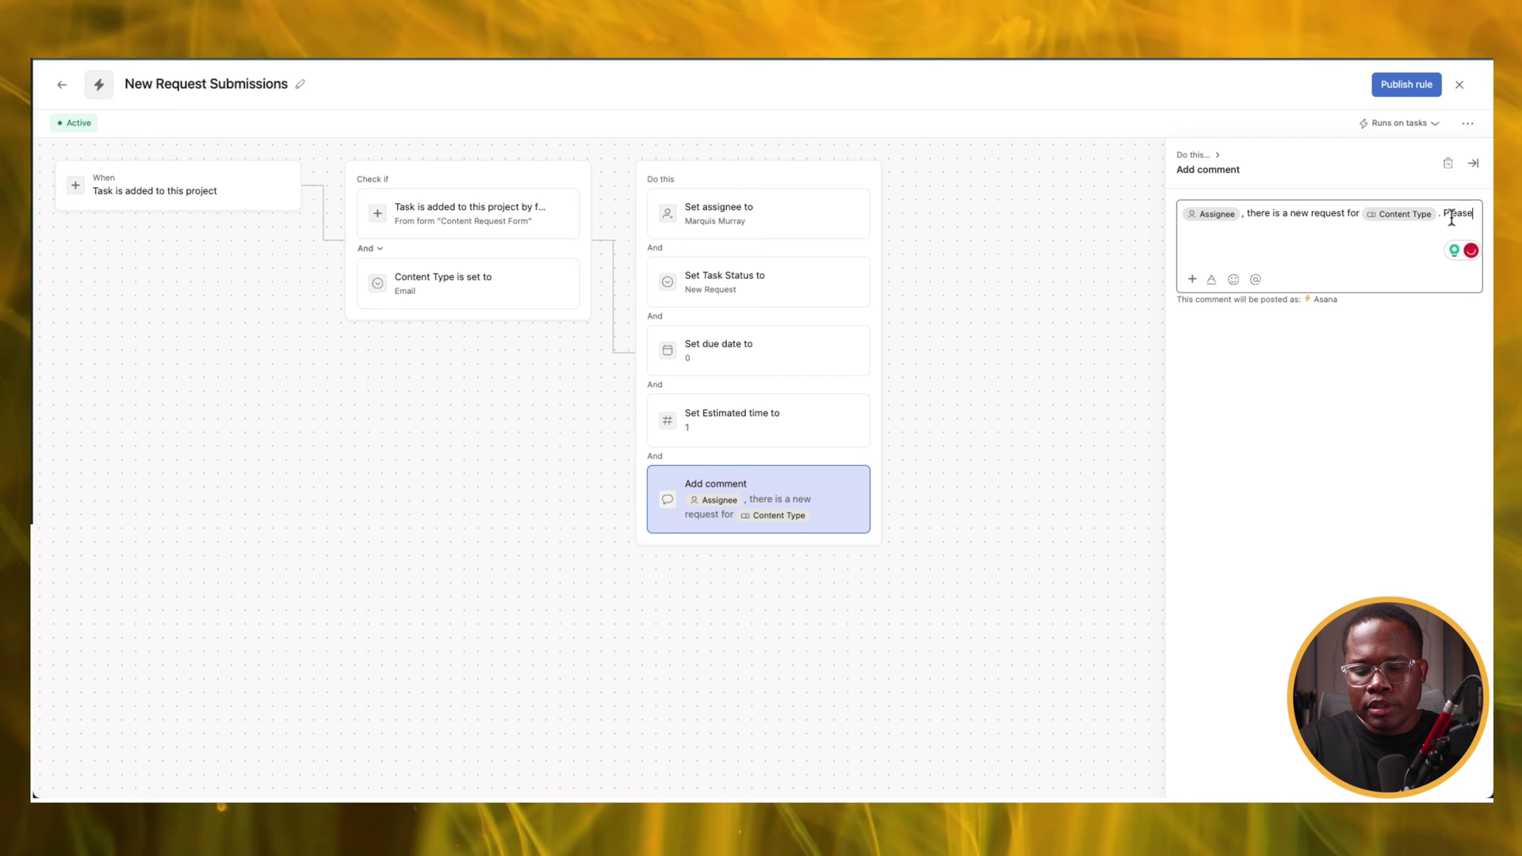
{"action": "key", "text": "BackSpace"}
{"action": "key", "text": "BackSpace"}
{"action": "key", "text": "BackSpace"}
{"action": "key", "text": "BackSpace"}
{"action": "key", "text": "BackSpace"}
{"action": "key", "text": "BackSpace"}
{"action": "key", "text": "BackSpace"}
{"action": "key", "text": "BackSpace"}
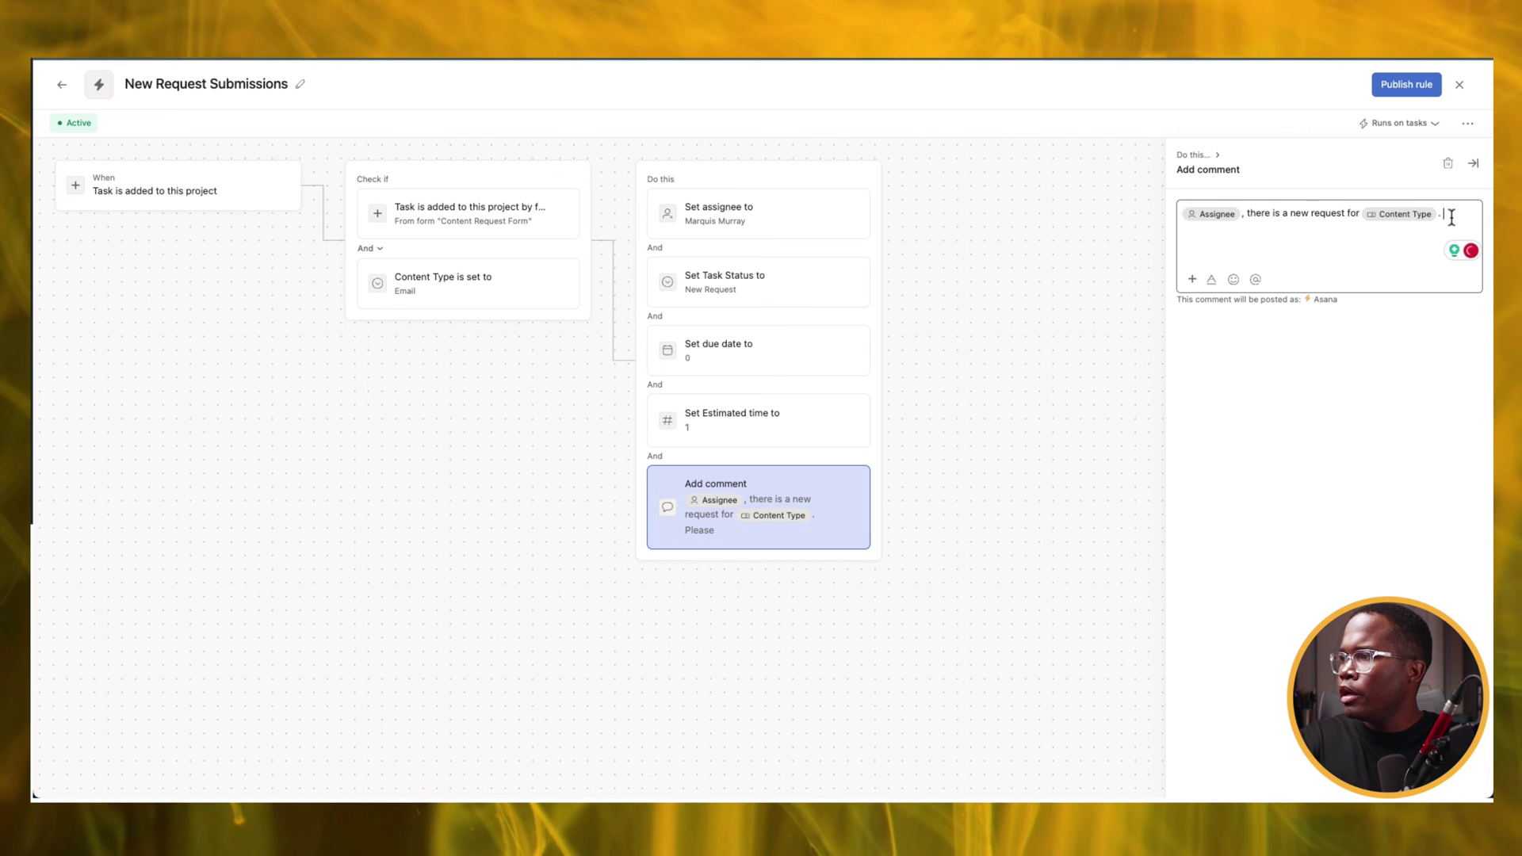
{"action": "type", "text": "that"}
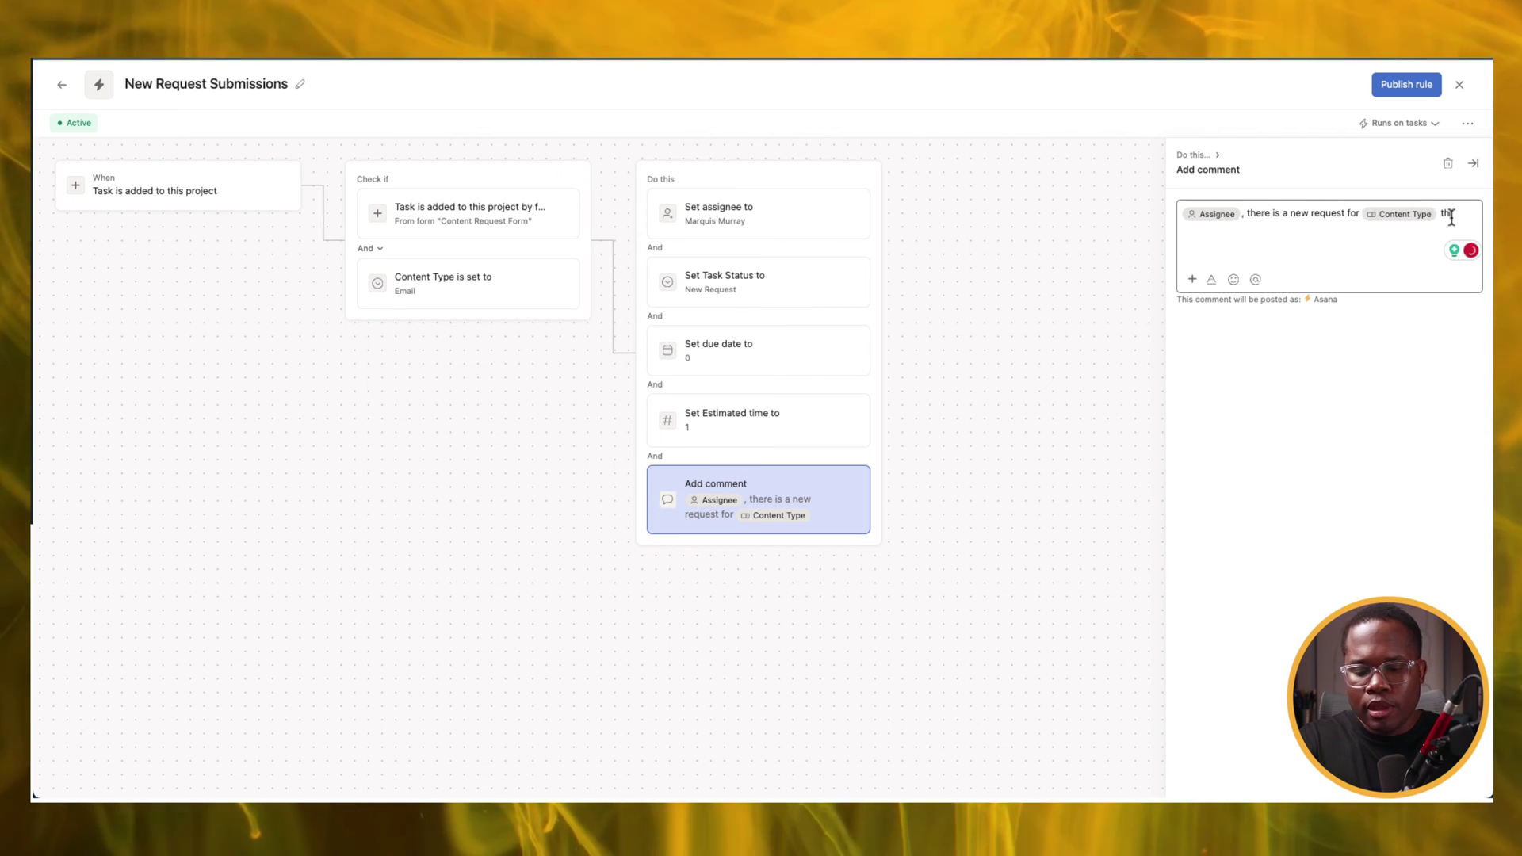
{"action": "type", "text": " needs to be addressed "}
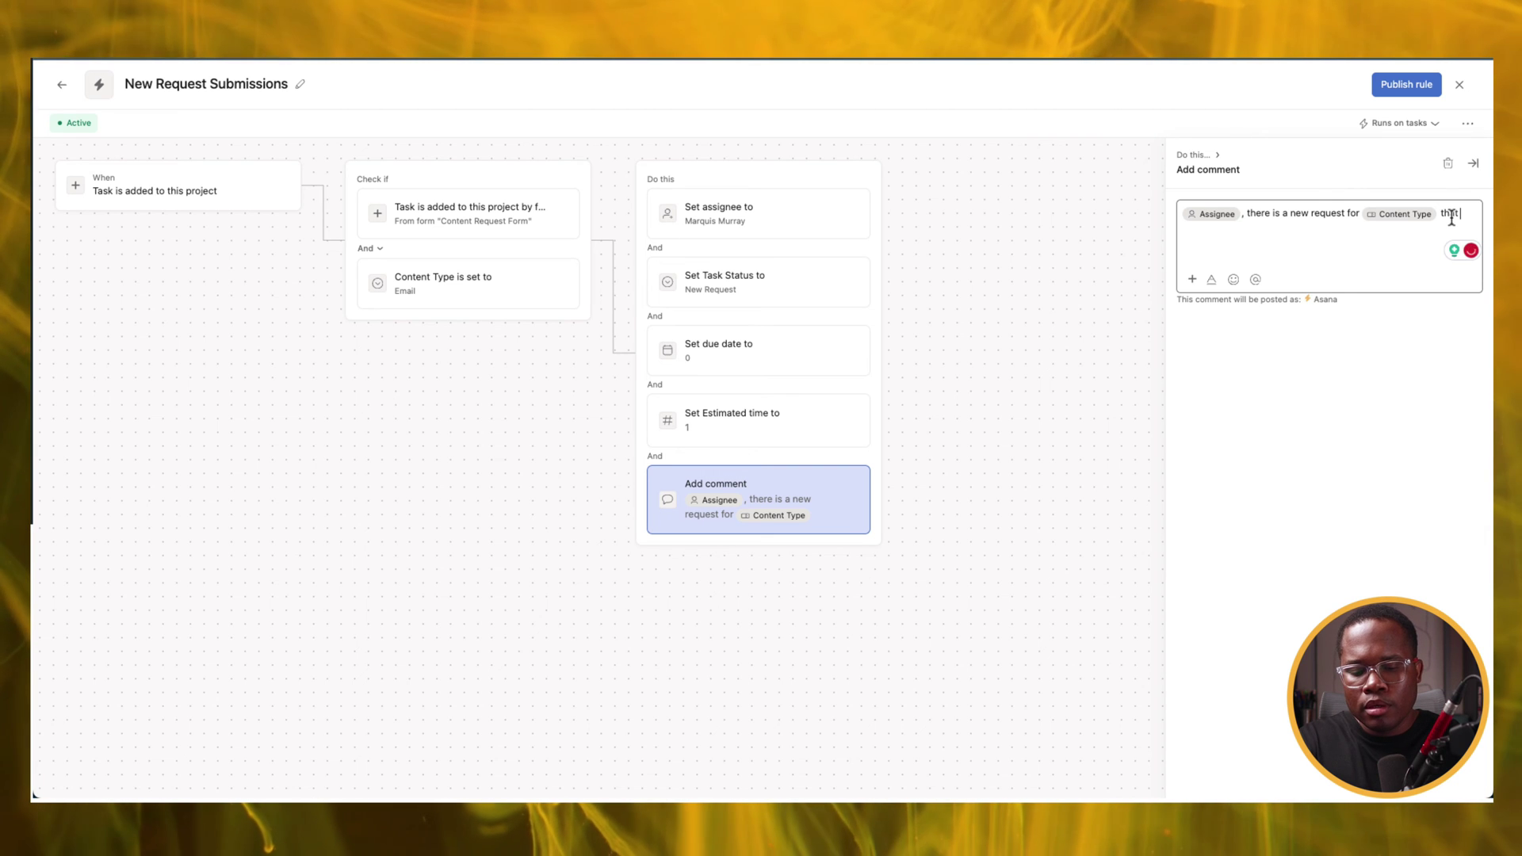
{"action": "type", "text": "today"}
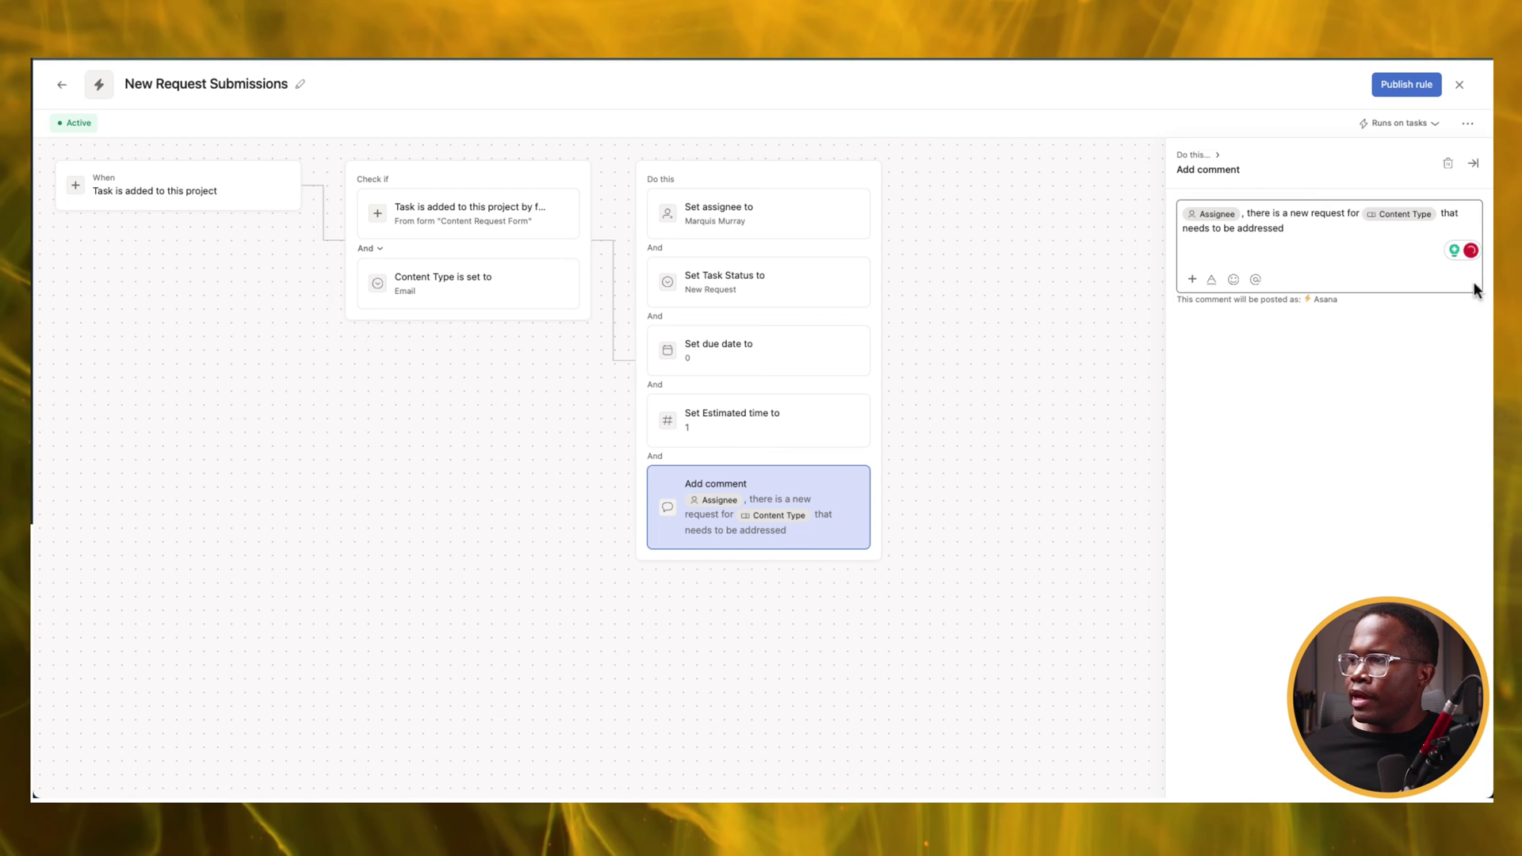
Insert the task's Due date variable into the comment
{"action": "left_click", "coordinate": [1193, 279]}
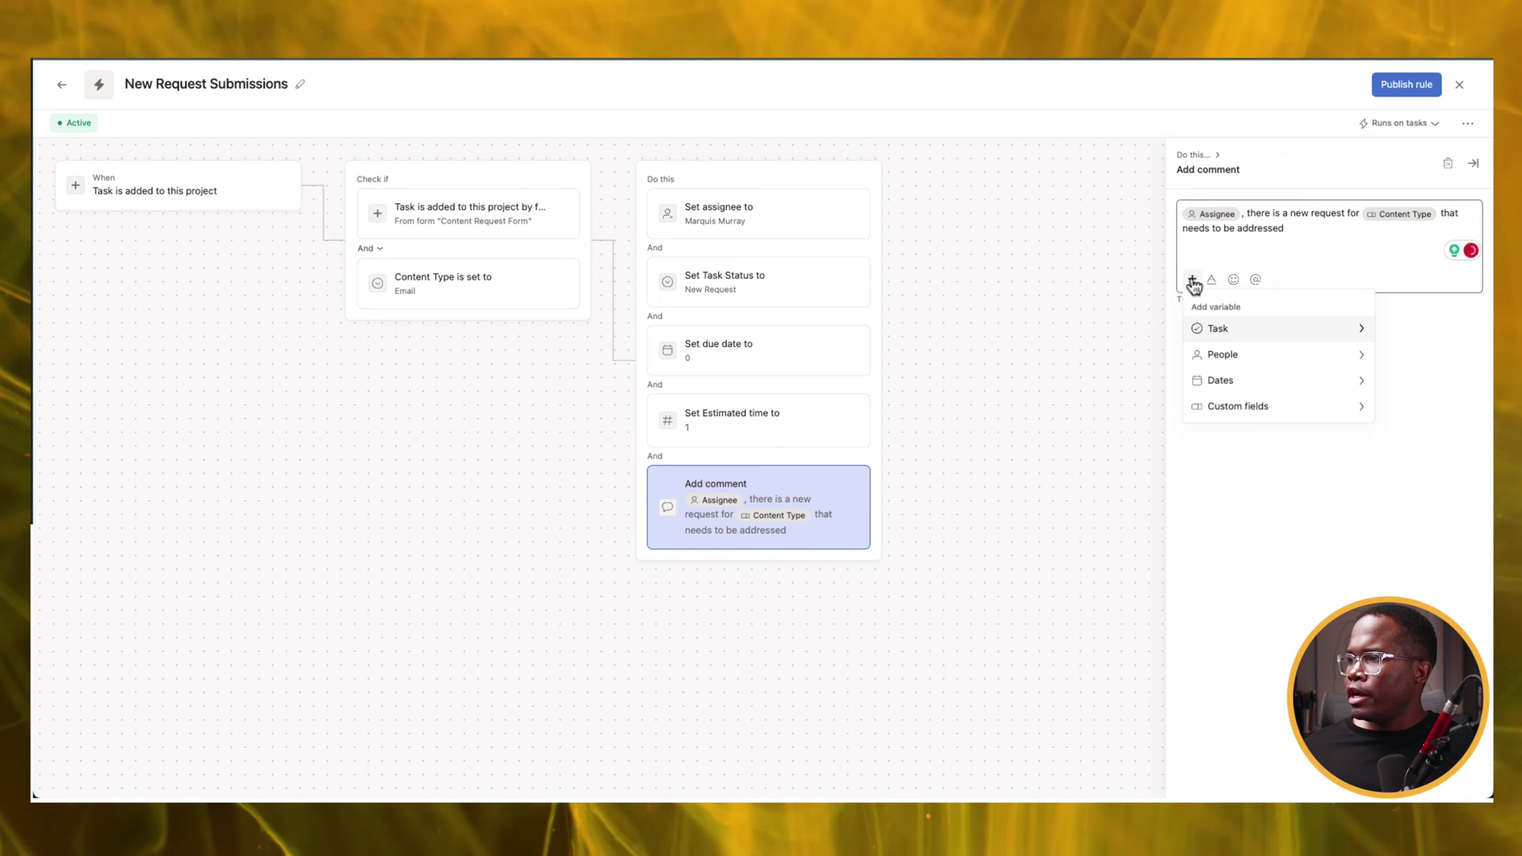
{"action": "left_click", "coordinate": [1300, 384]}
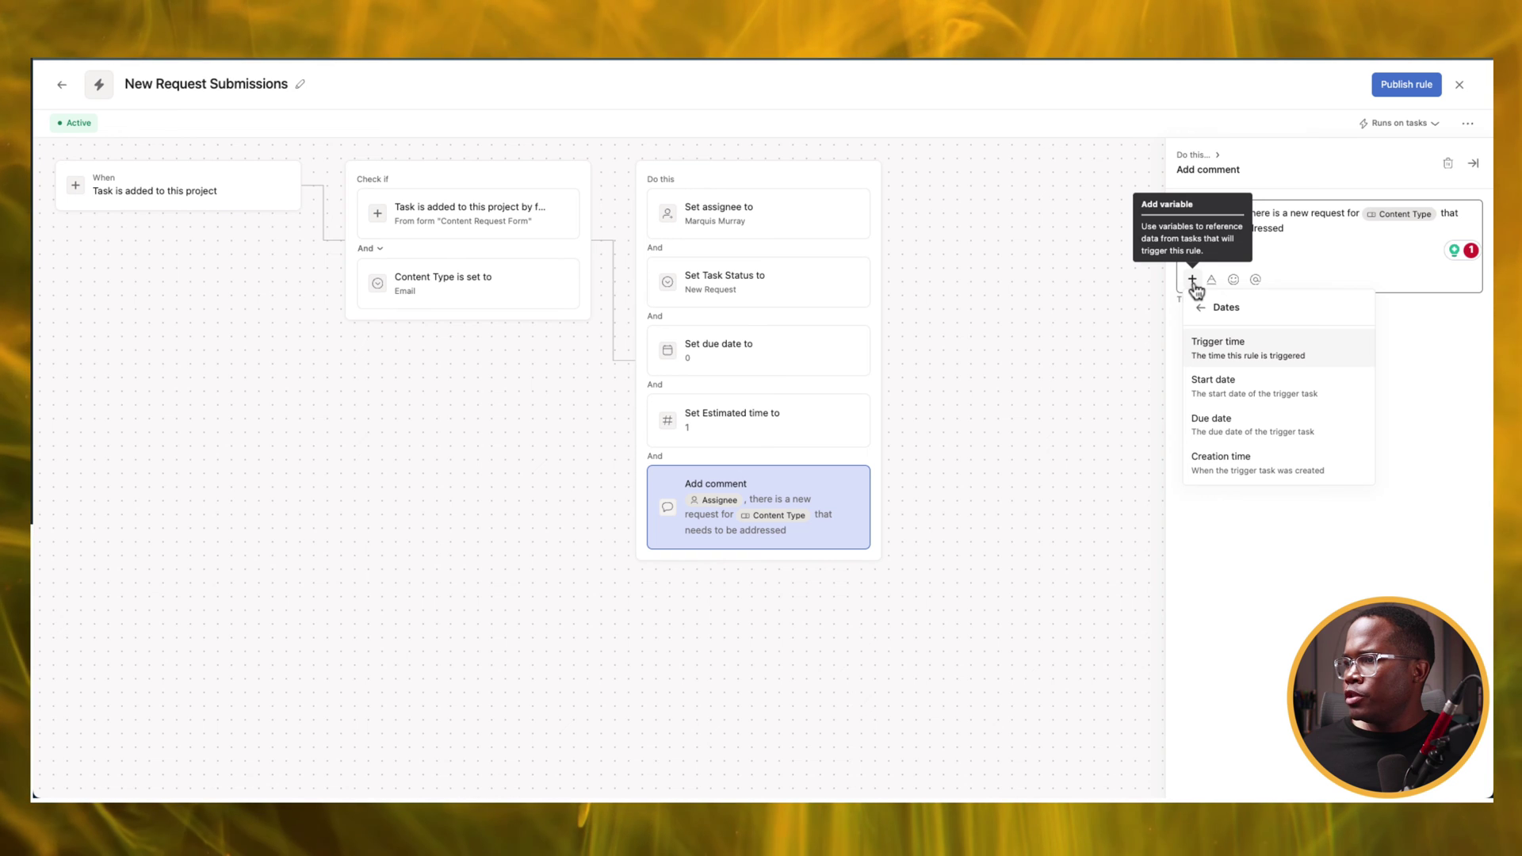
{"action": "left_click", "coordinate": [1241, 424]}
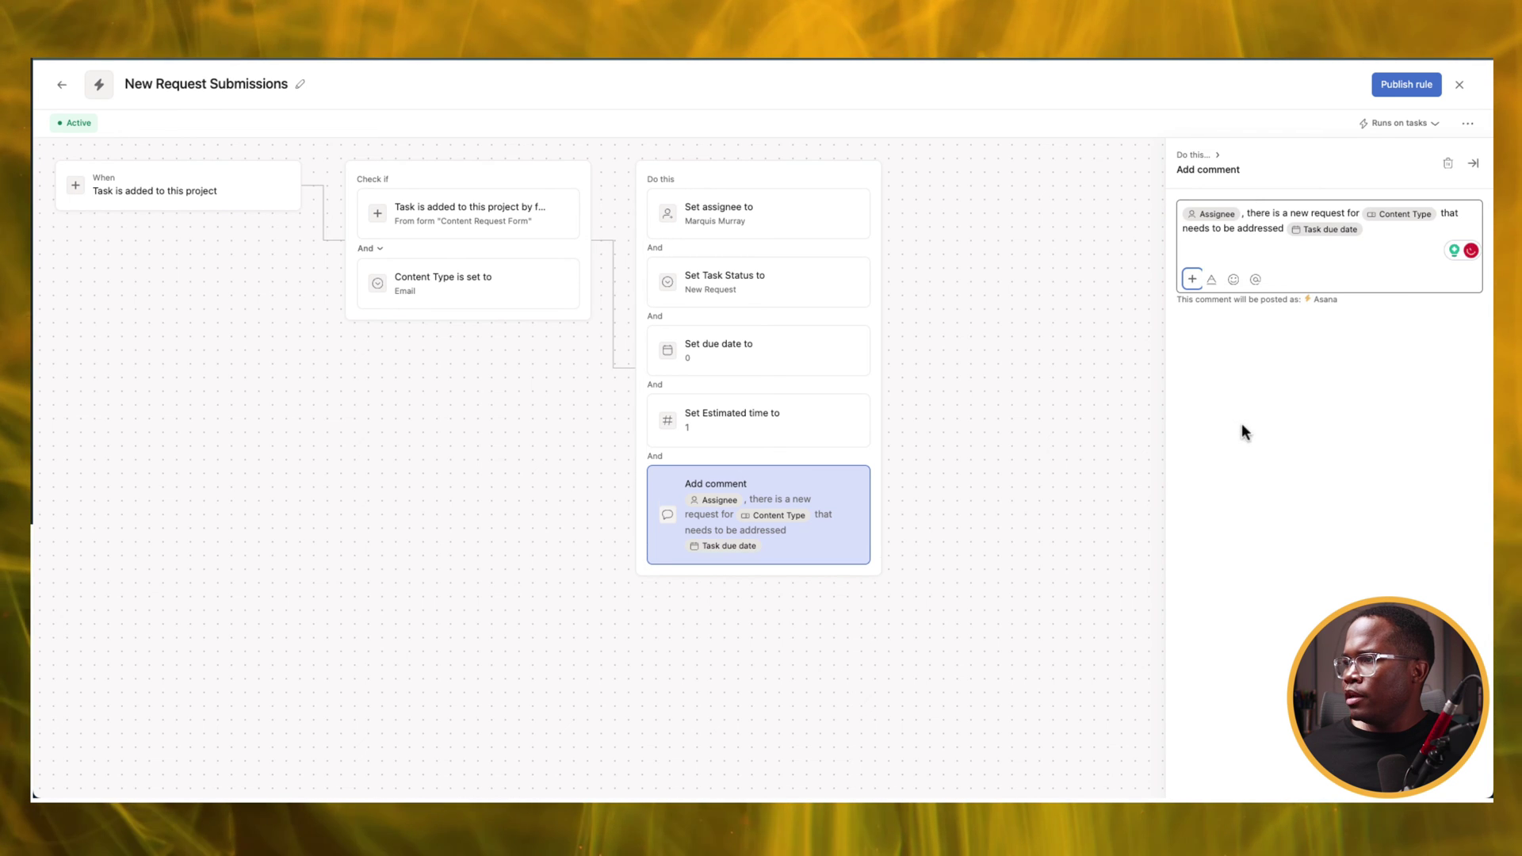
{"action": "left_click", "coordinate": [1367, 236]}
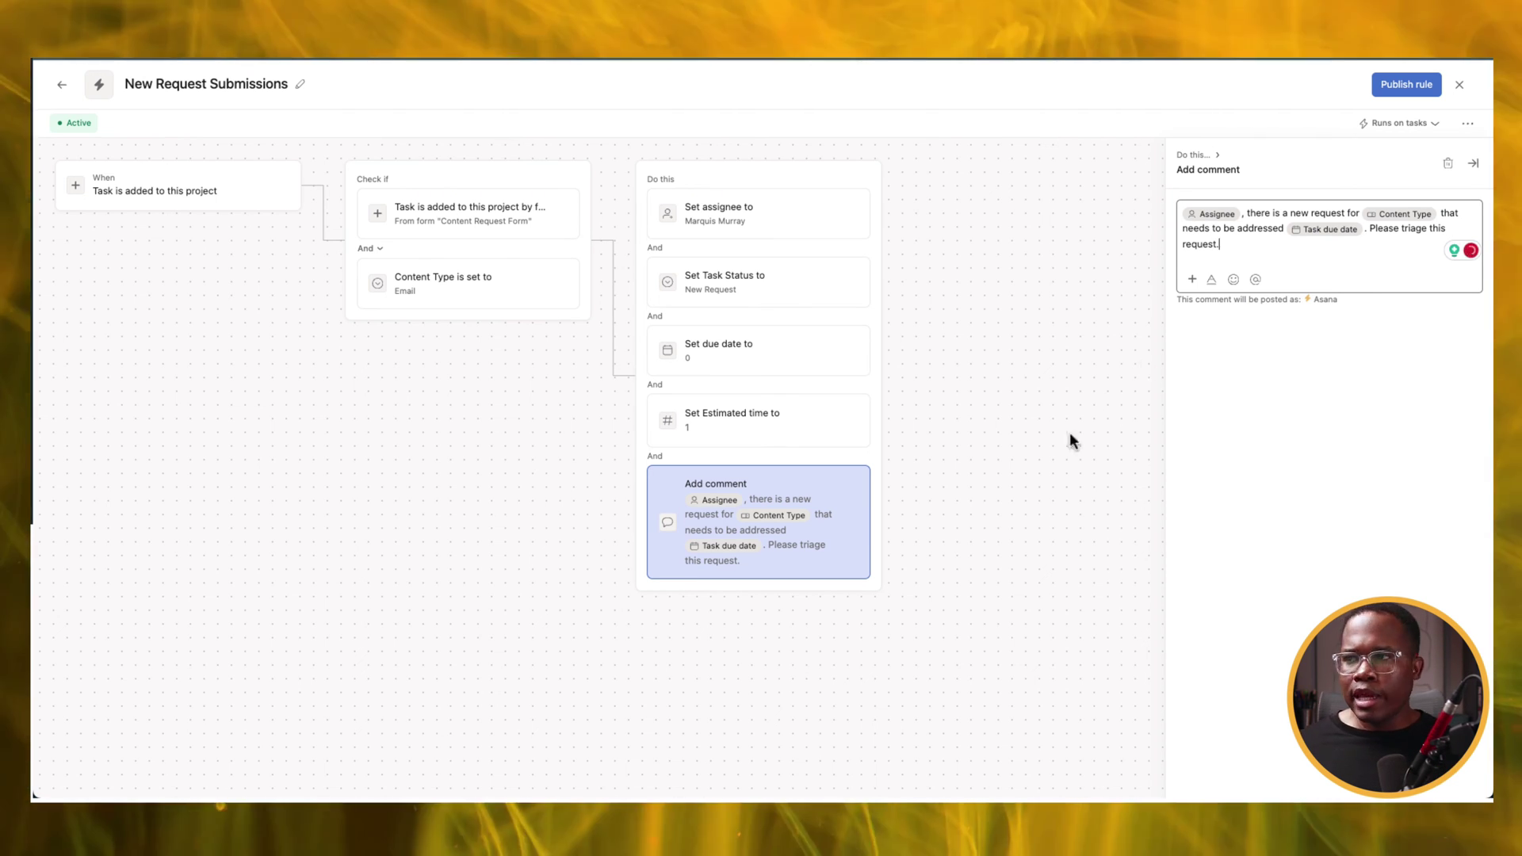
Finish the comment and add a second, empty When trigger joined by Or
{"action": "left_click", "coordinate": [1028, 493]}
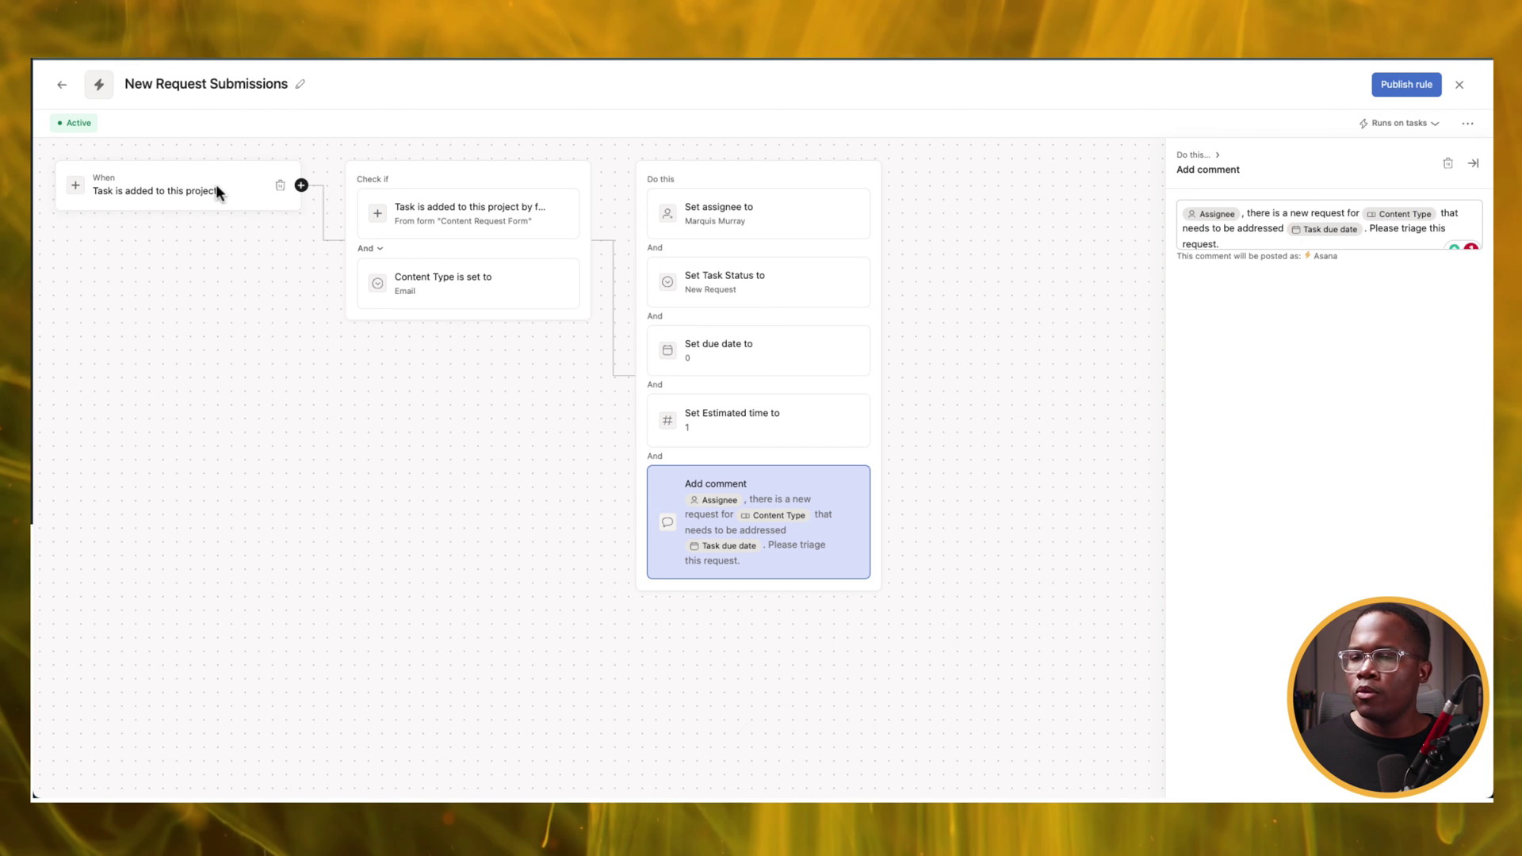
{"action": "left_click", "coordinate": [301, 186]}
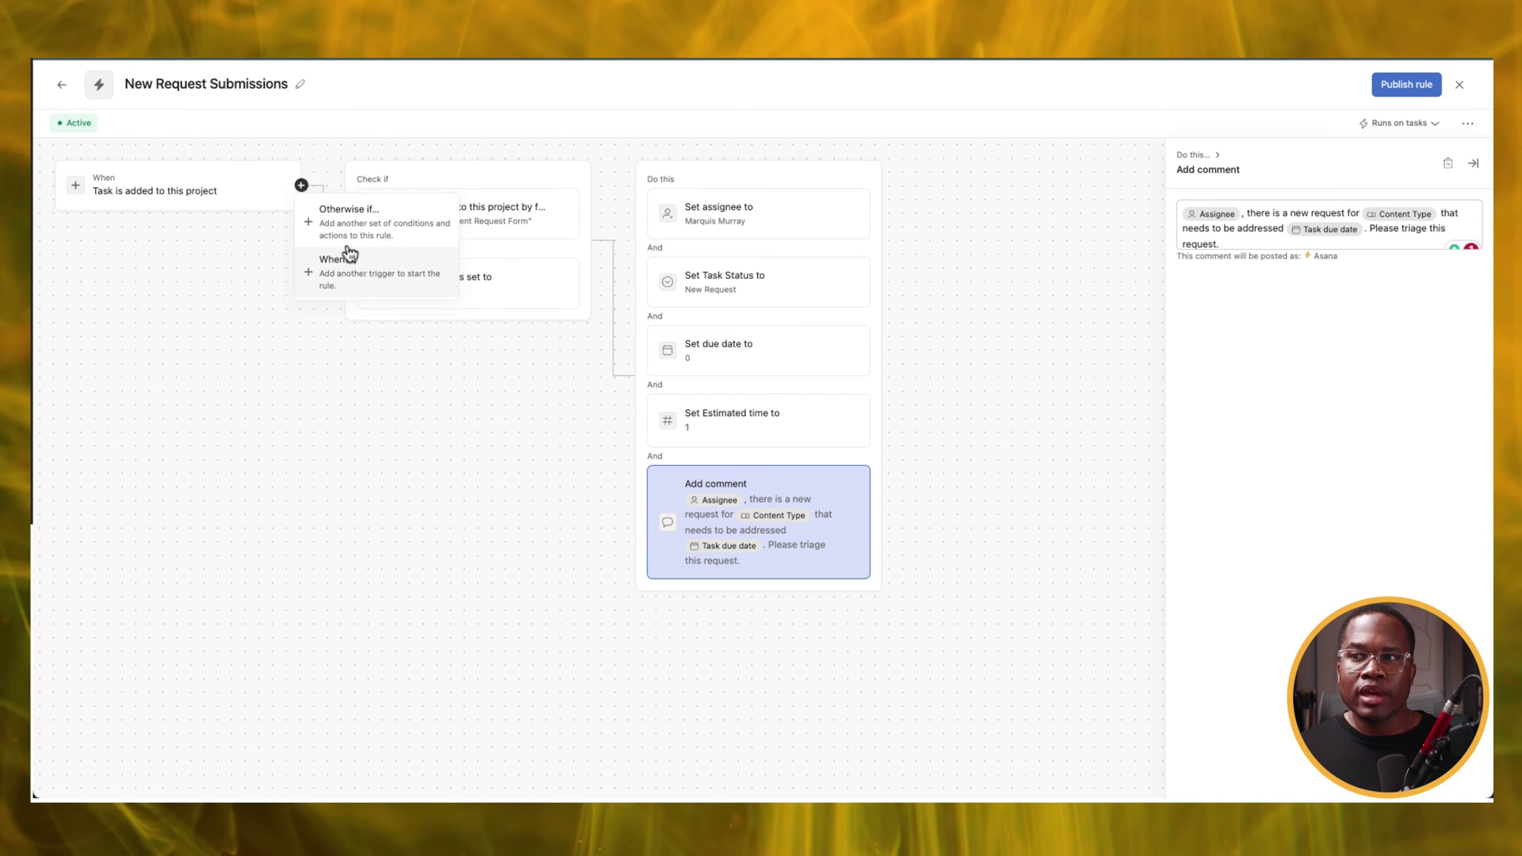
{"action": "left_click", "coordinate": [335, 287]}
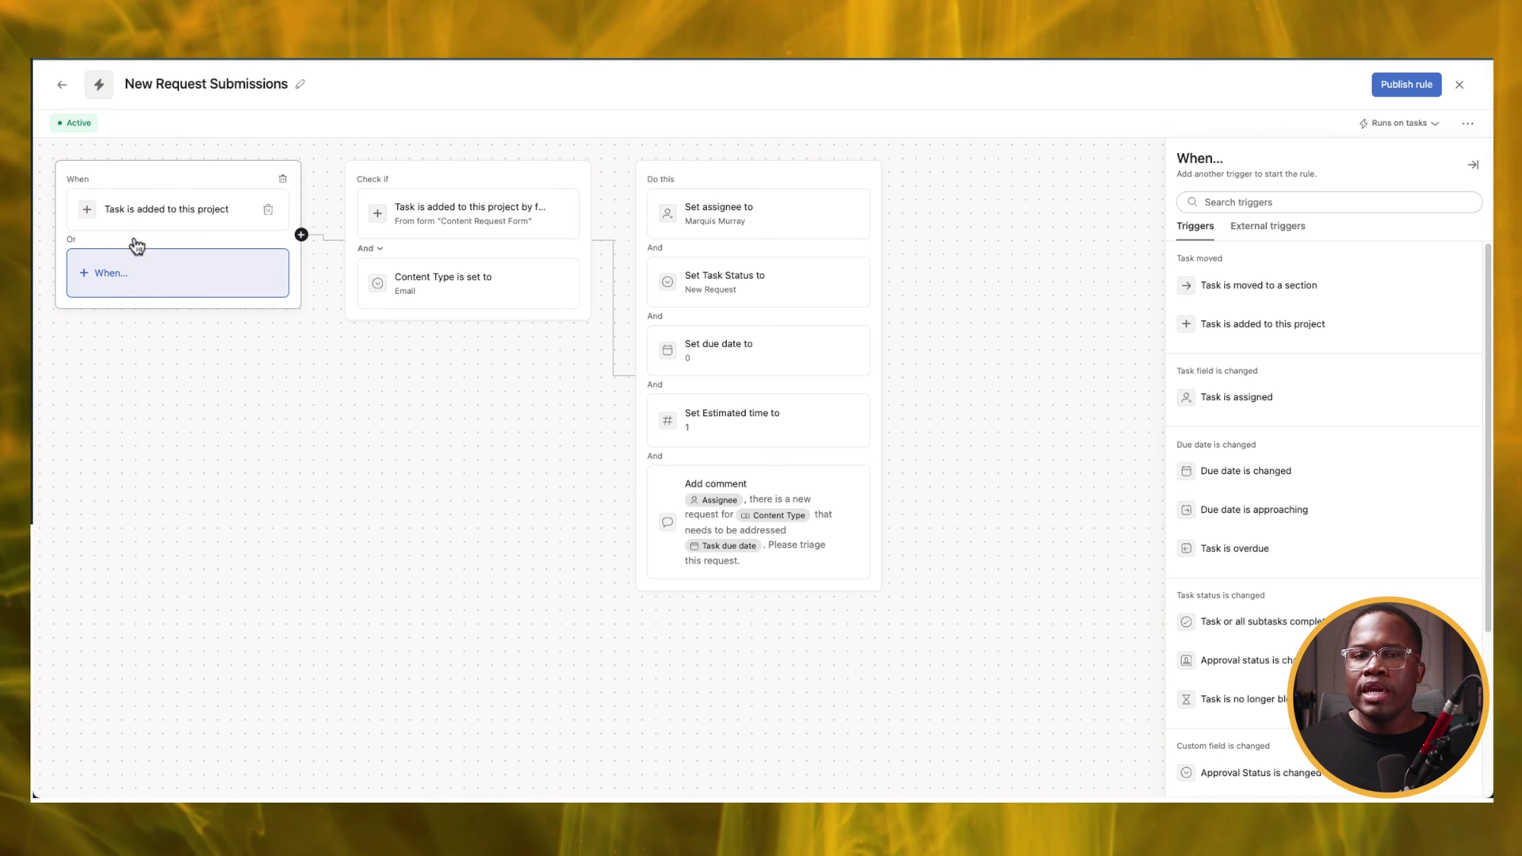
Discard the empty extra trigger and add an Otherwise-if branch checking tasks added by Content Request Form
{"action": "left_click", "coordinate": [269, 285]}
{"action": "left_click", "coordinate": [307, 342]}
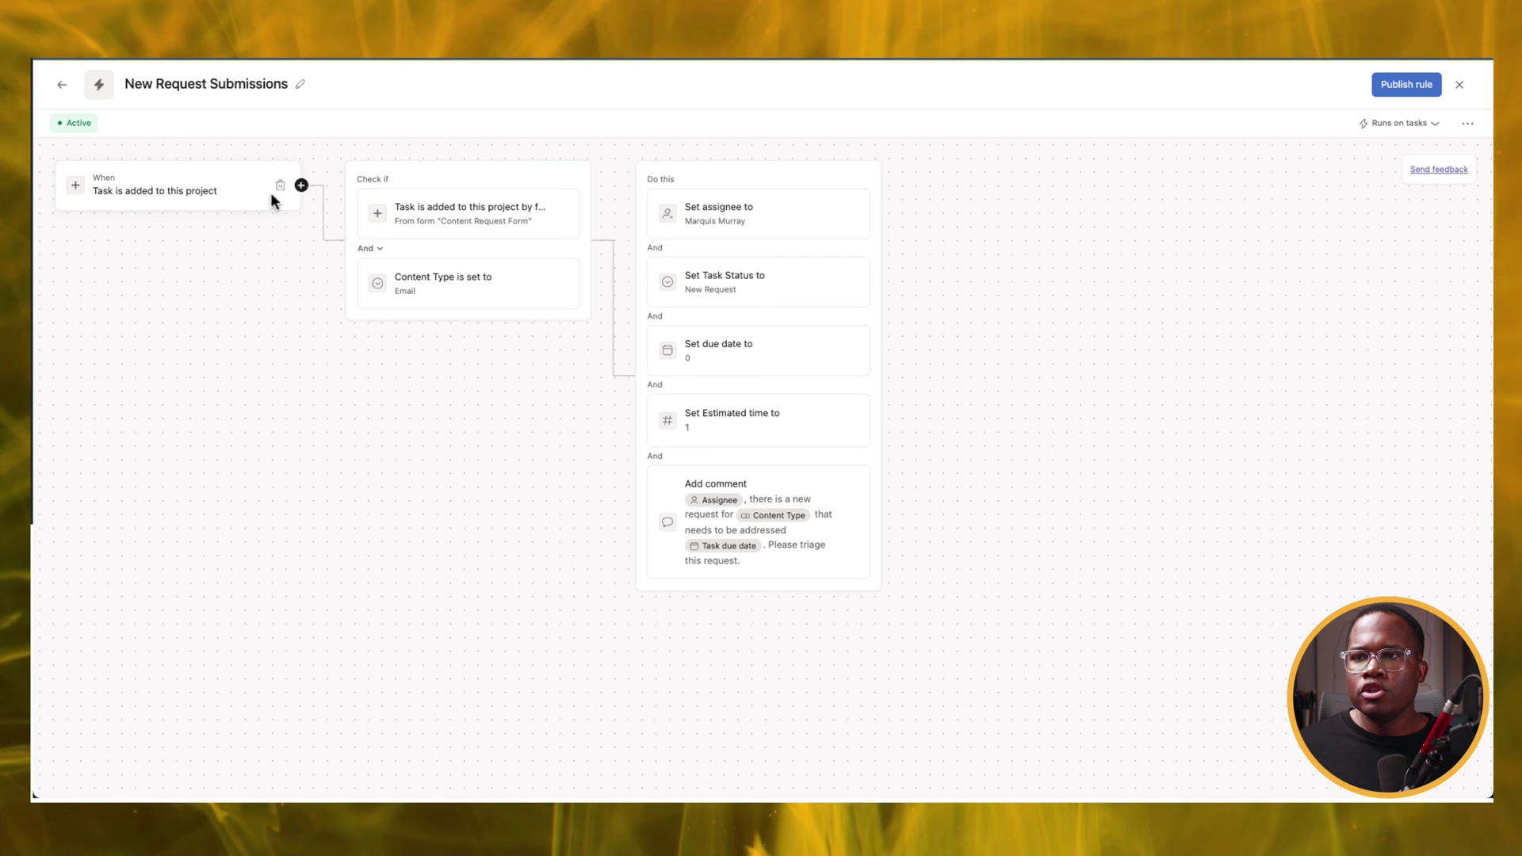
{"action": "left_click", "coordinate": [301, 185]}
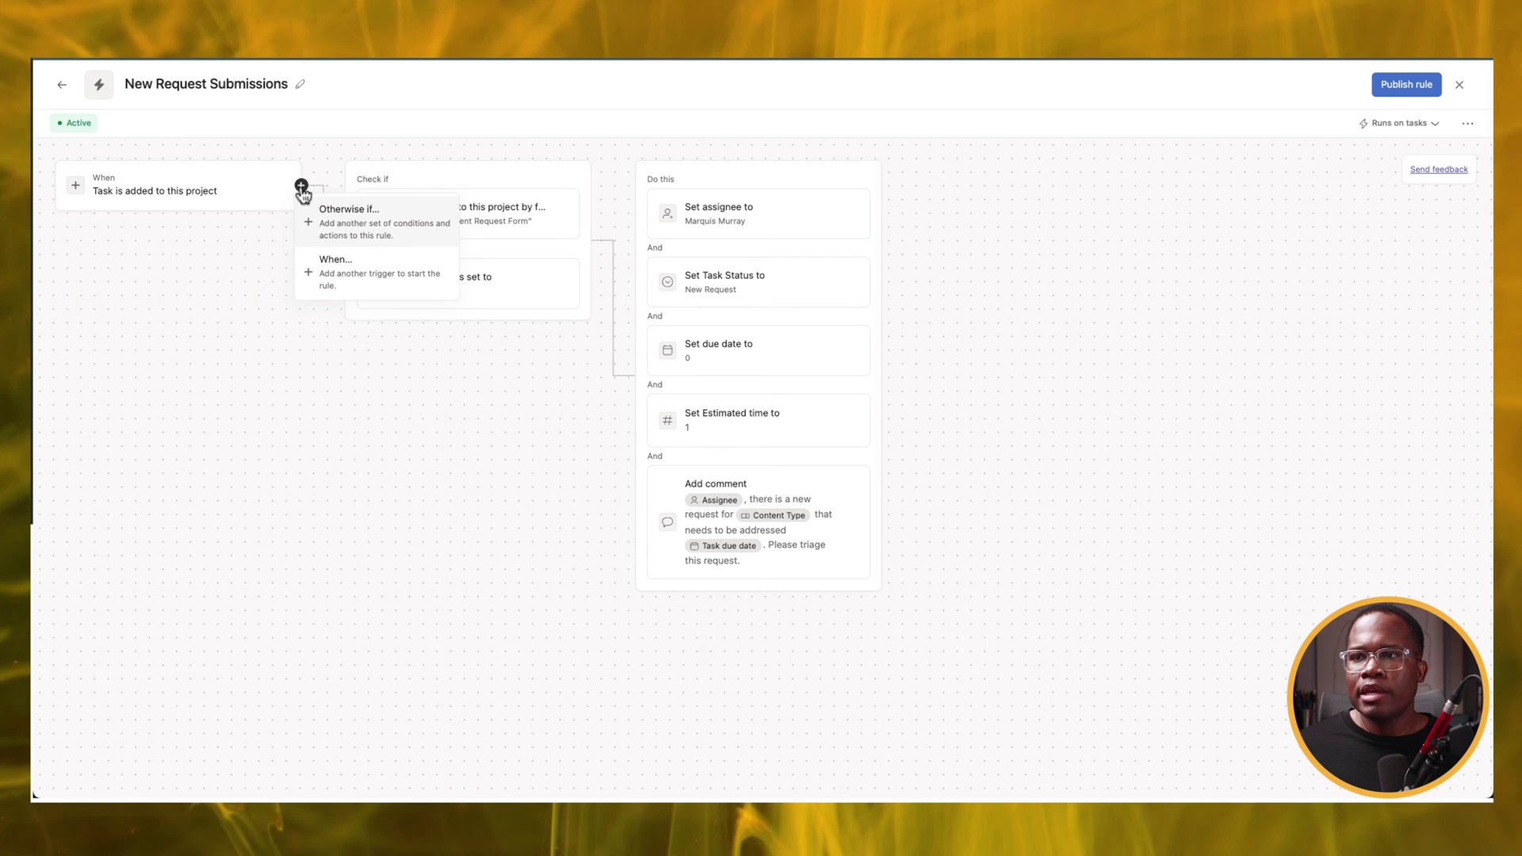
{"action": "left_click", "coordinate": [360, 230]}
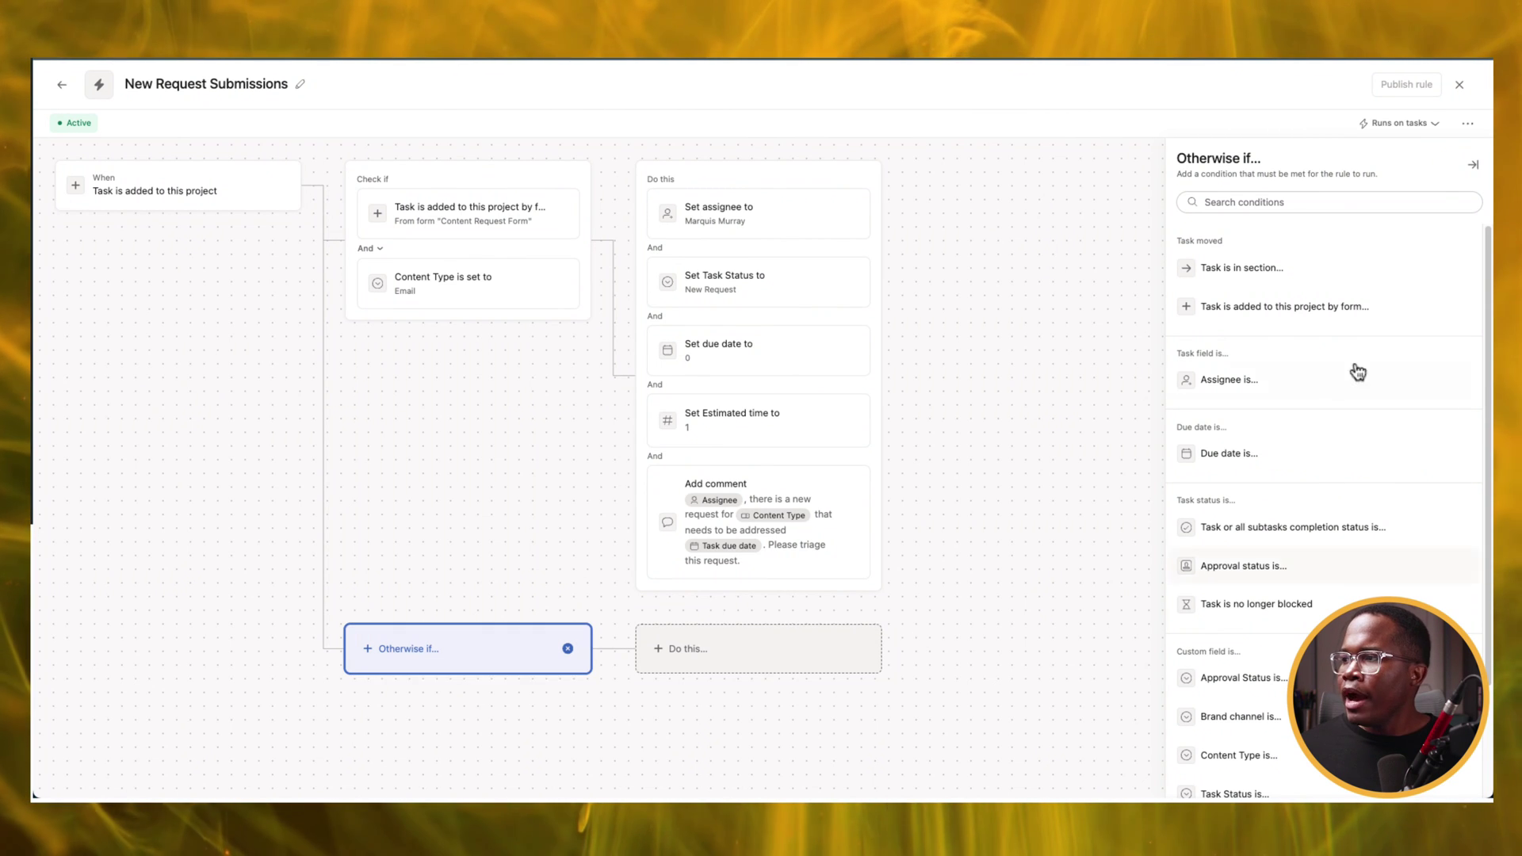
{"action": "left_click", "coordinate": [1331, 311]}
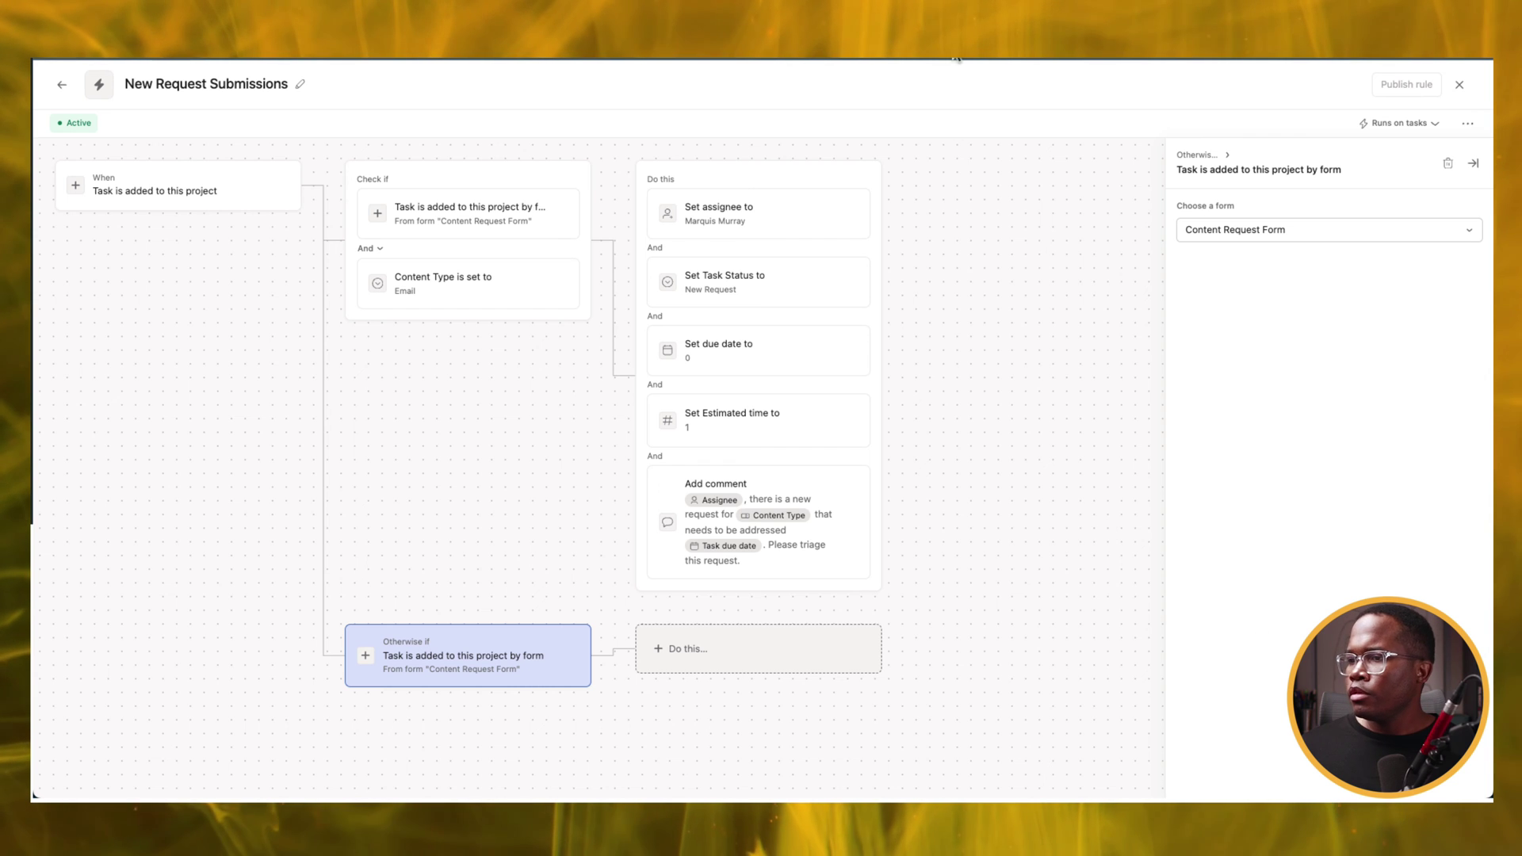
{"action": "left_click", "coordinate": [967, 79]}
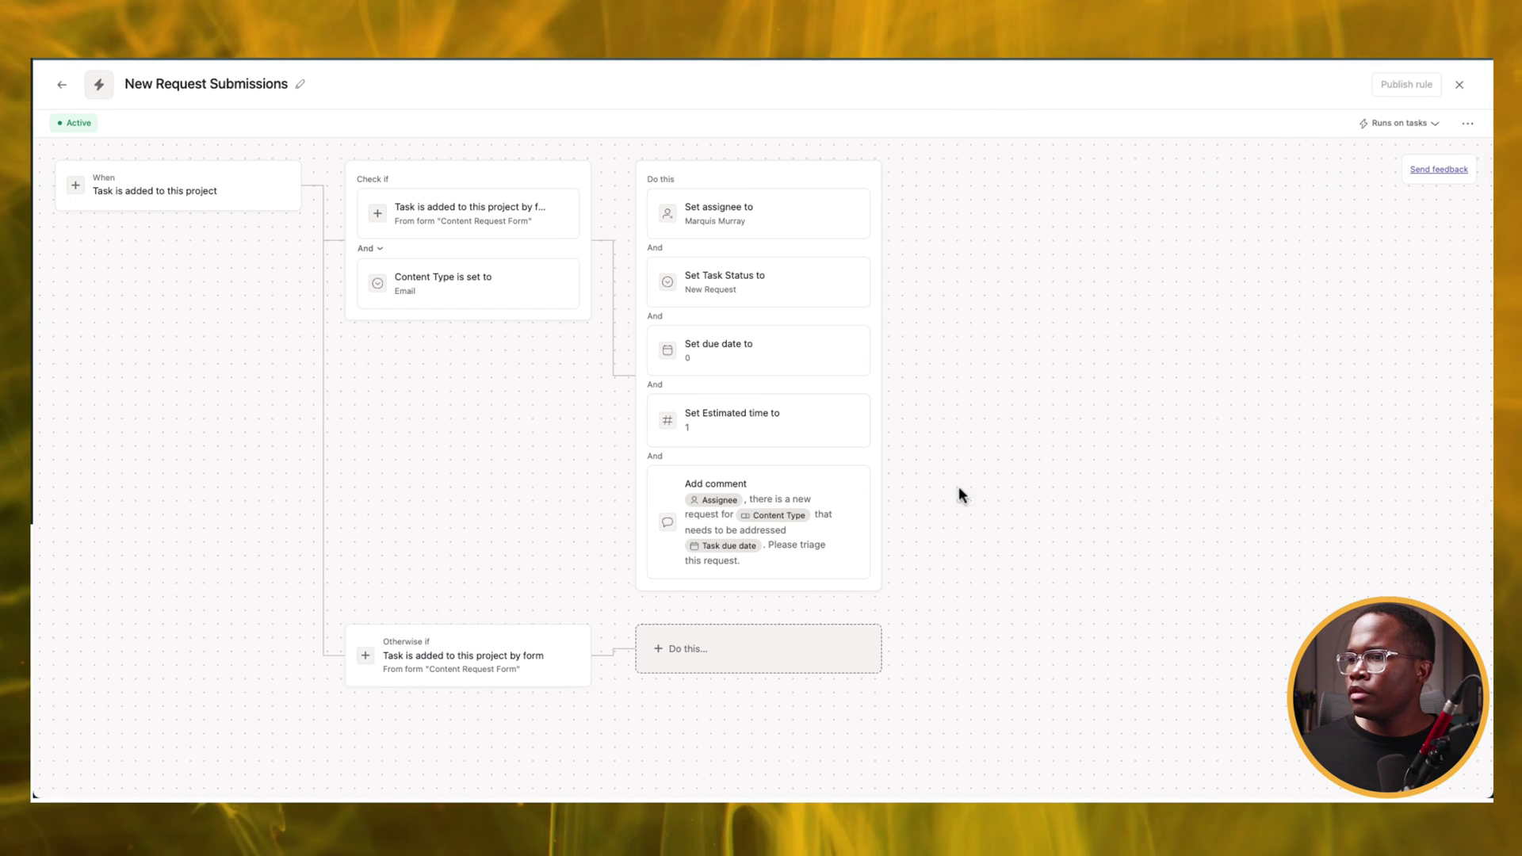
{"action": "mouse_move", "coordinate": [452, 664]}
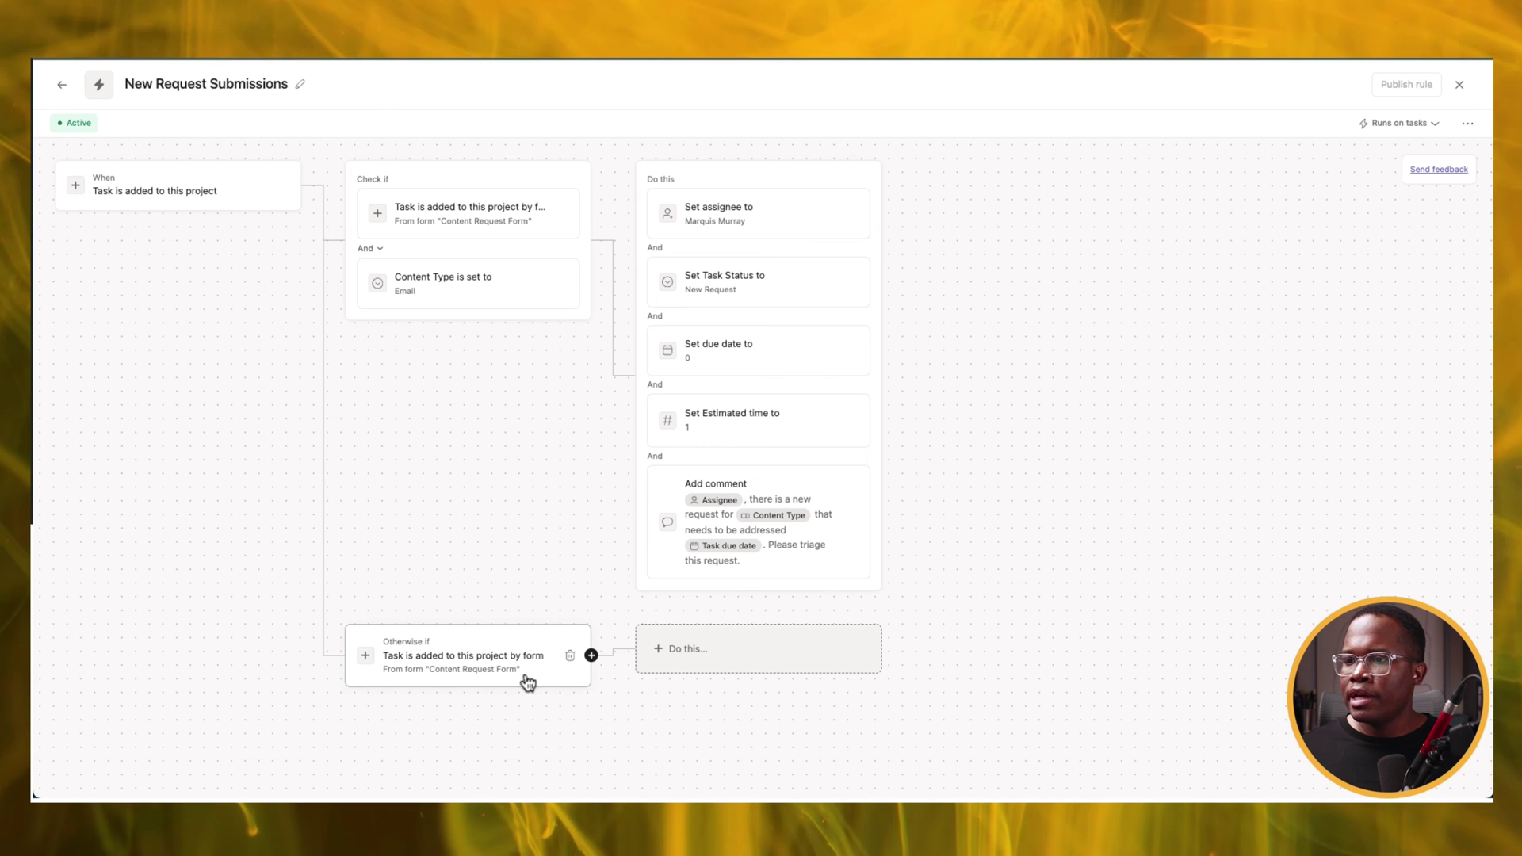
Delete the empty Otherwise-if branch and publish the New Request Submissions rule
{"action": "left_click", "coordinate": [569, 656]}
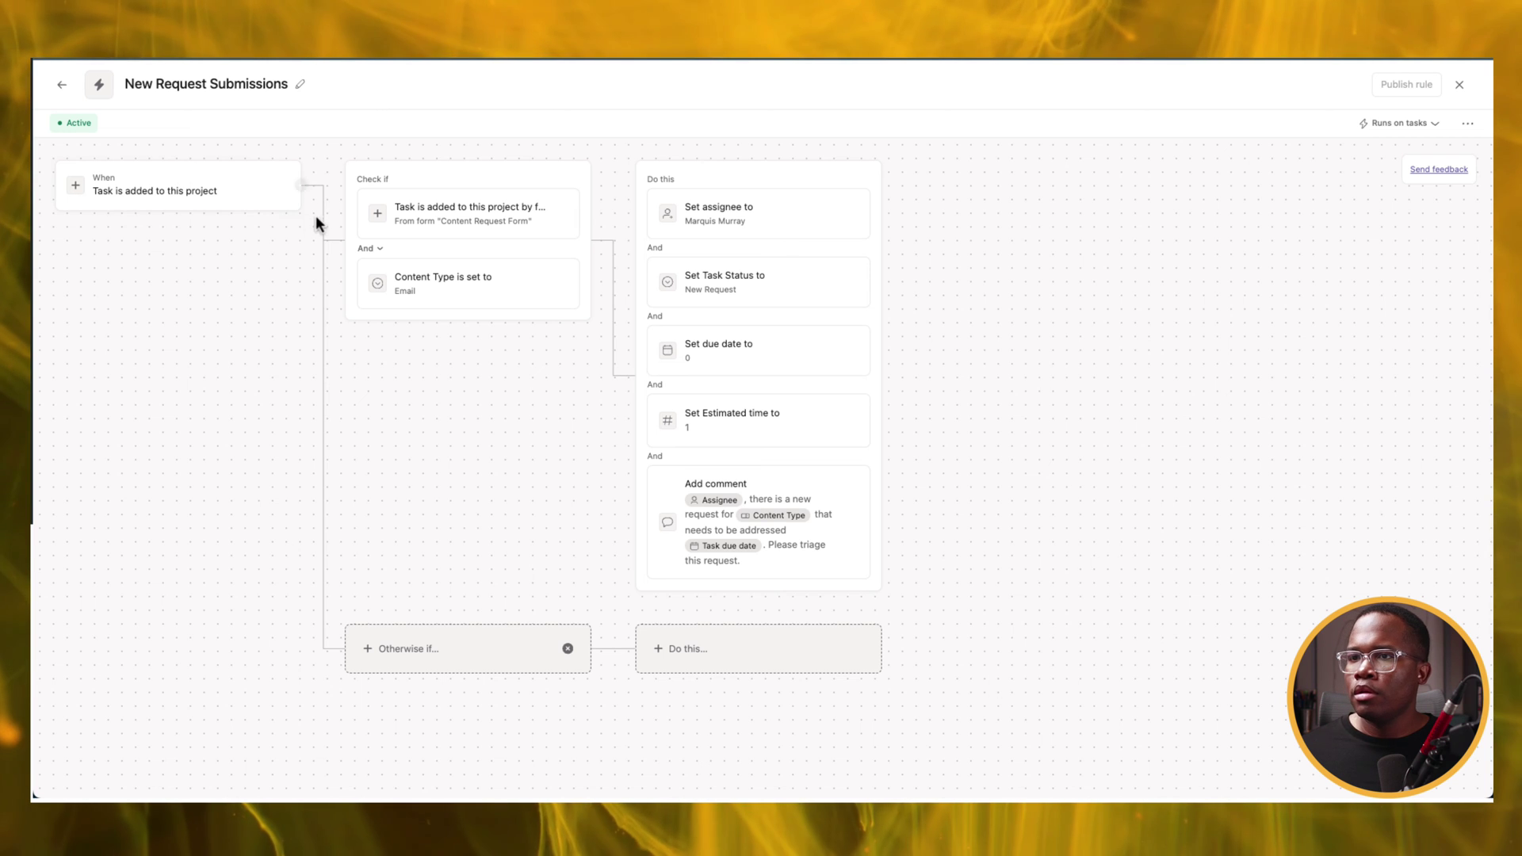
{"action": "left_click", "coordinate": [568, 648]}
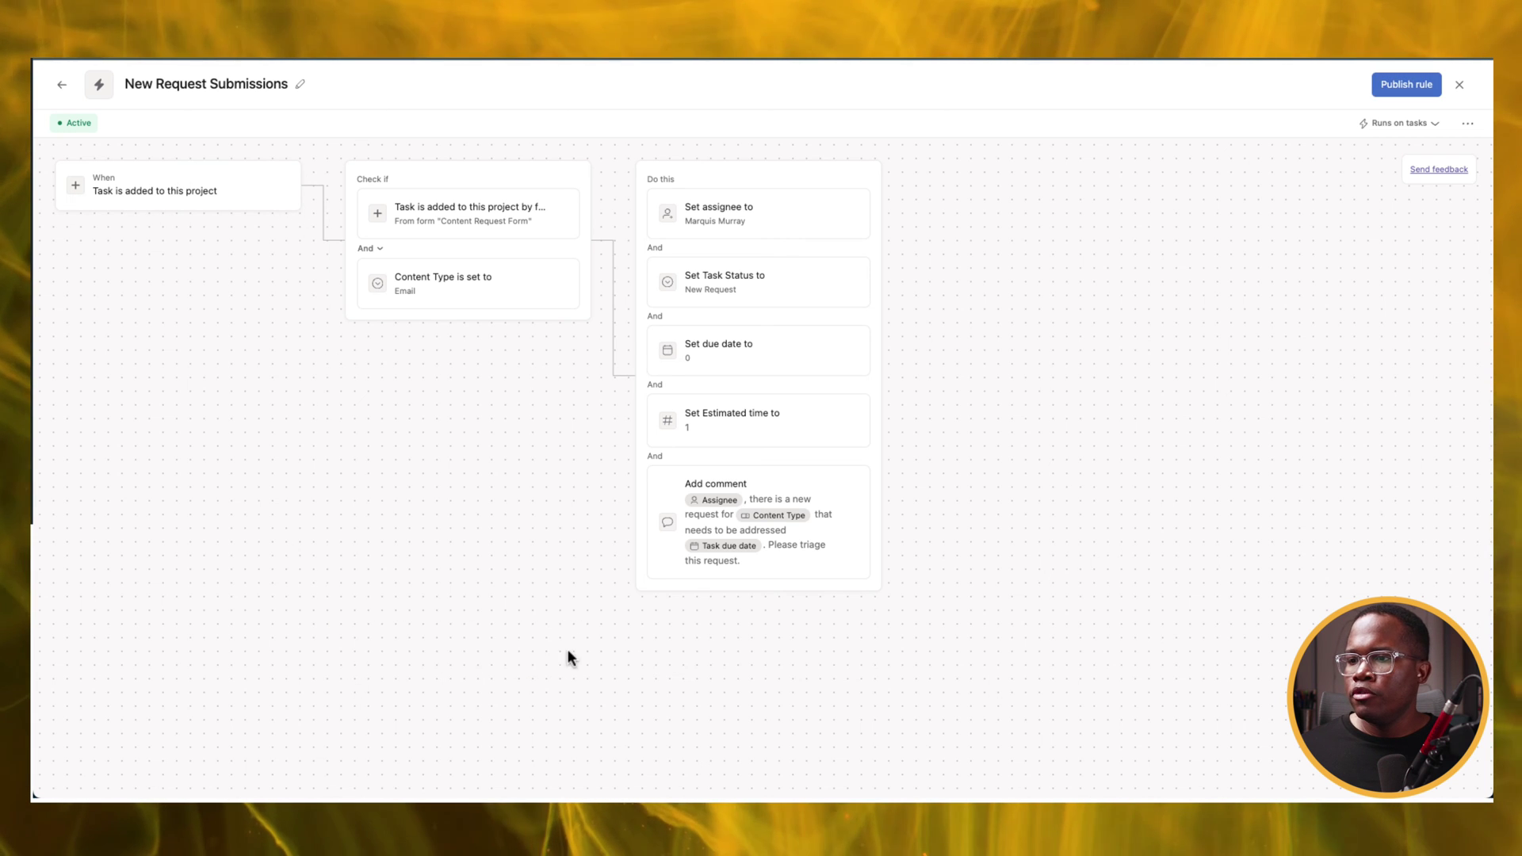
{"action": "left_click", "coordinate": [1397, 93]}
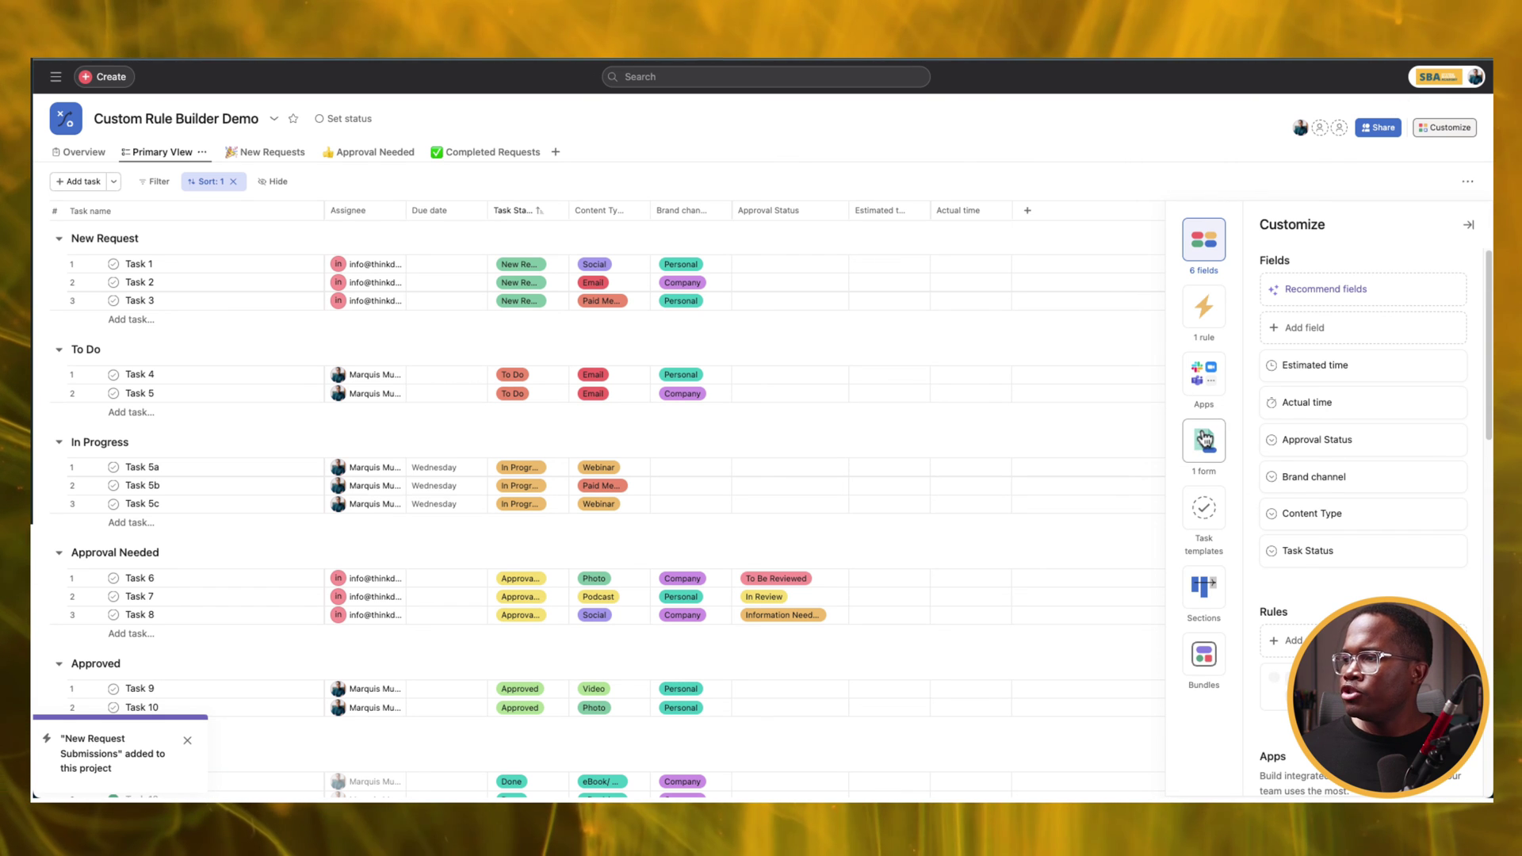
Duplicate the Content Request Form and name the copy 'VIDEO Request Form'
{"action": "left_click", "coordinate": [1204, 438]}
{"action": "left_click", "coordinate": [1454, 328]}
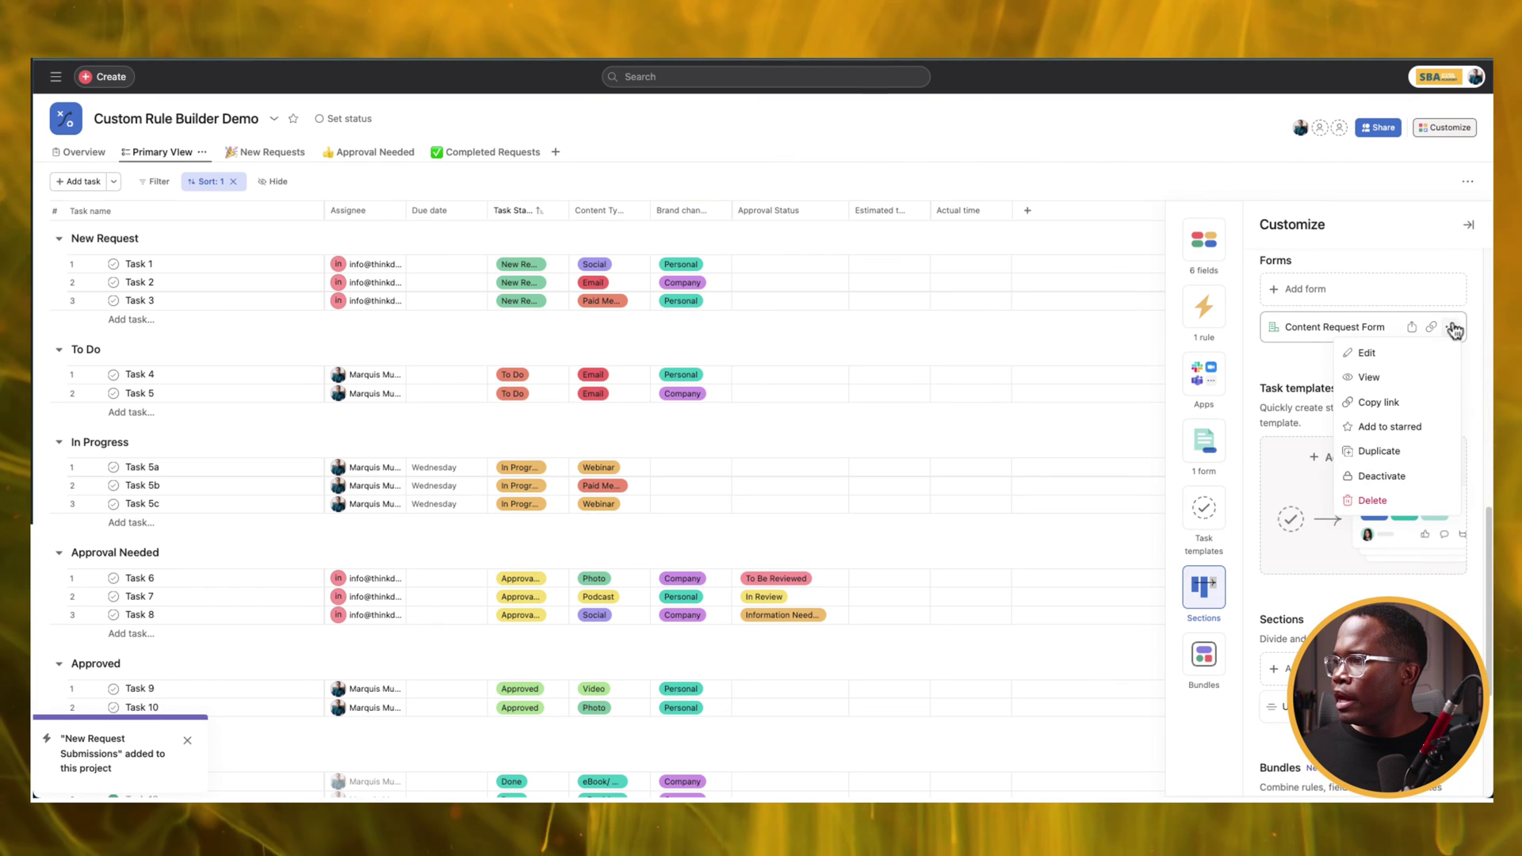
{"action": "left_click", "coordinate": [1357, 451]}
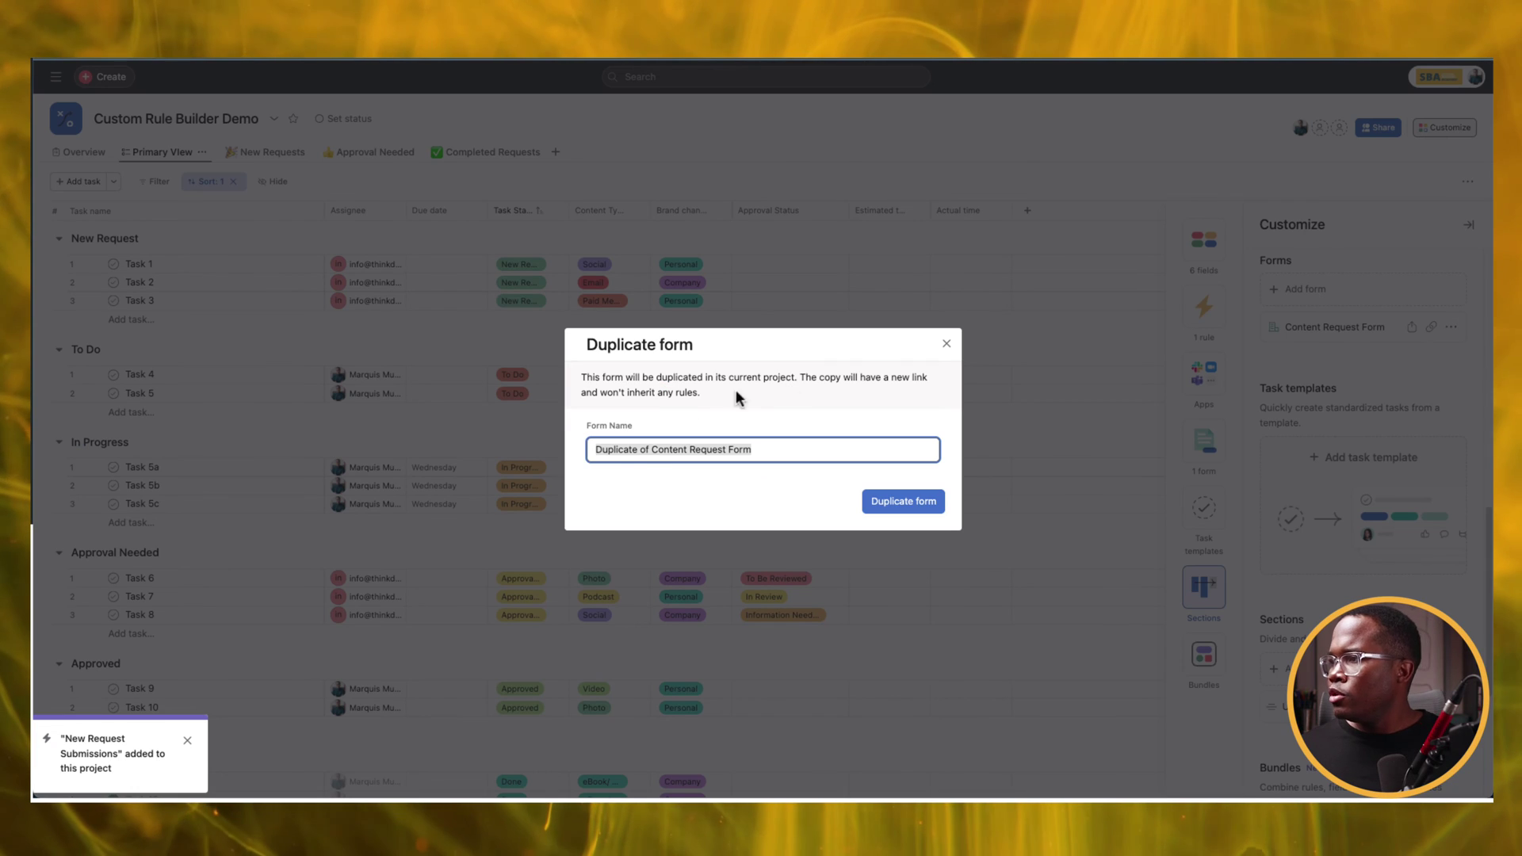
{"action": "left_click", "coordinate": [642, 450]}
{"action": "left_click_drag", "start_coordinate": [654, 450], "coordinate": [575, 451]}
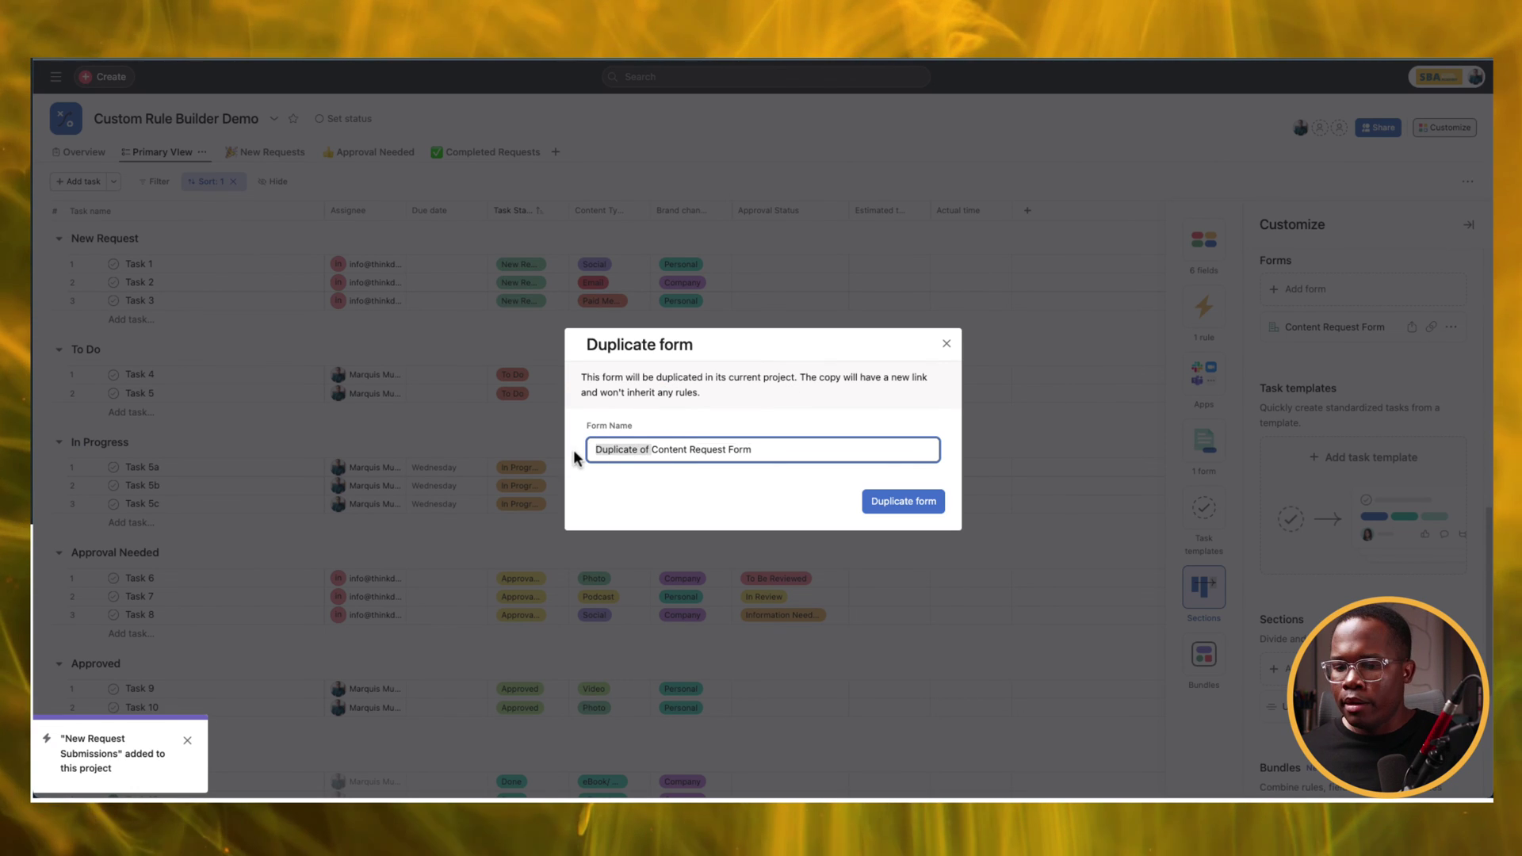
{"action": "double_click", "coordinate": [611, 449]}
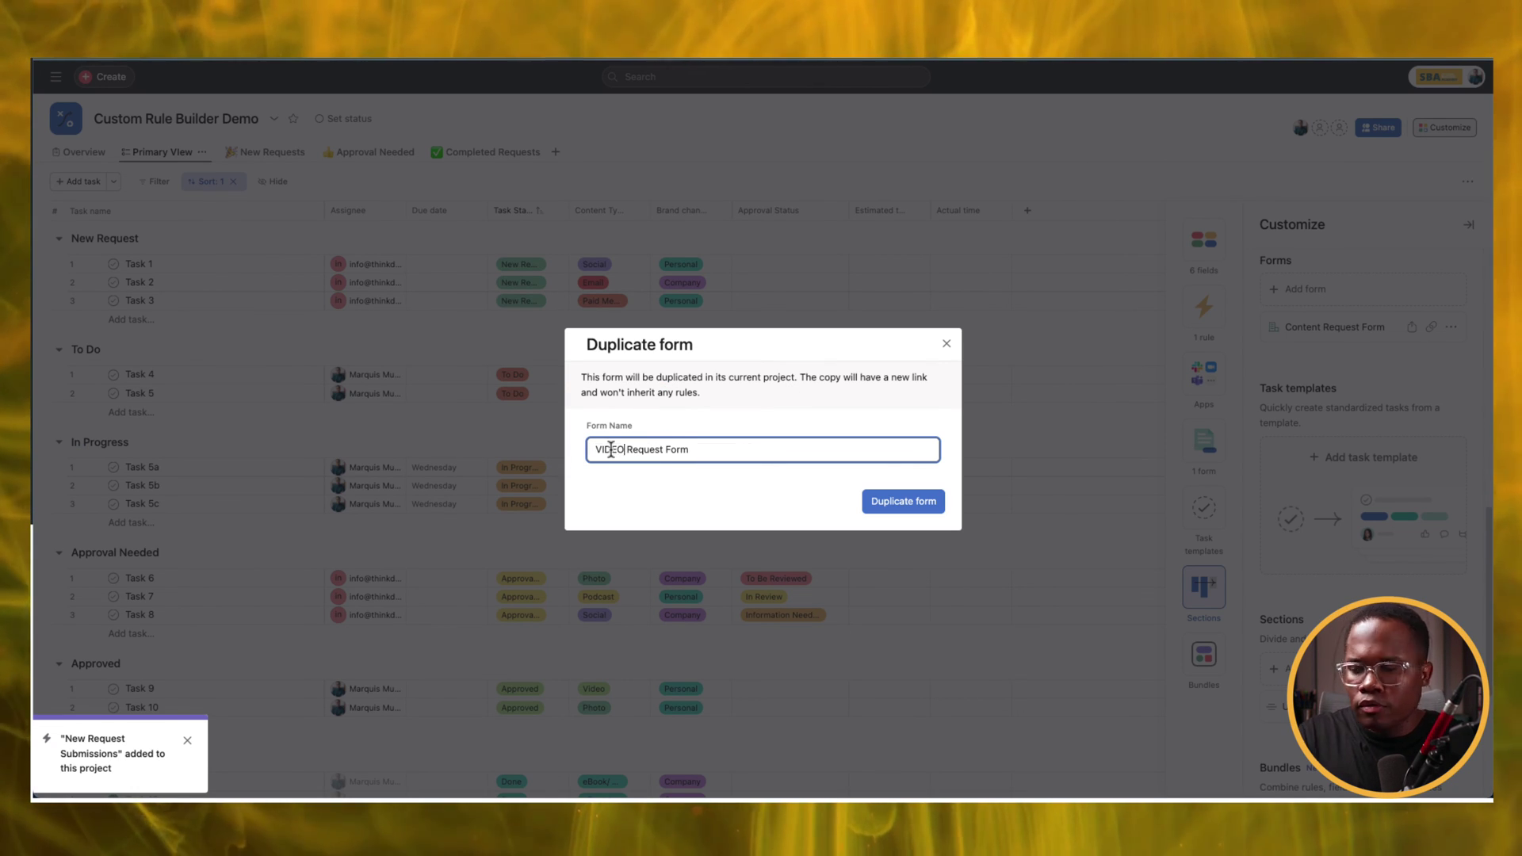
{"action": "left_click", "coordinate": [925, 502]}
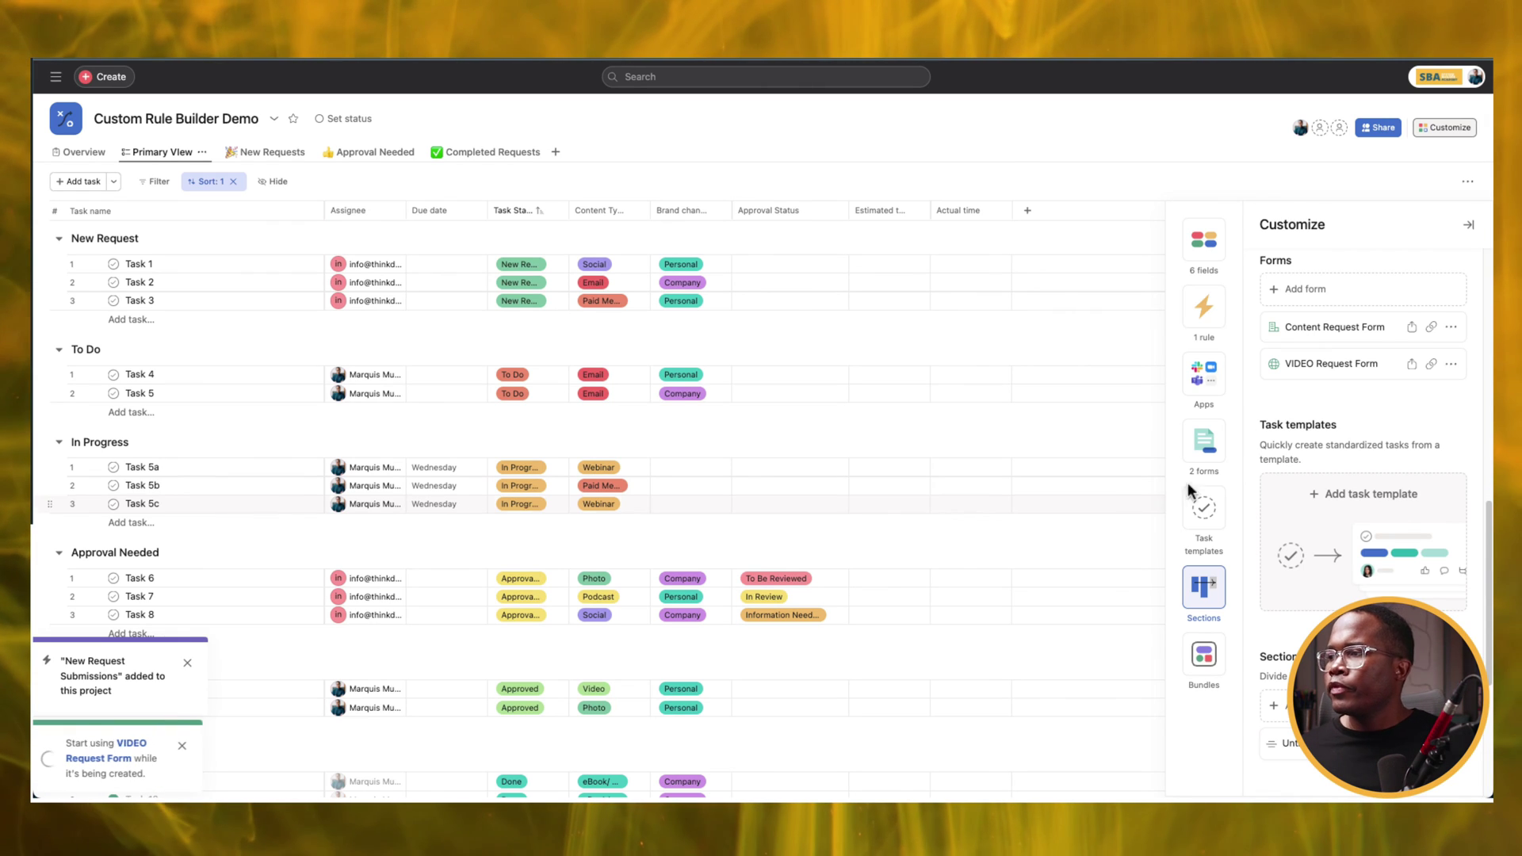
Reopen the rule and add an Otherwise-if branch for tasks added by VIDEO Request Form
{"action": "left_click", "coordinate": [1203, 307]}
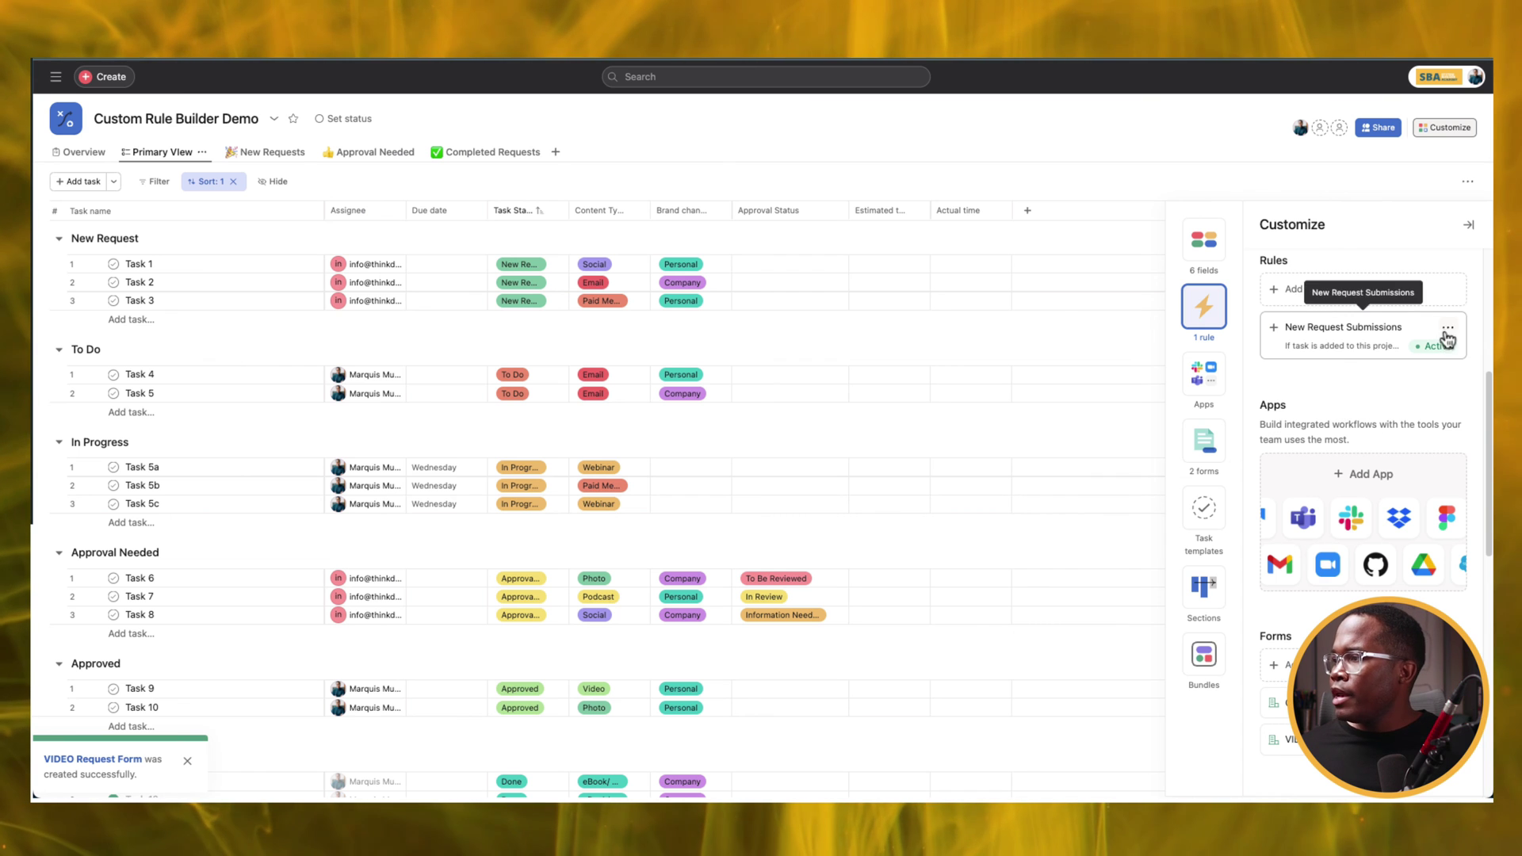
{"action": "left_click", "coordinate": [1447, 328]}
{"action": "left_click", "coordinate": [1365, 353]}
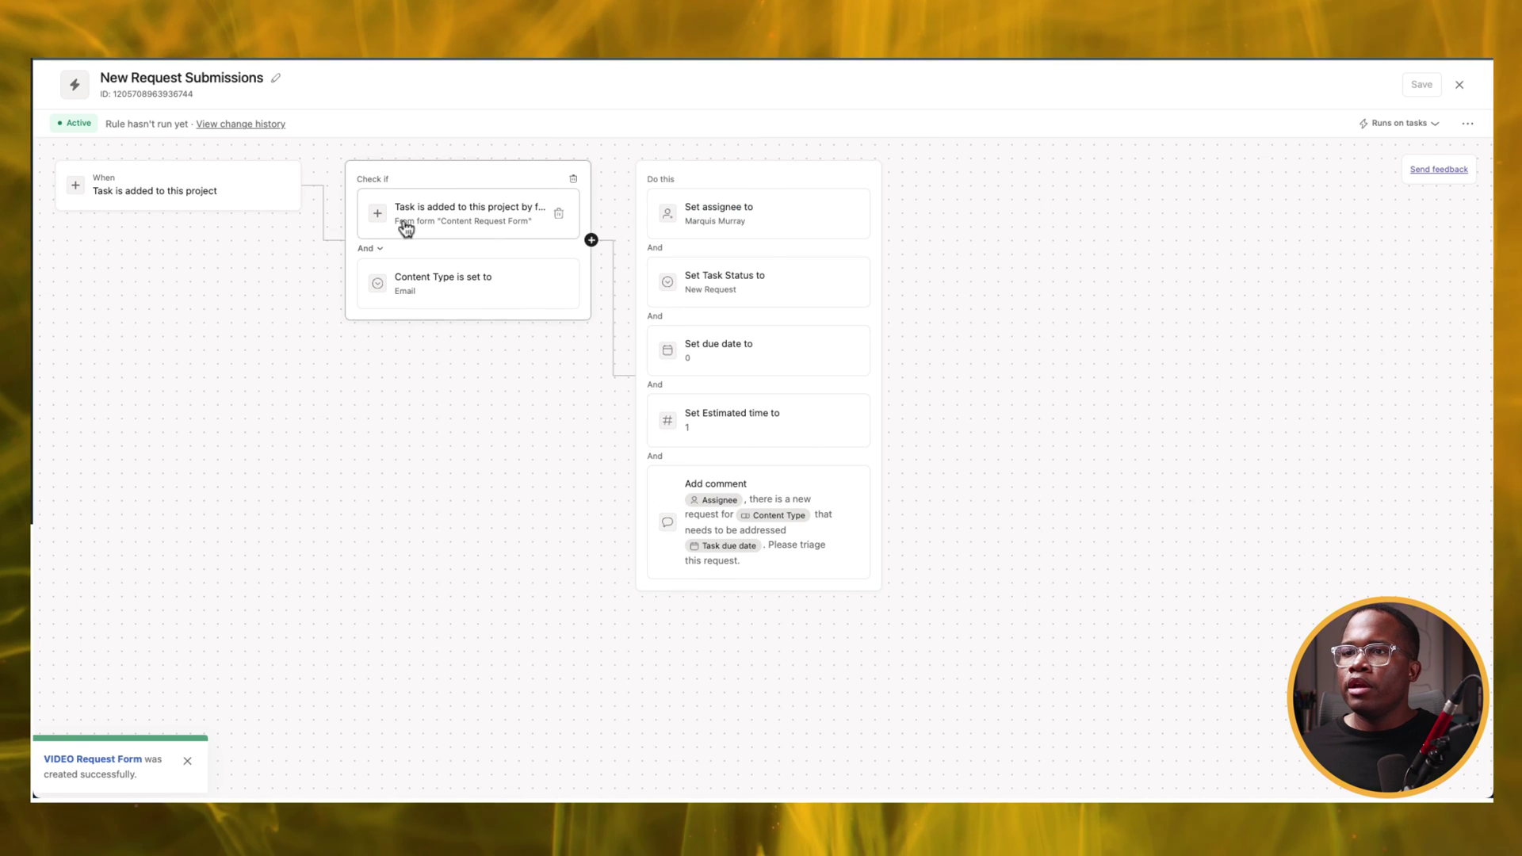
{"action": "left_click", "coordinate": [302, 186]}
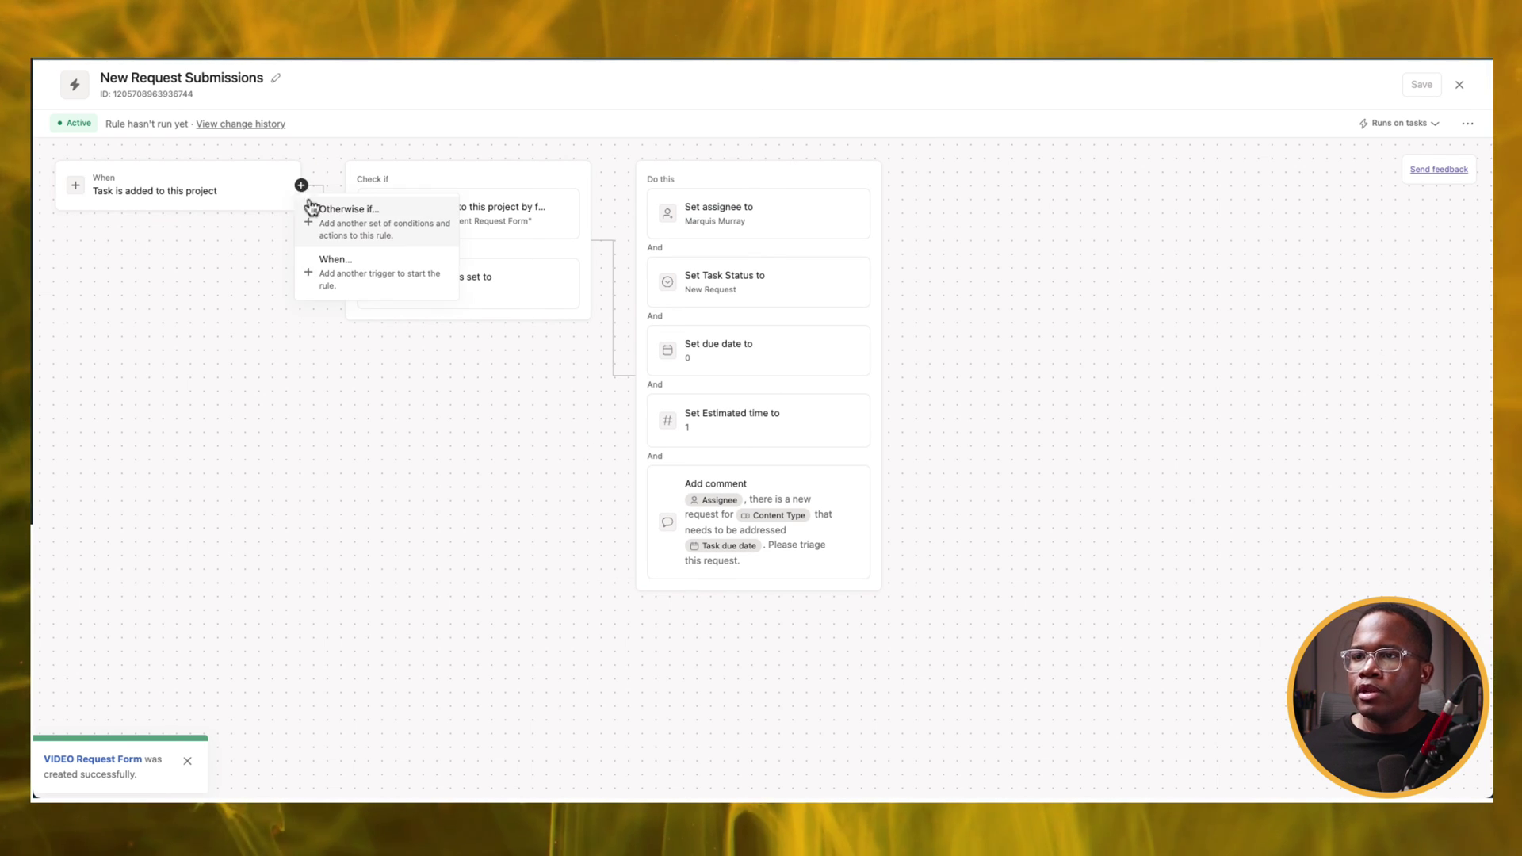
{"action": "left_click", "coordinate": [349, 210]}
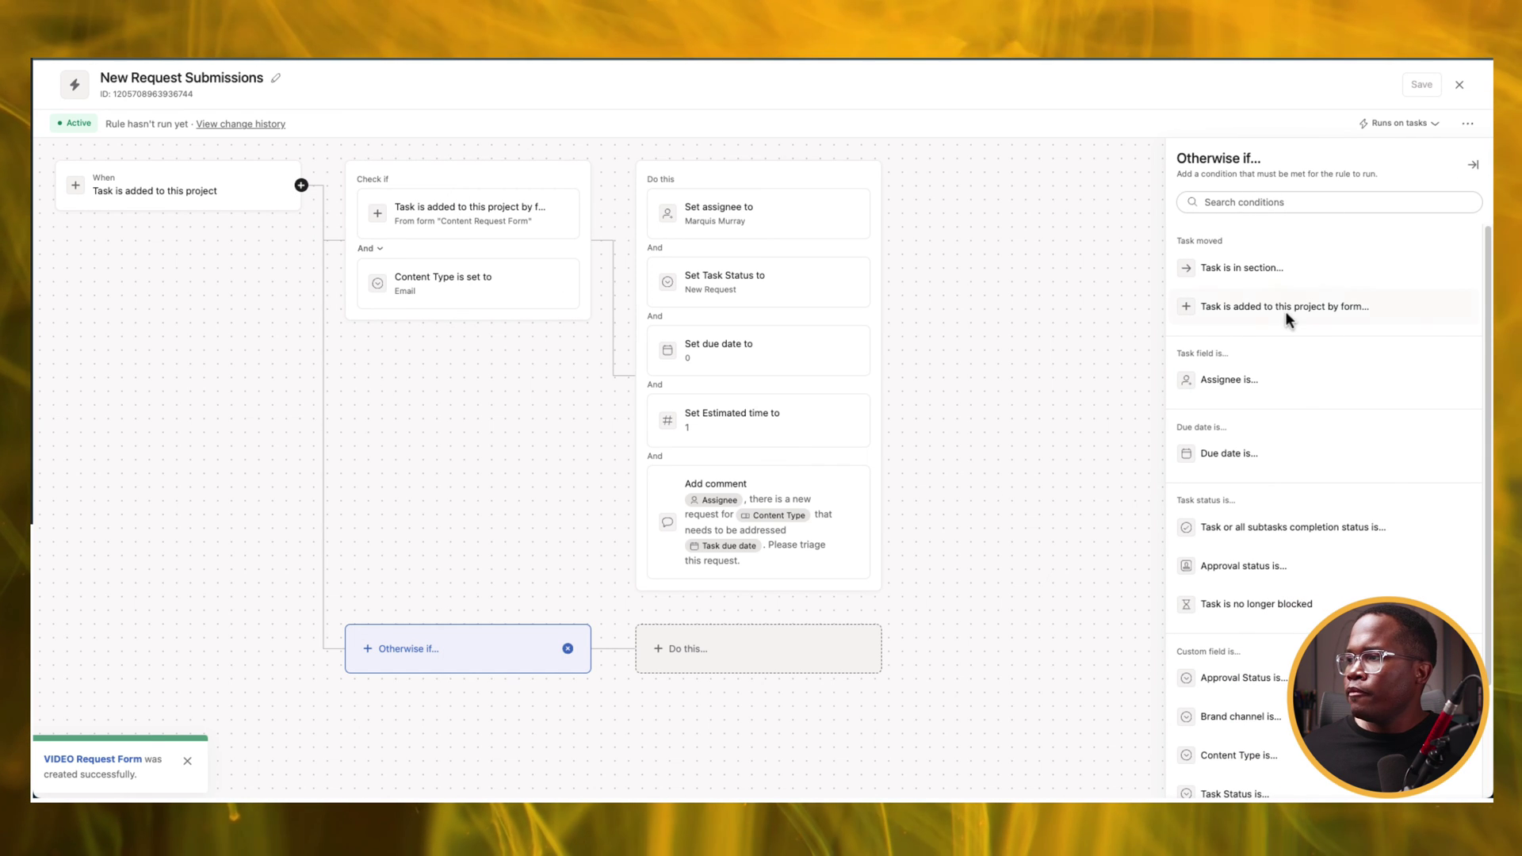
{"action": "left_click", "coordinate": [1286, 311]}
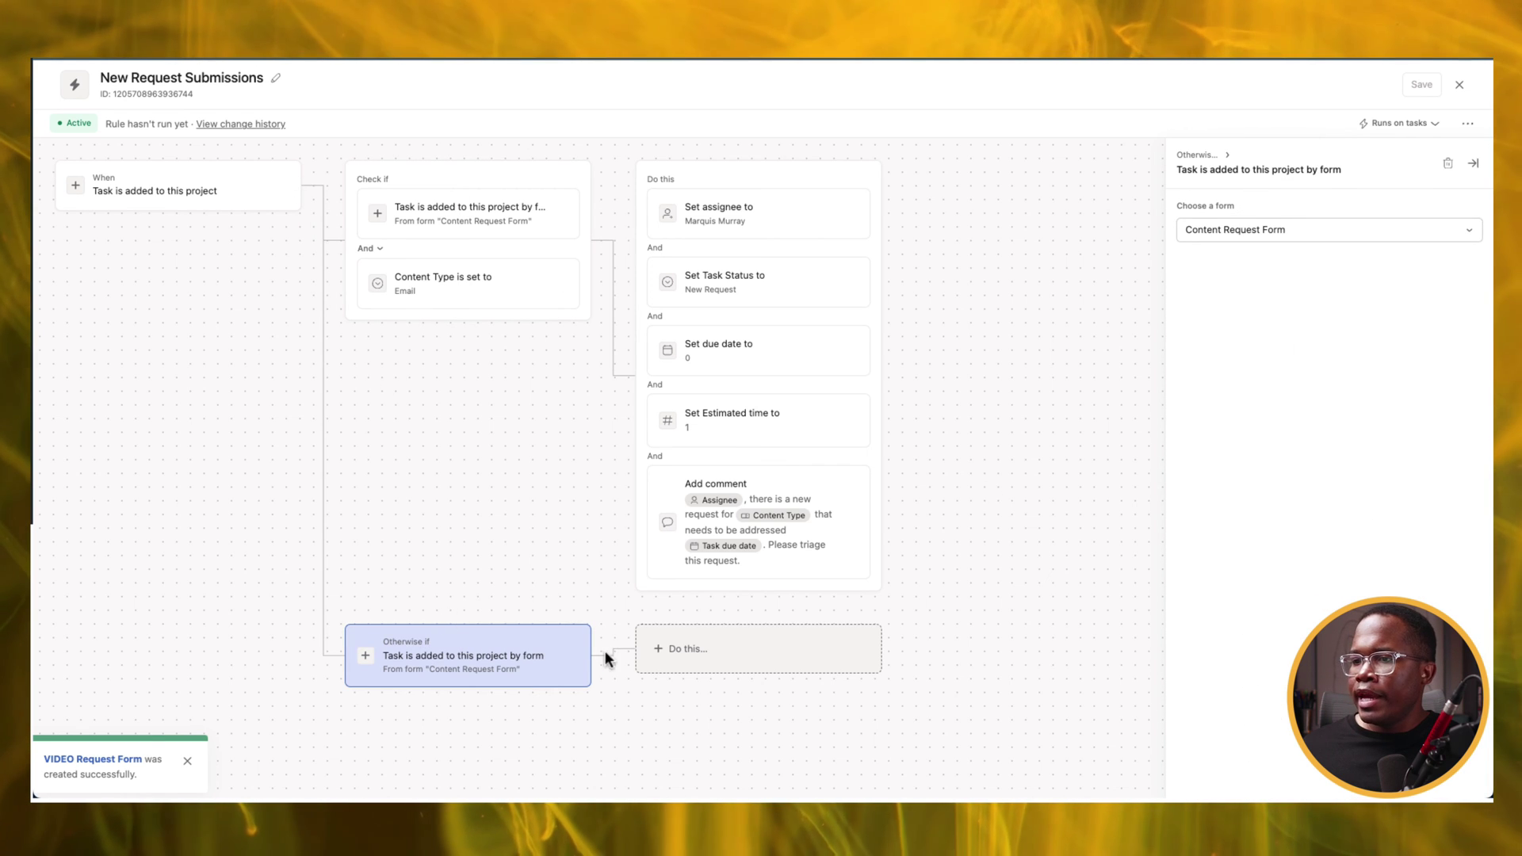
{"action": "left_click", "coordinate": [1234, 230]}
{"action": "left_click", "coordinate": [1229, 285]}
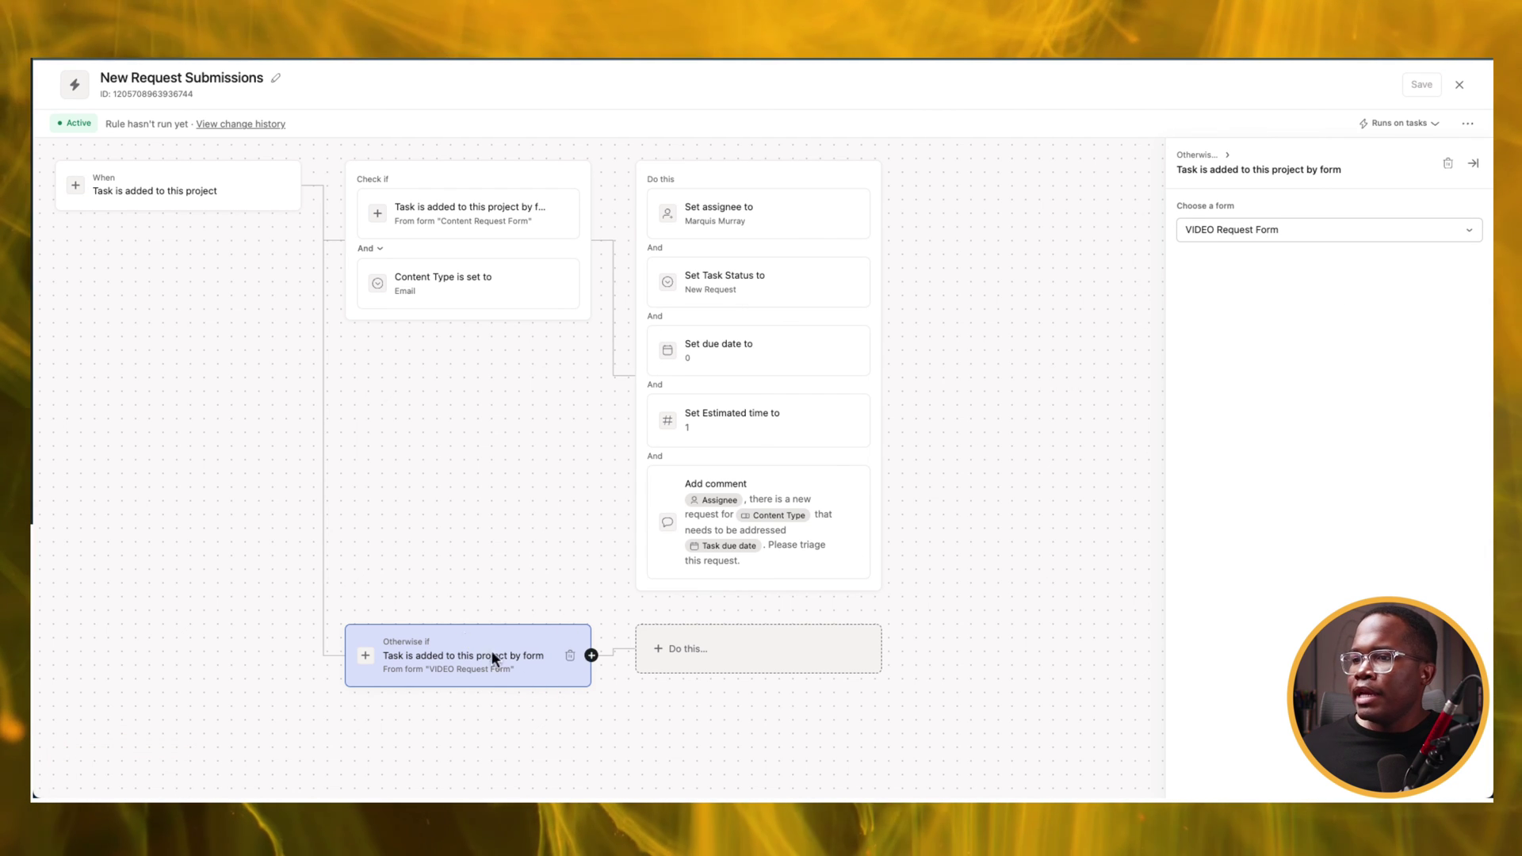
Add an And condition to that branch requiring Content Type is Video
{"action": "left_click", "coordinate": [591, 655]}
{"action": "left_click", "coordinate": [617, 695]}
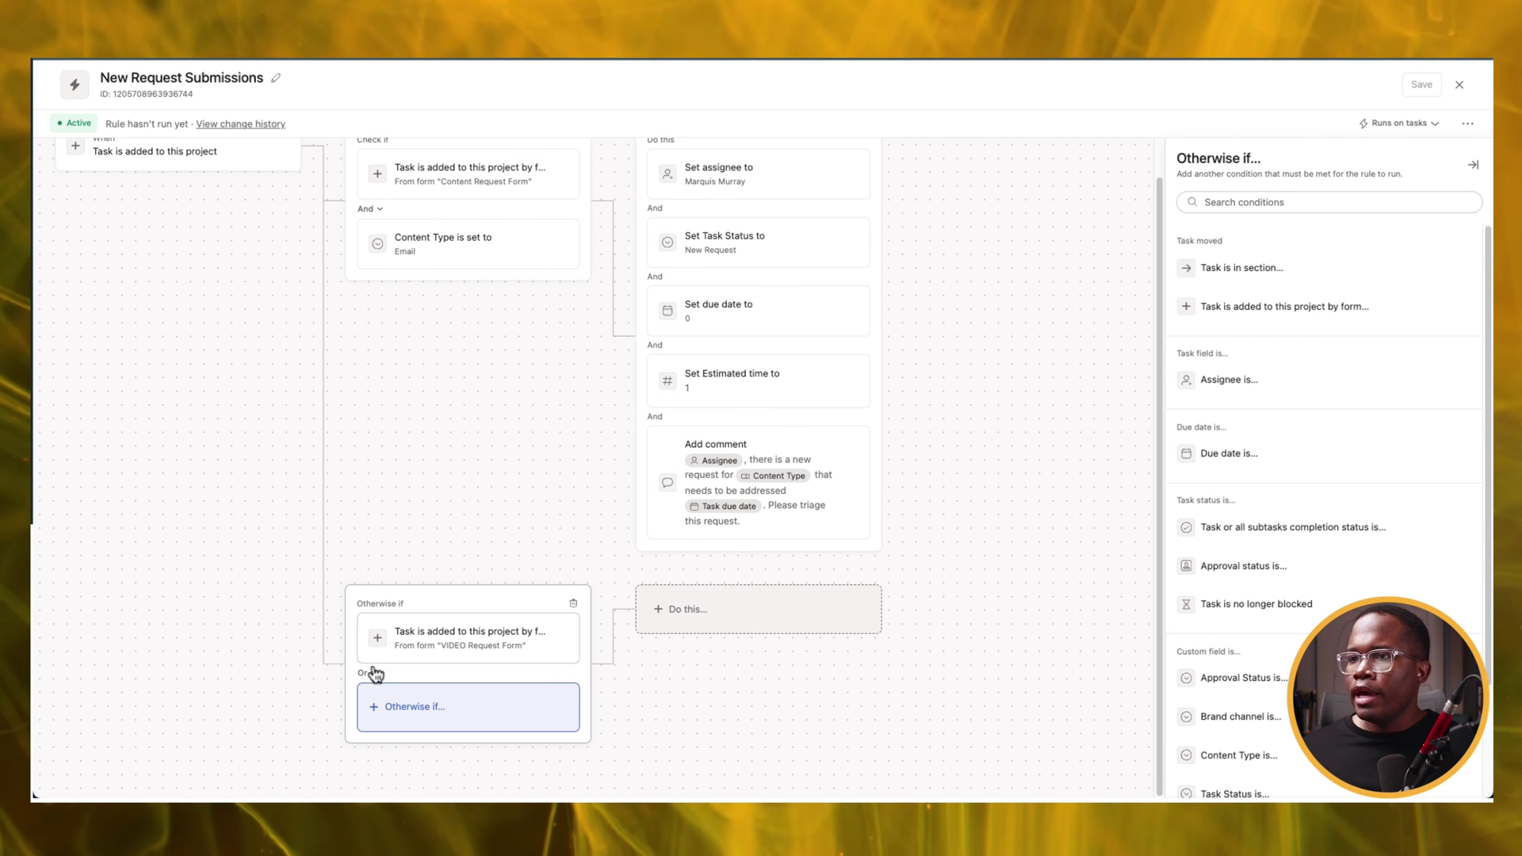
{"action": "left_click", "coordinate": [365, 673]}
{"action": "left_click", "coordinate": [388, 723]}
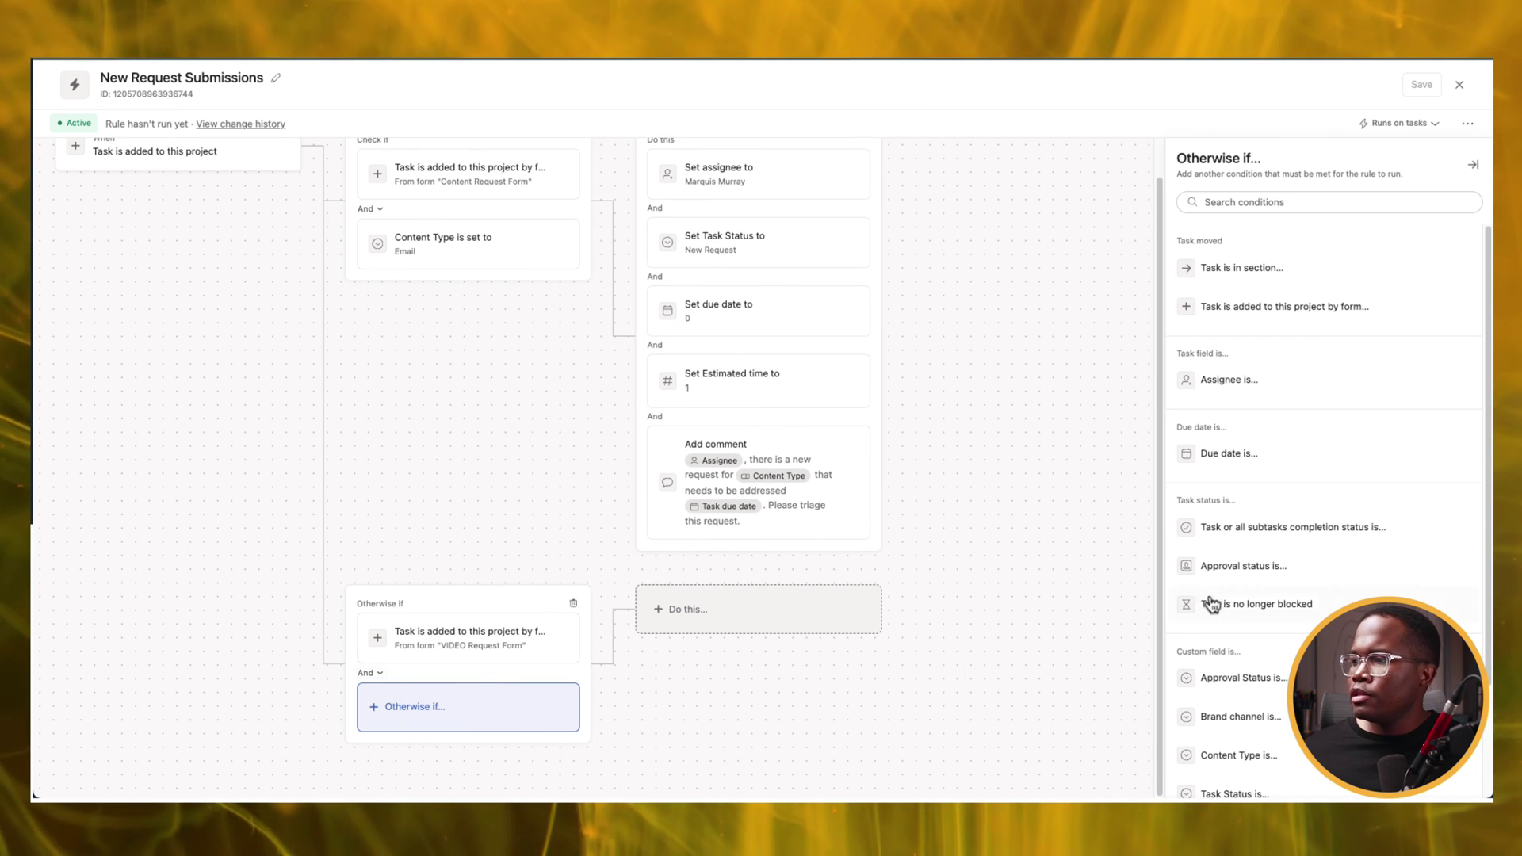
{"action": "scroll", "coordinate": [1205, 600], "scroll_direction": "down", "scroll_amount": 2}
{"action": "left_click", "coordinate": [1241, 625]}
{"action": "left_click", "coordinate": [1257, 296]}
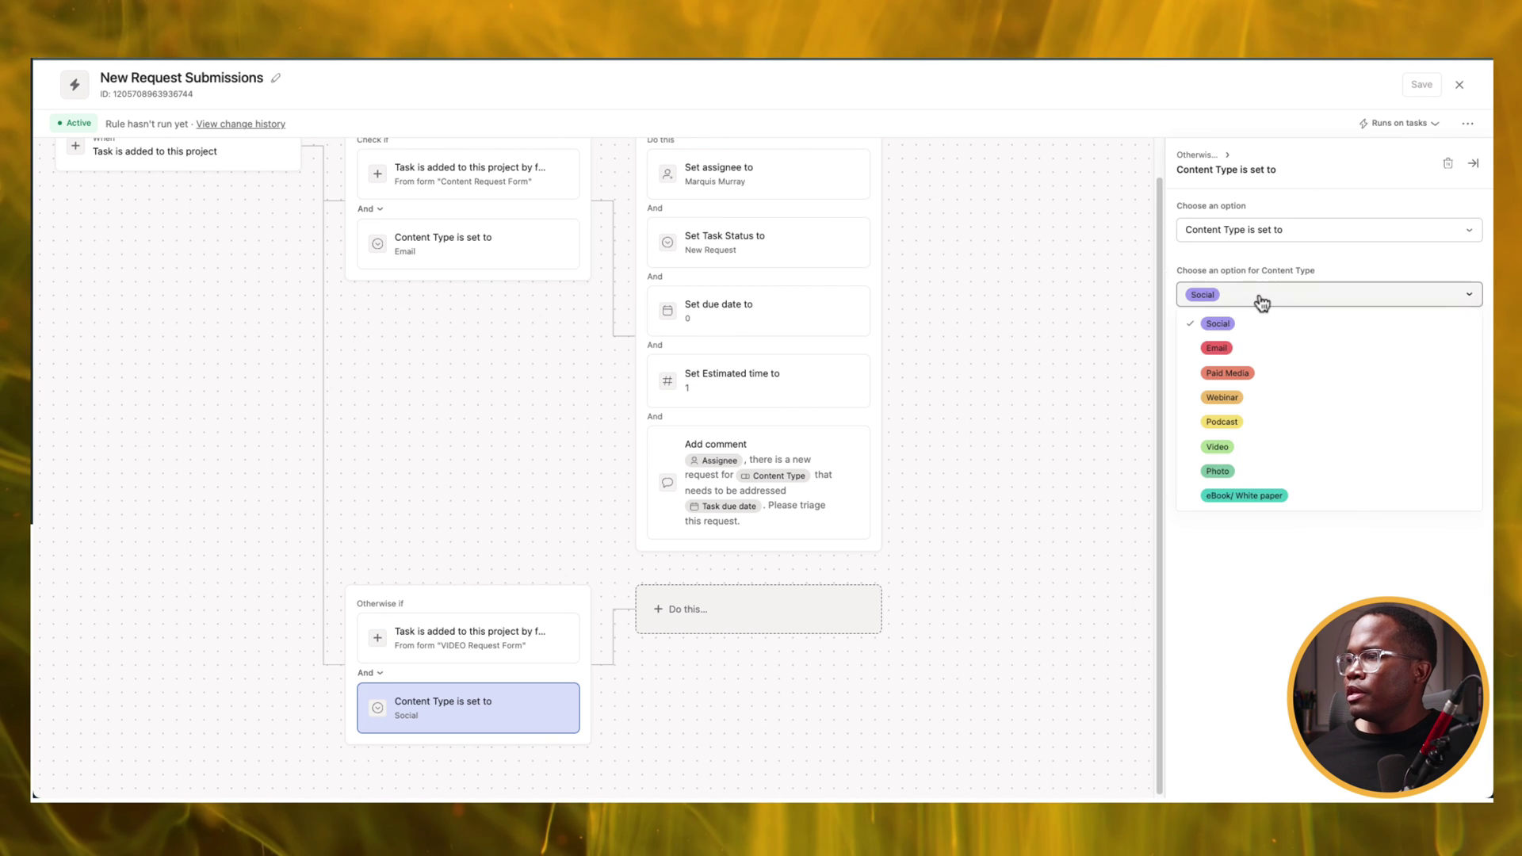
{"action": "left_click", "coordinate": [1227, 455]}
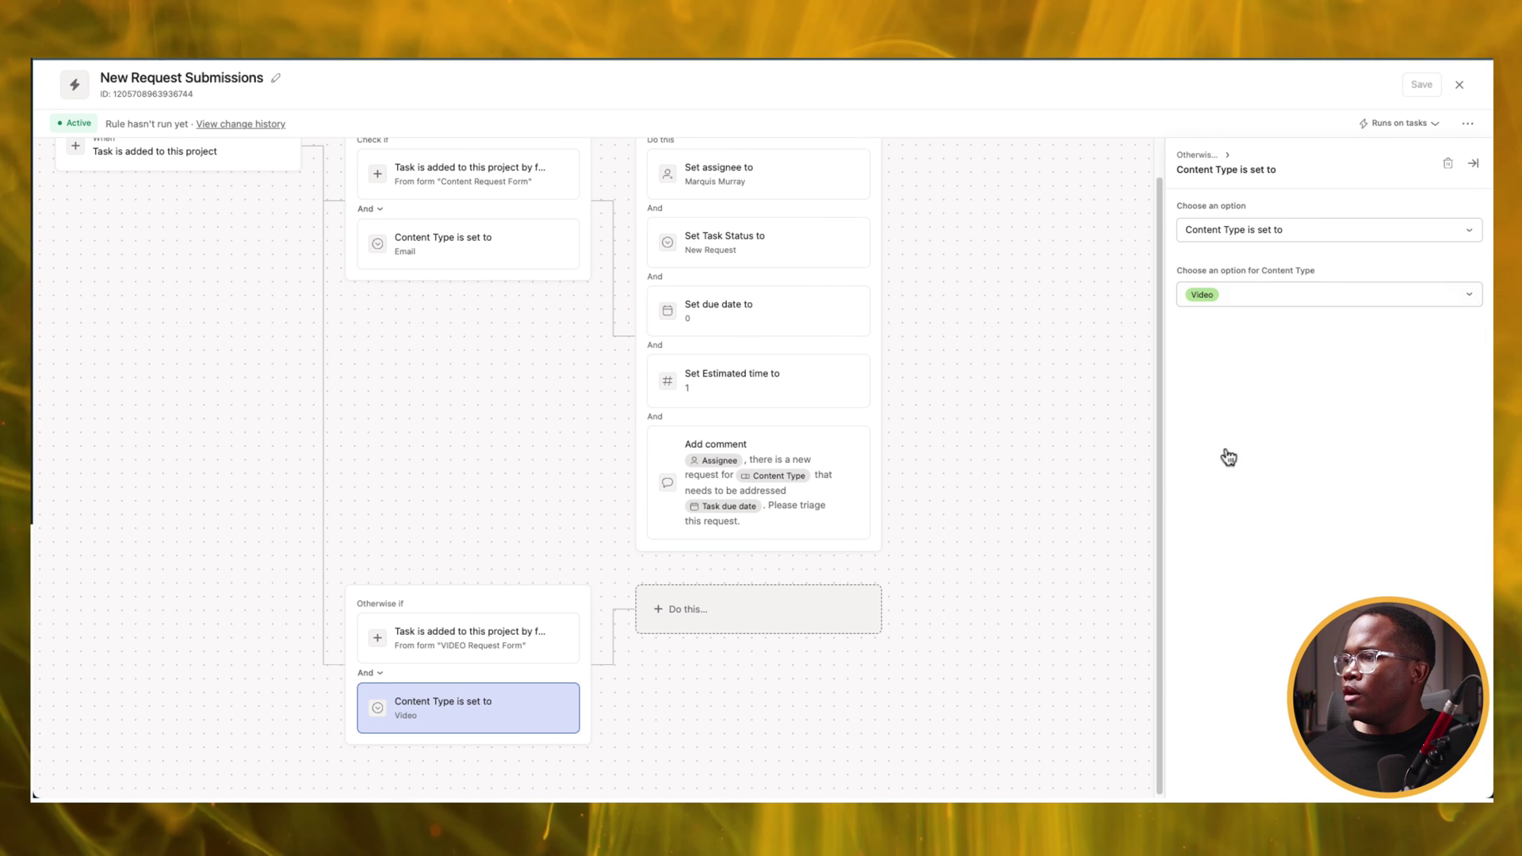
Add a Change assignee action assigning the Video branch's tasks to the other team member
{"action": "left_click", "coordinate": [704, 613]}
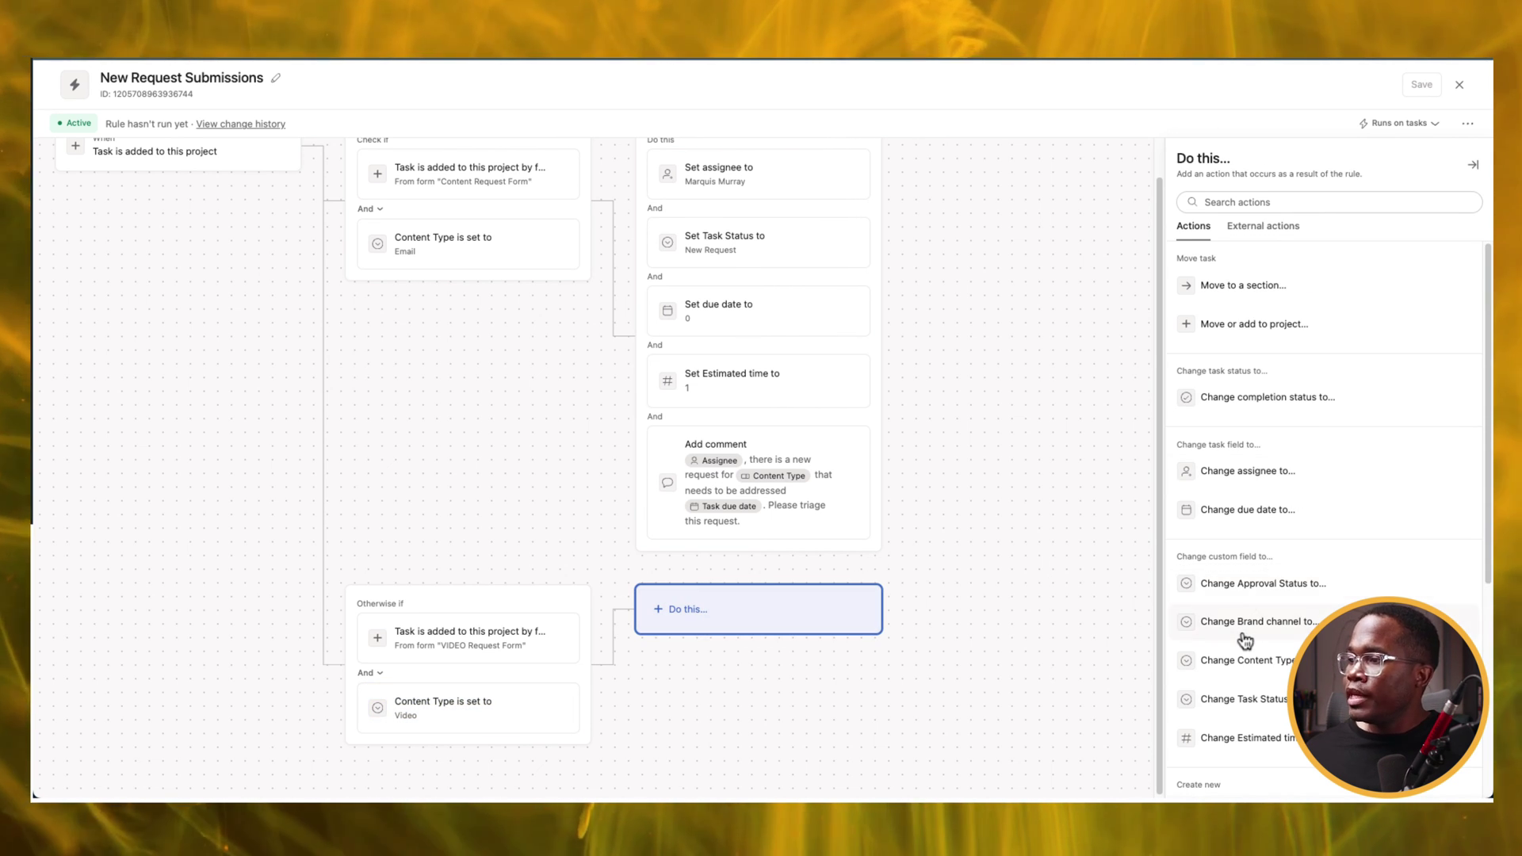
{"action": "left_click", "coordinate": [1240, 473]}
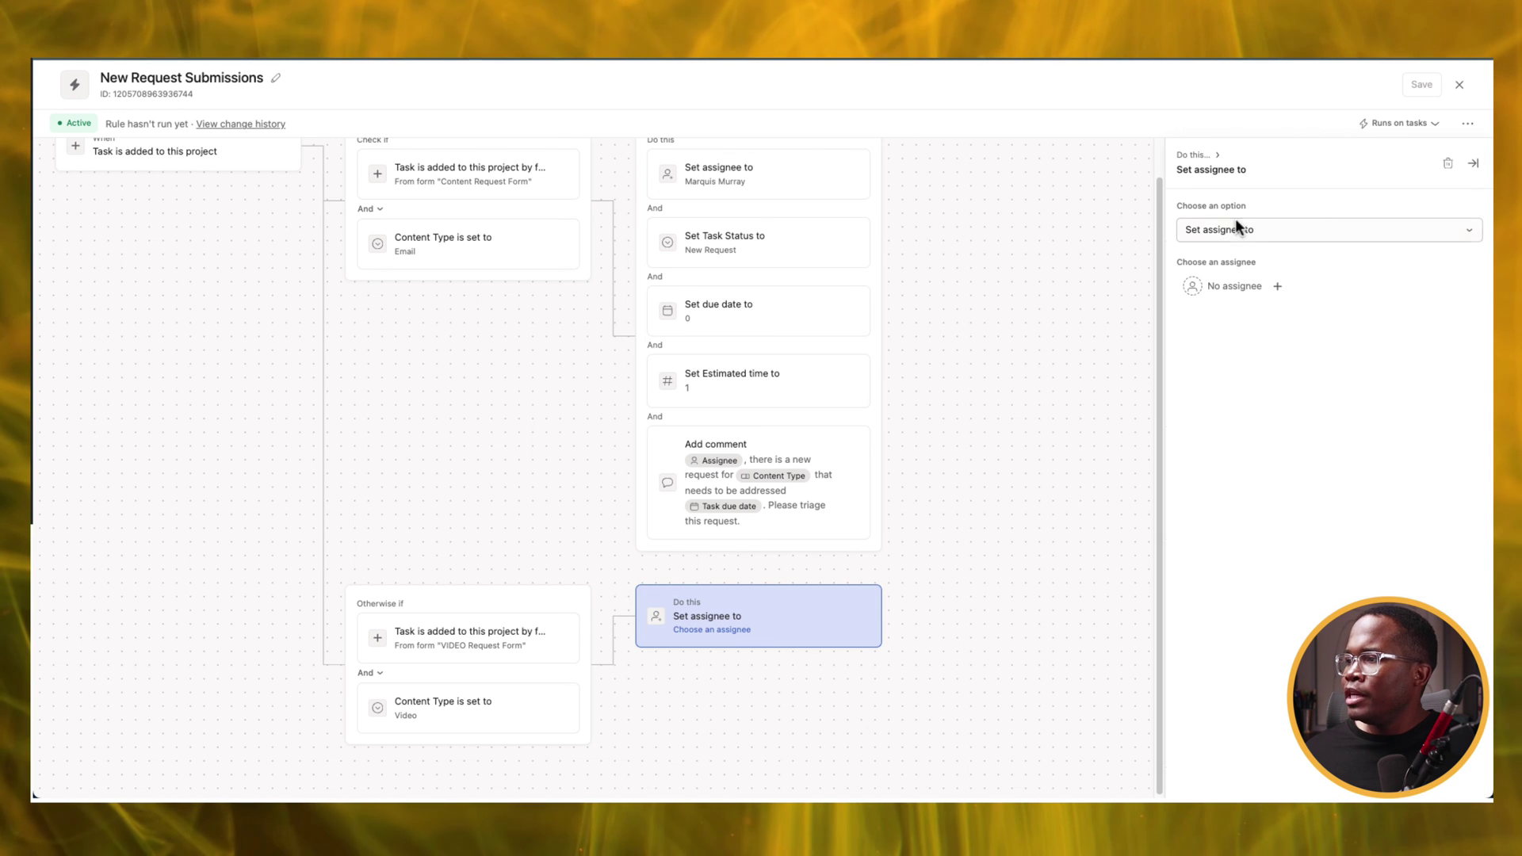
{"action": "left_click", "coordinate": [1240, 290]}
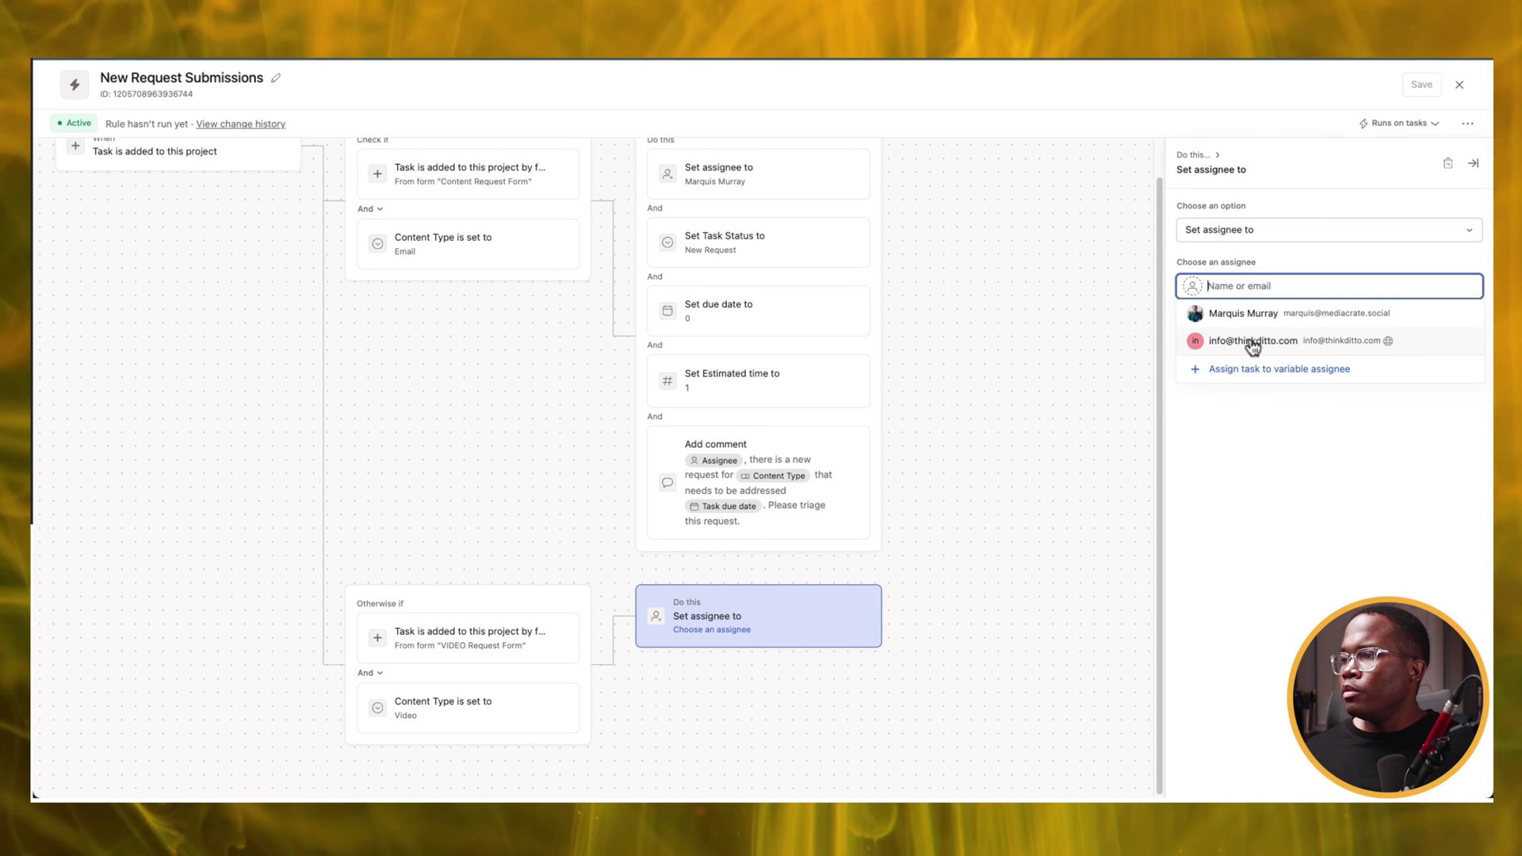
{"action": "left_click", "coordinate": [1250, 342]}
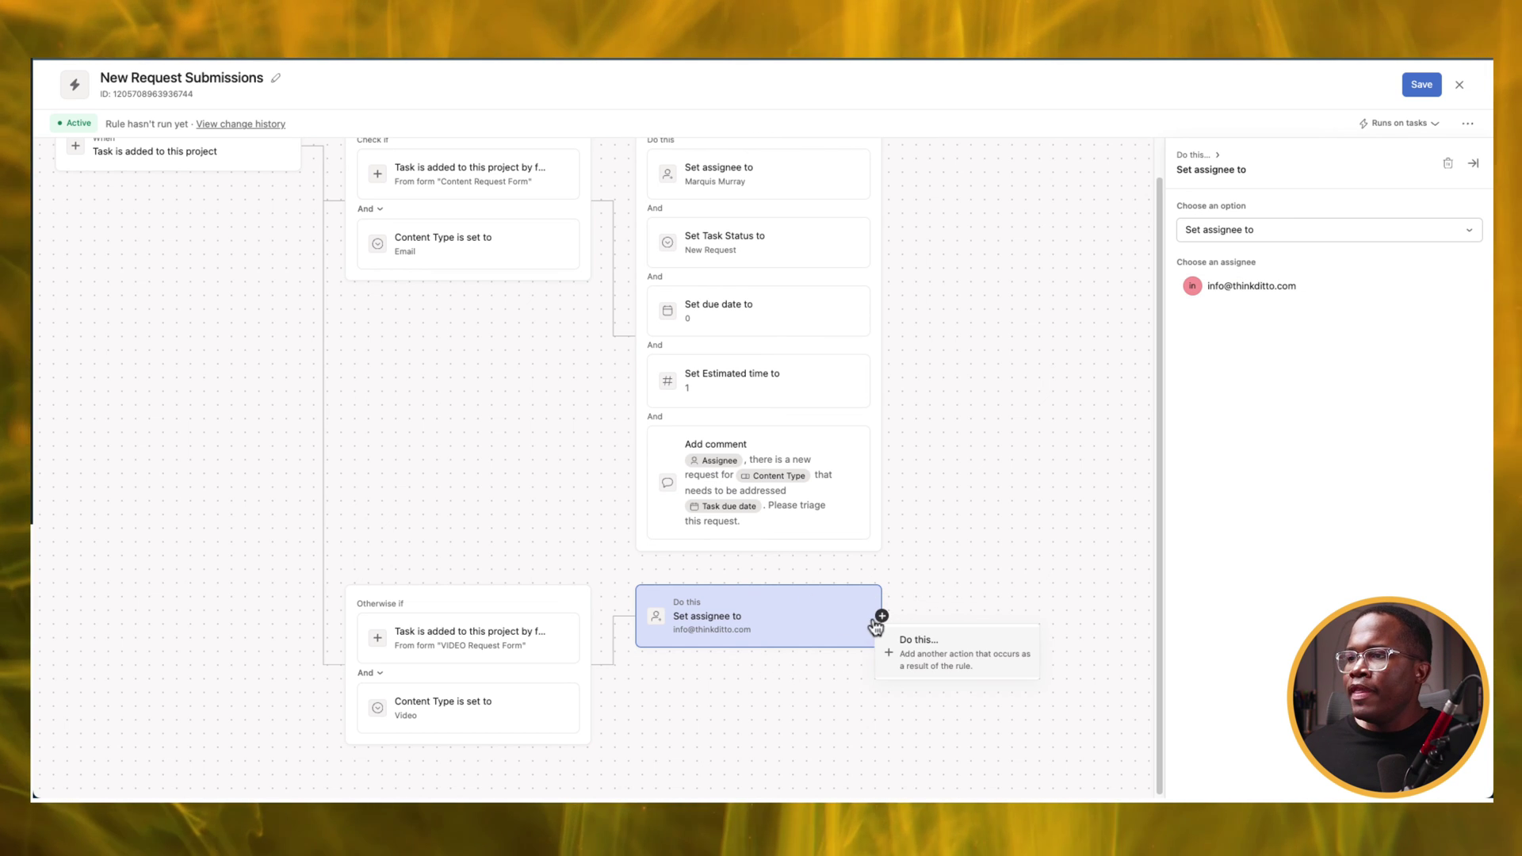
Add a Change Estimated time action with a value of 6
{"action": "left_click", "coordinate": [910, 644]}
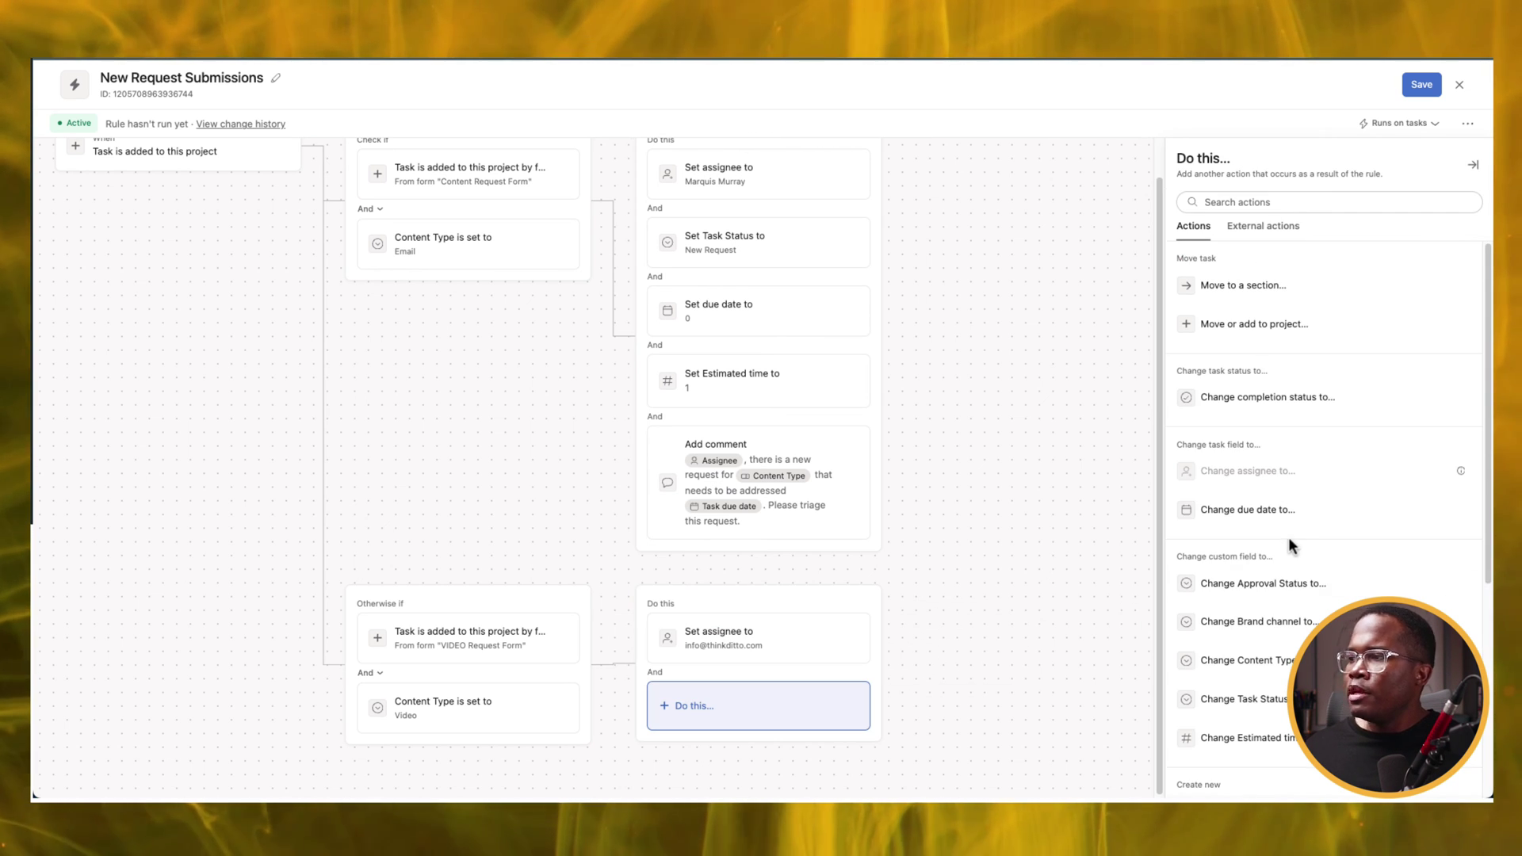
{"action": "scroll", "coordinate": [1276, 595], "scroll_direction": "down", "scroll_amount": 3}
{"action": "left_click", "coordinate": [1266, 652]}
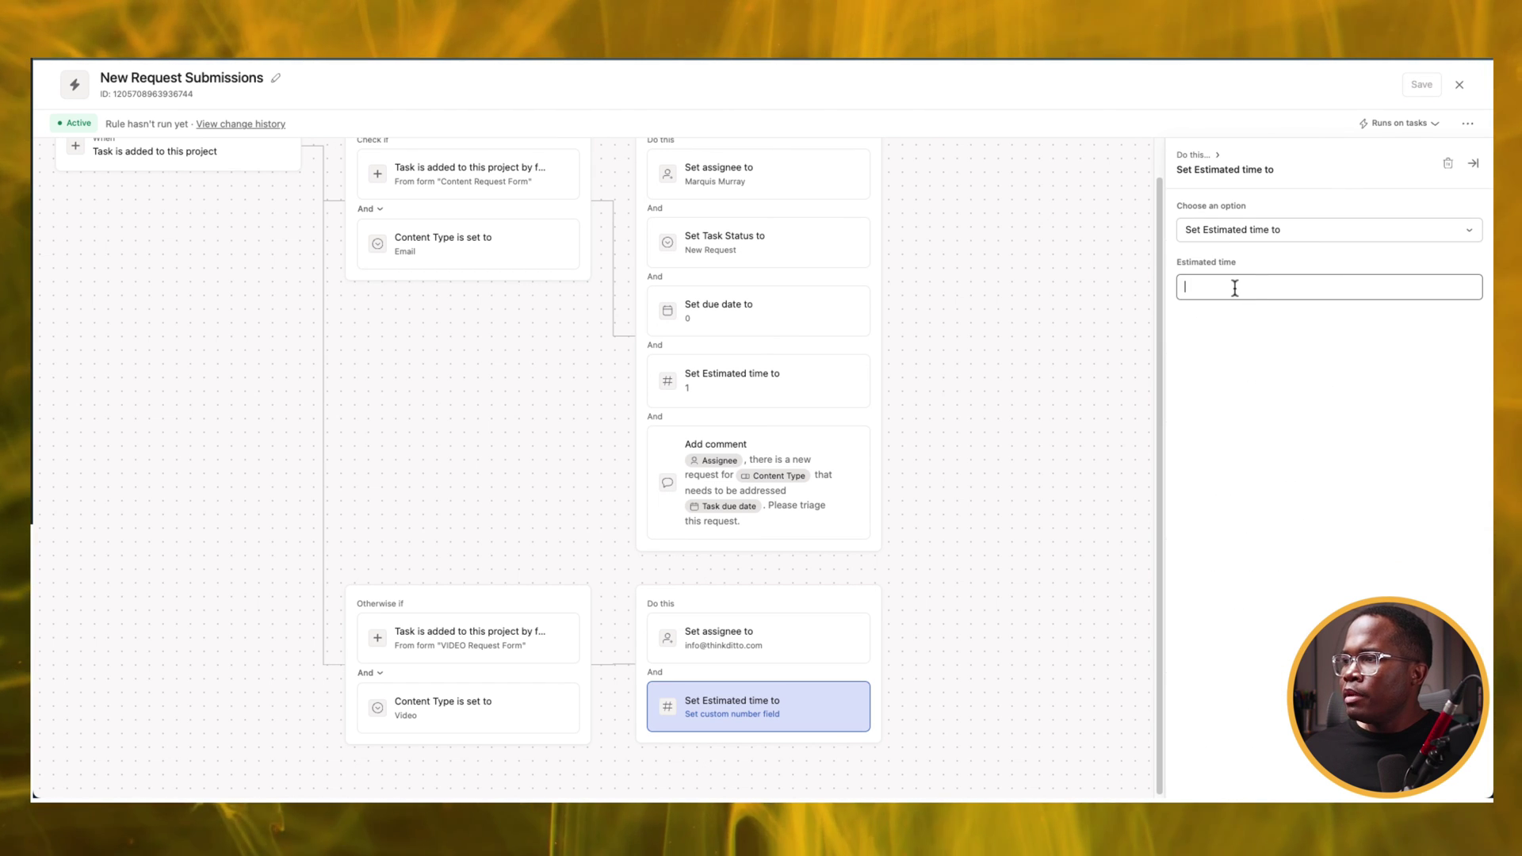
{"action": "type", "text": "6"}
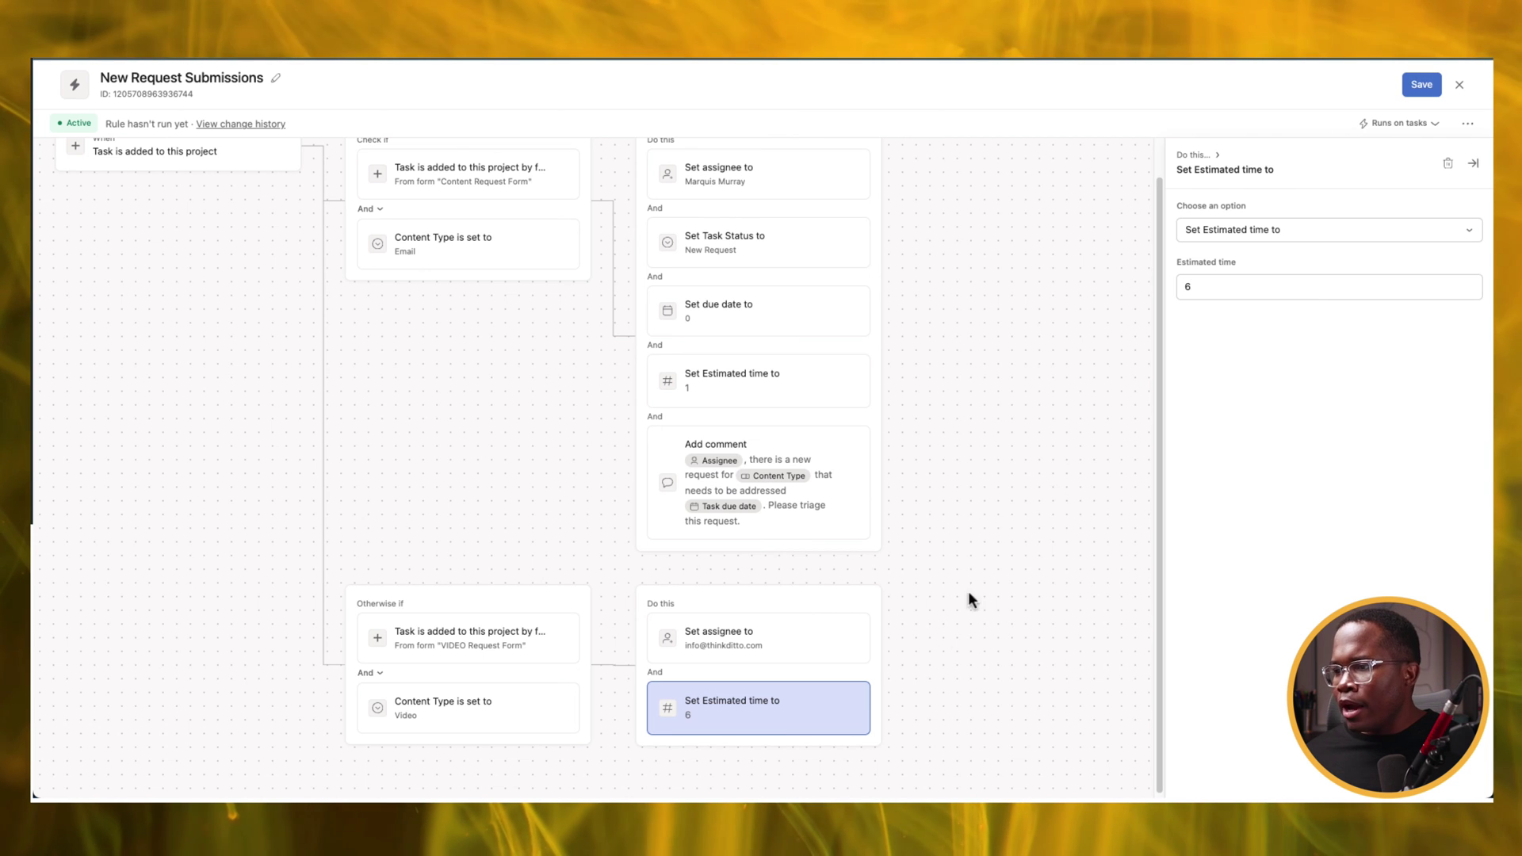
{"action": "left_click", "coordinate": [882, 667]}
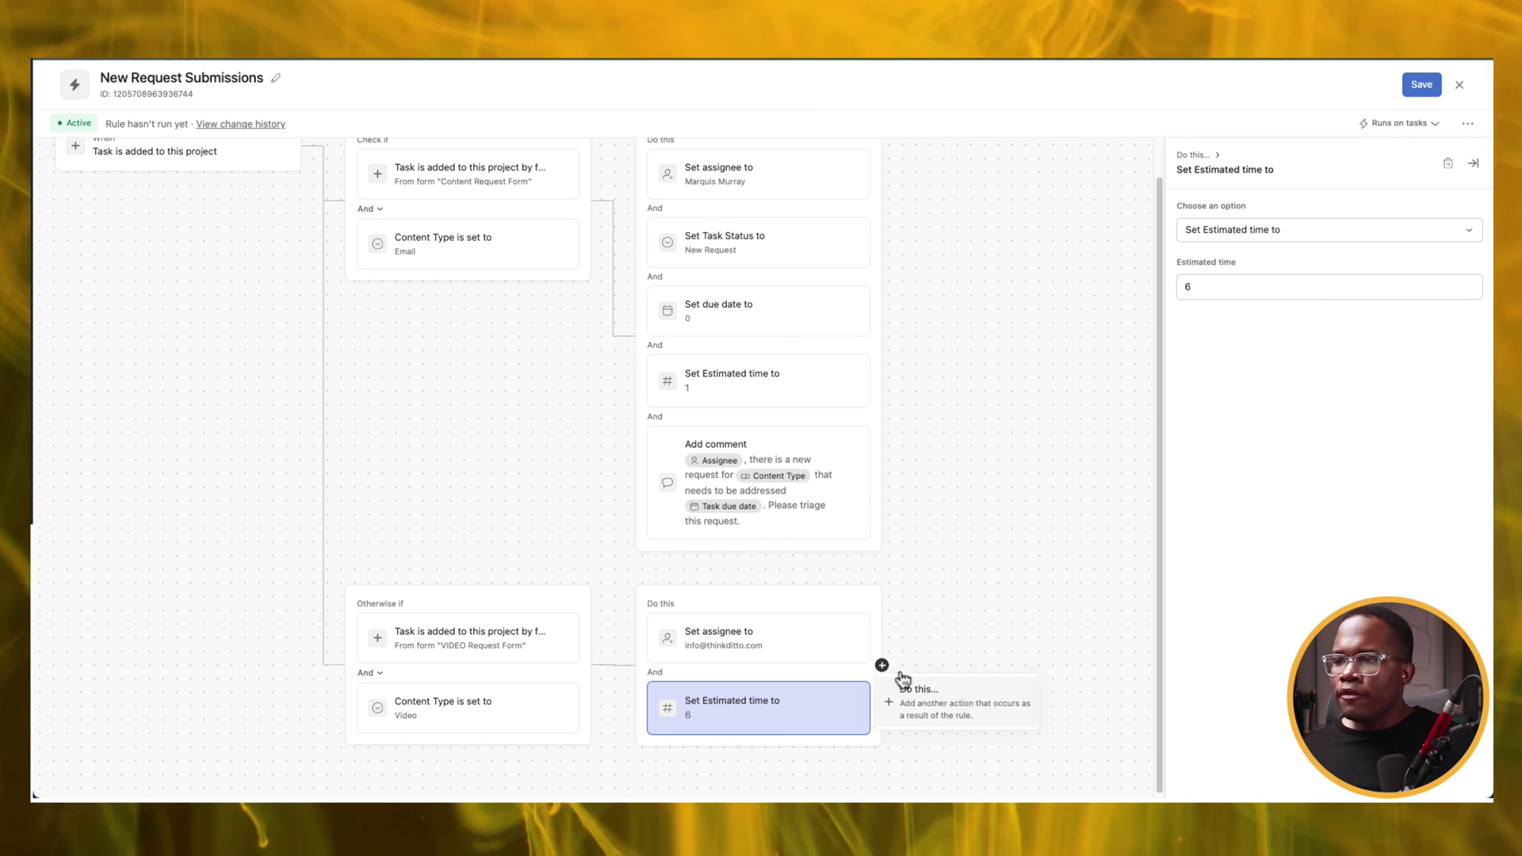
Add a Move or add to project action targeting [Marketing] Requests & Approvals, section To Be Reviewed
{"action": "left_click", "coordinate": [919, 710]}
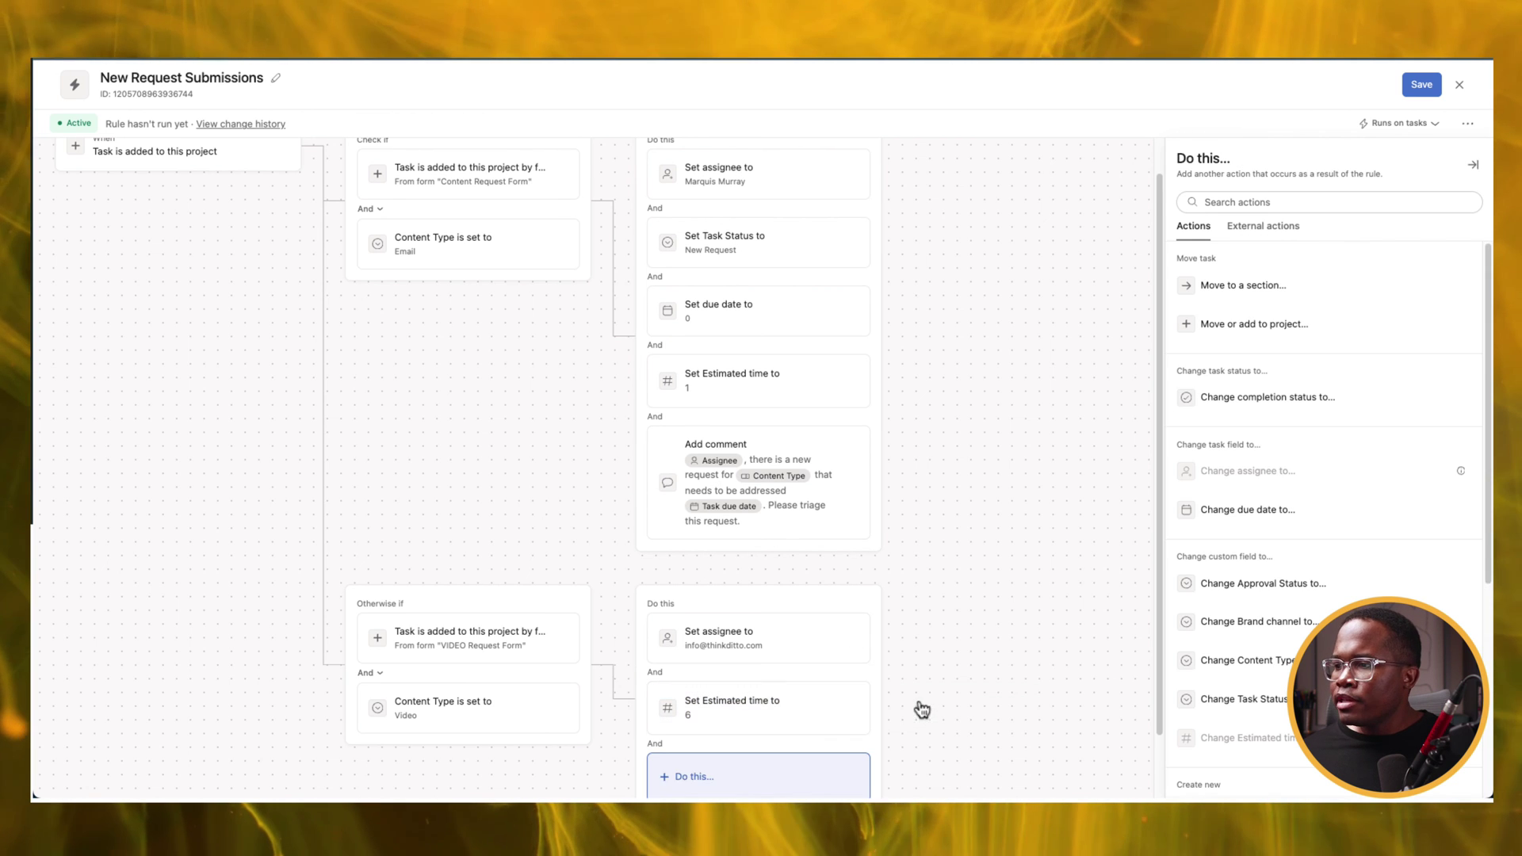
{"action": "left_click", "coordinate": [1210, 326]}
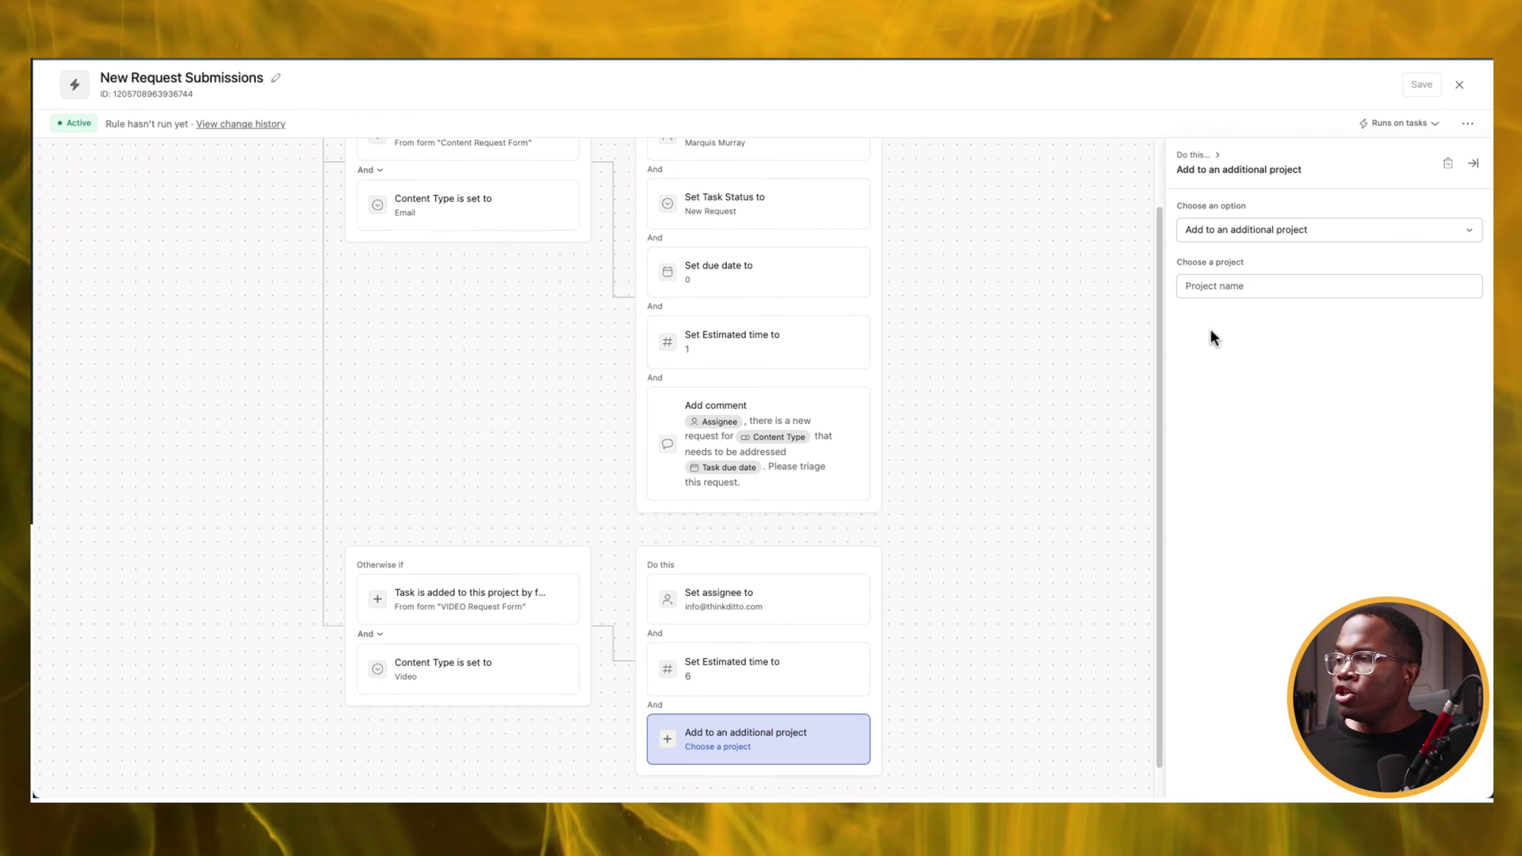
{"action": "left_click", "coordinate": [1253, 290]}
{"action": "type", "text": "vido"}
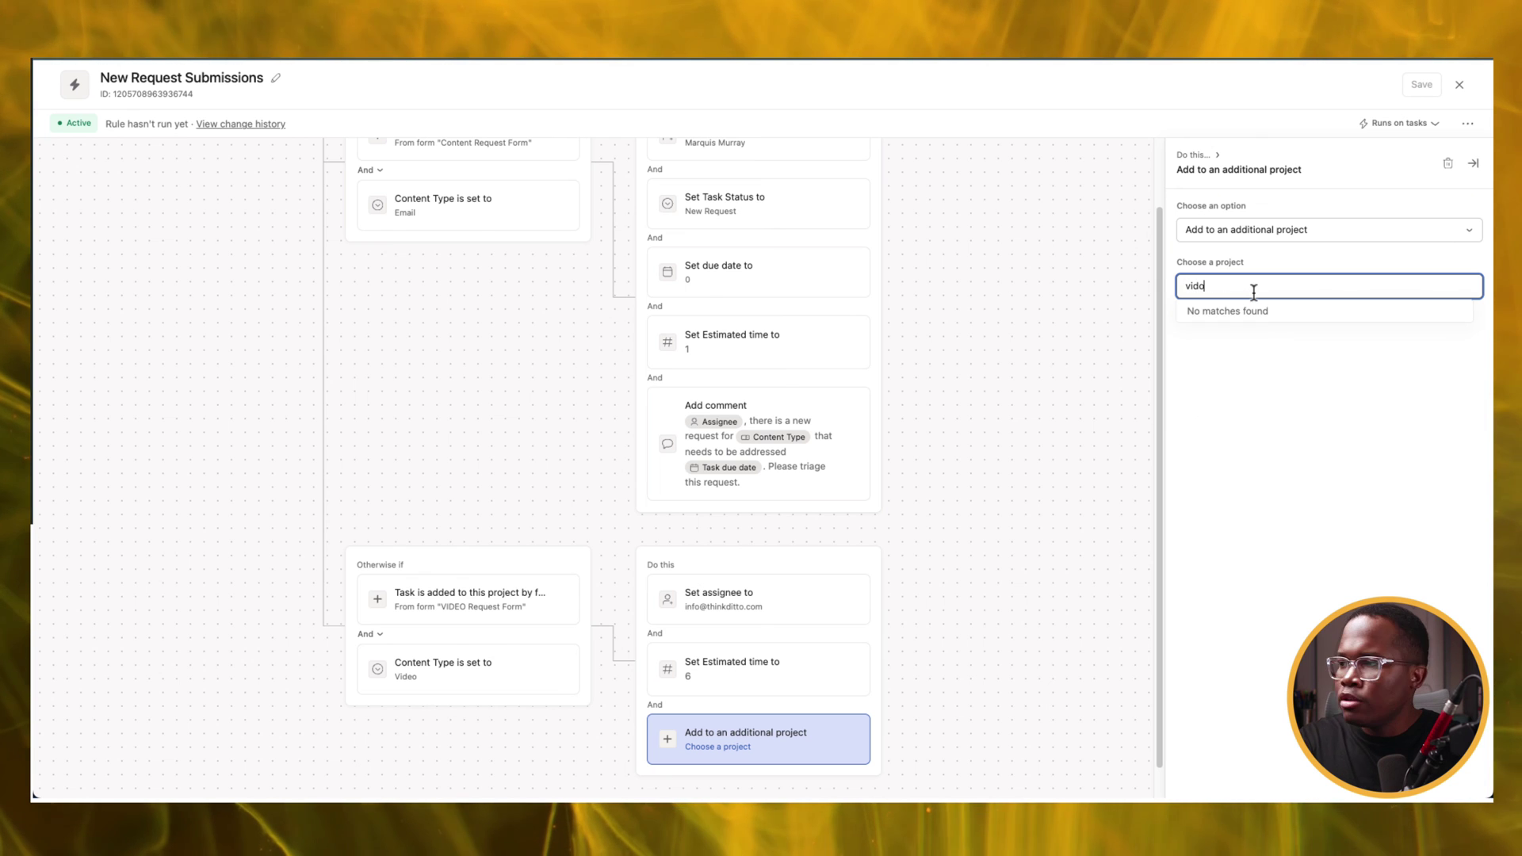
{"action": "key", "text": "BackSpace"}
{"action": "key", "text": "BackSpace"}
{"action": "key", "text": "BackSpace"}
{"action": "key", "text": "BackSpace"}
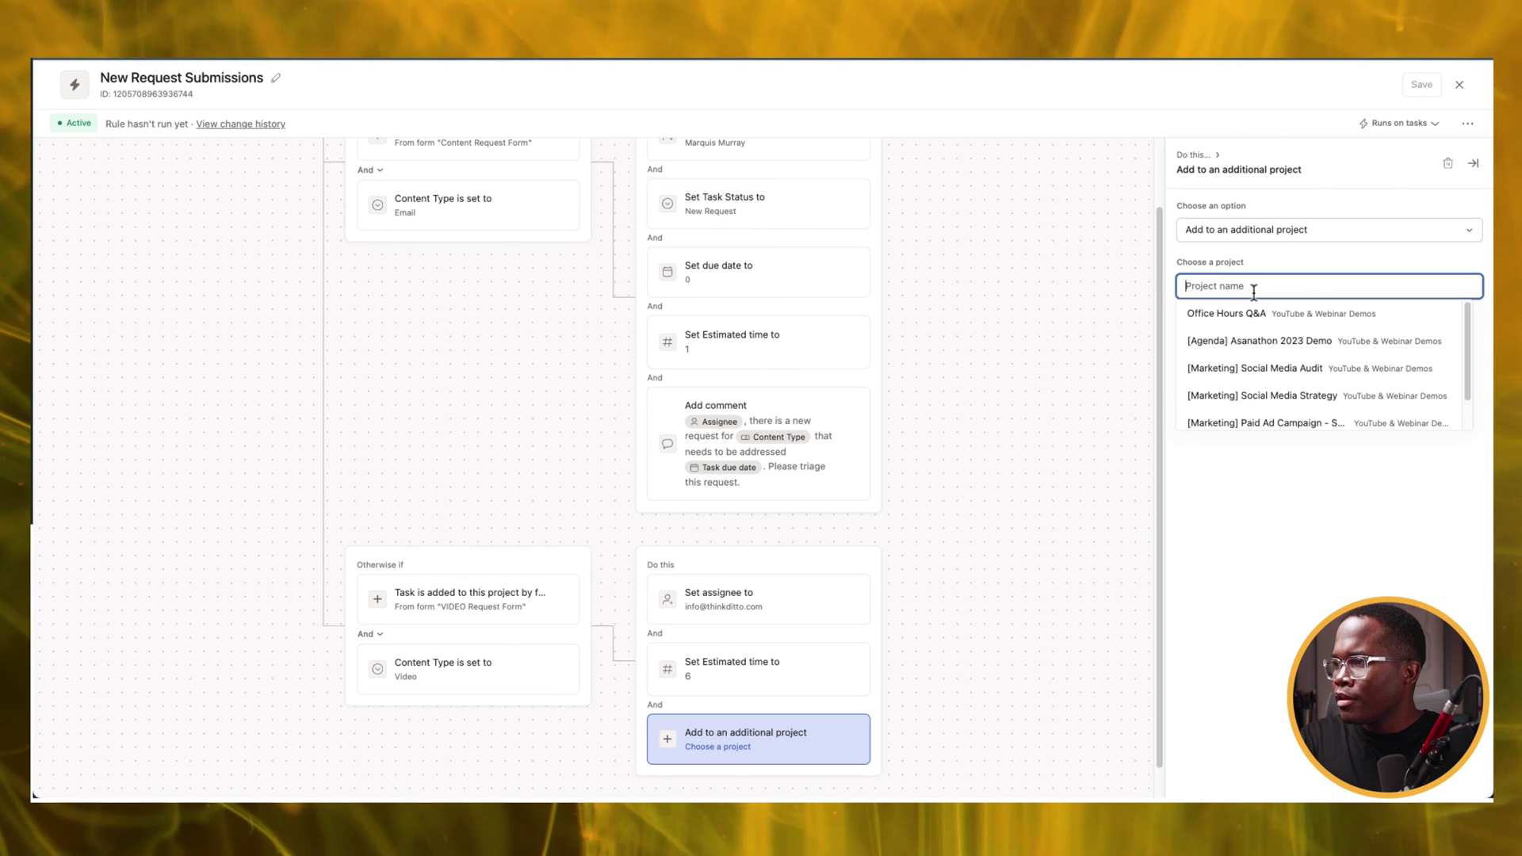
{"action": "type", "text": "app"}
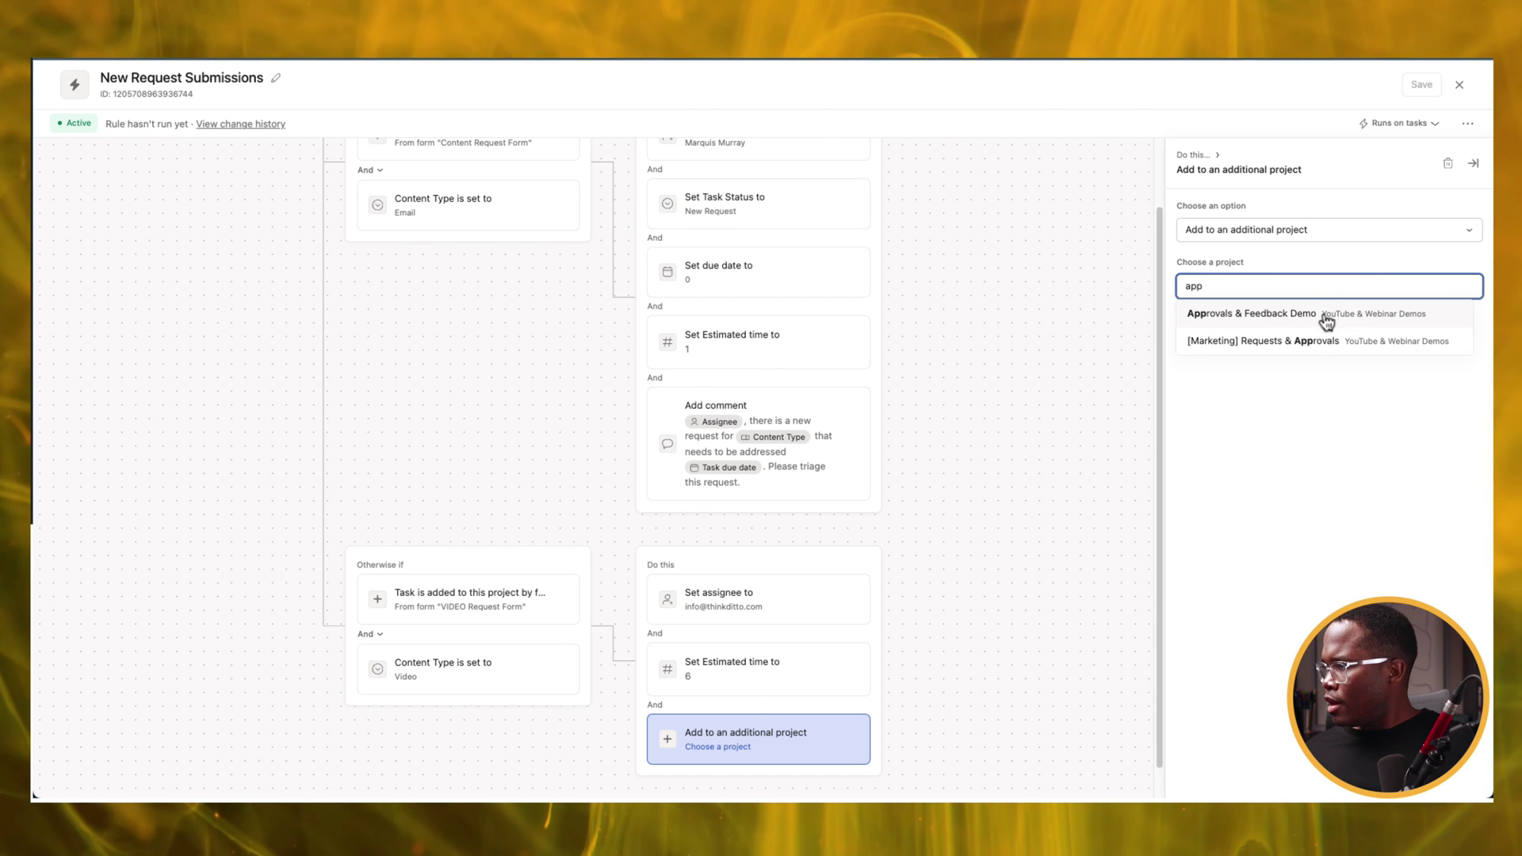
{"action": "left_click", "coordinate": [1318, 342]}
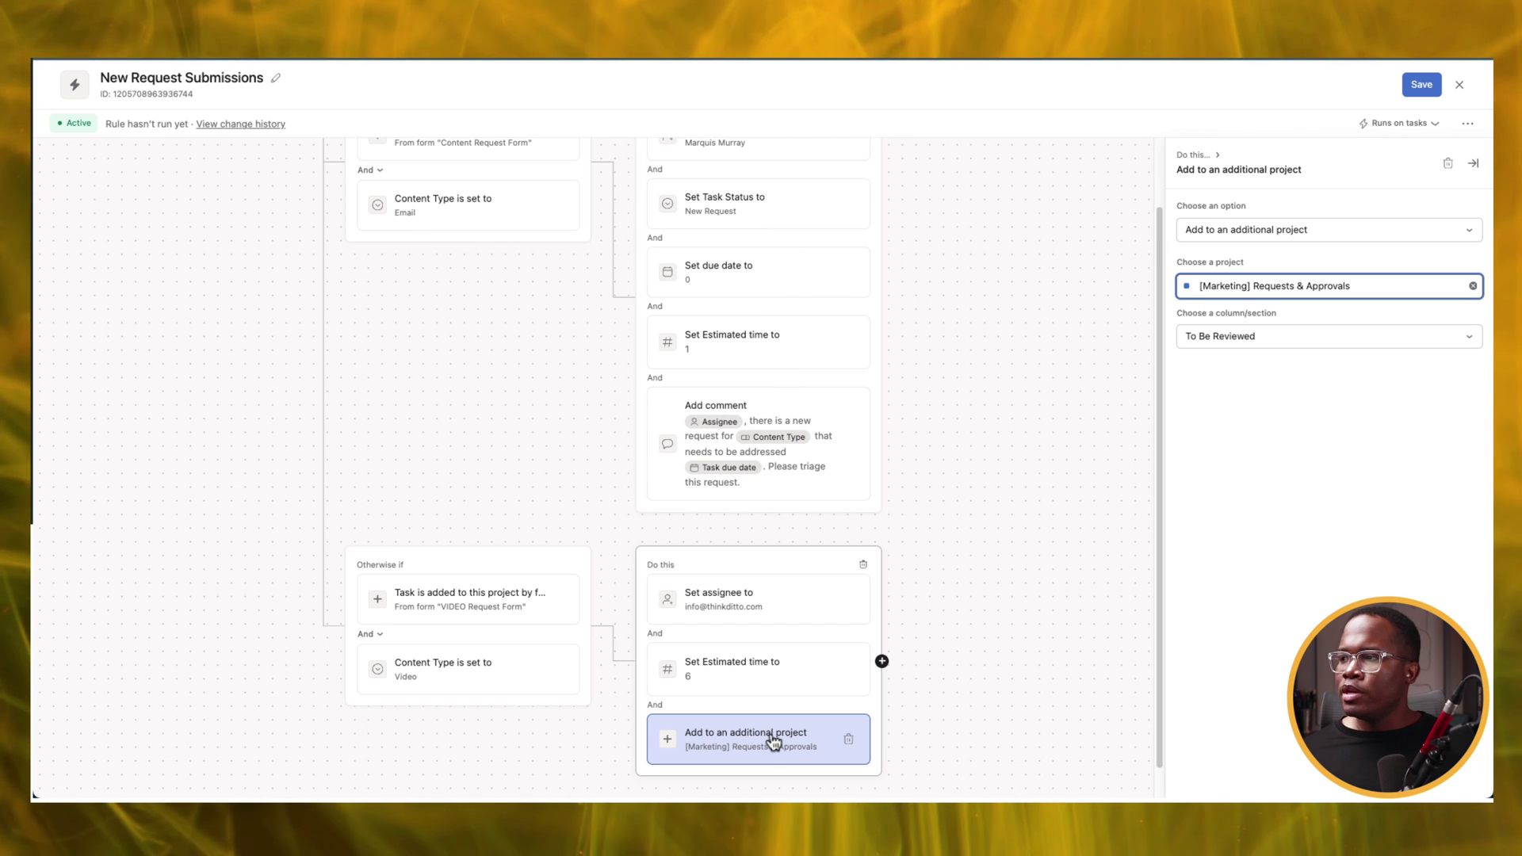
{"action": "left_click", "coordinate": [1297, 338]}
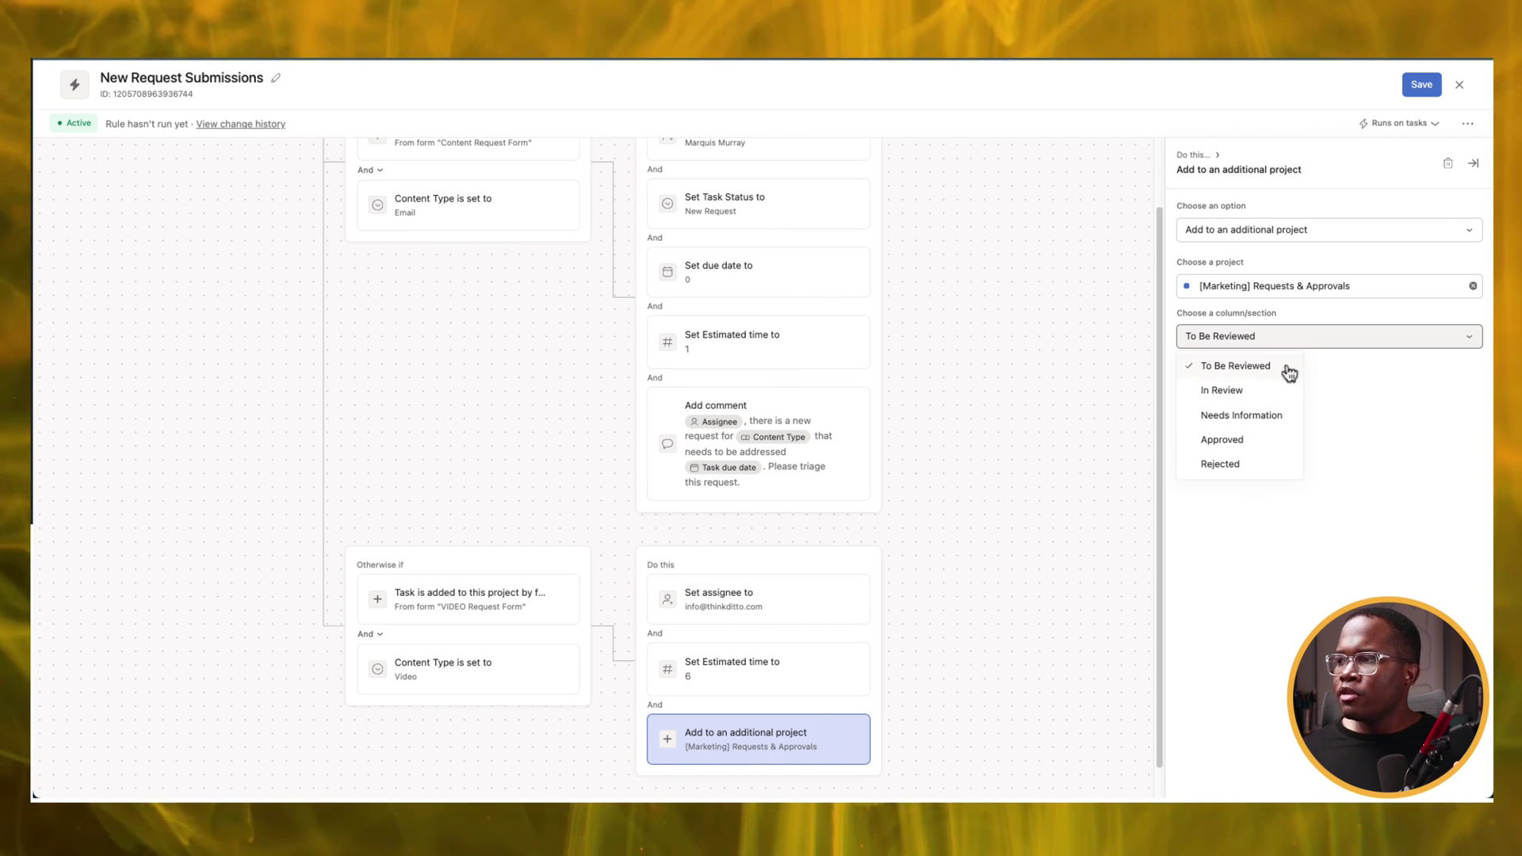
{"action": "left_click", "coordinate": [1348, 375]}
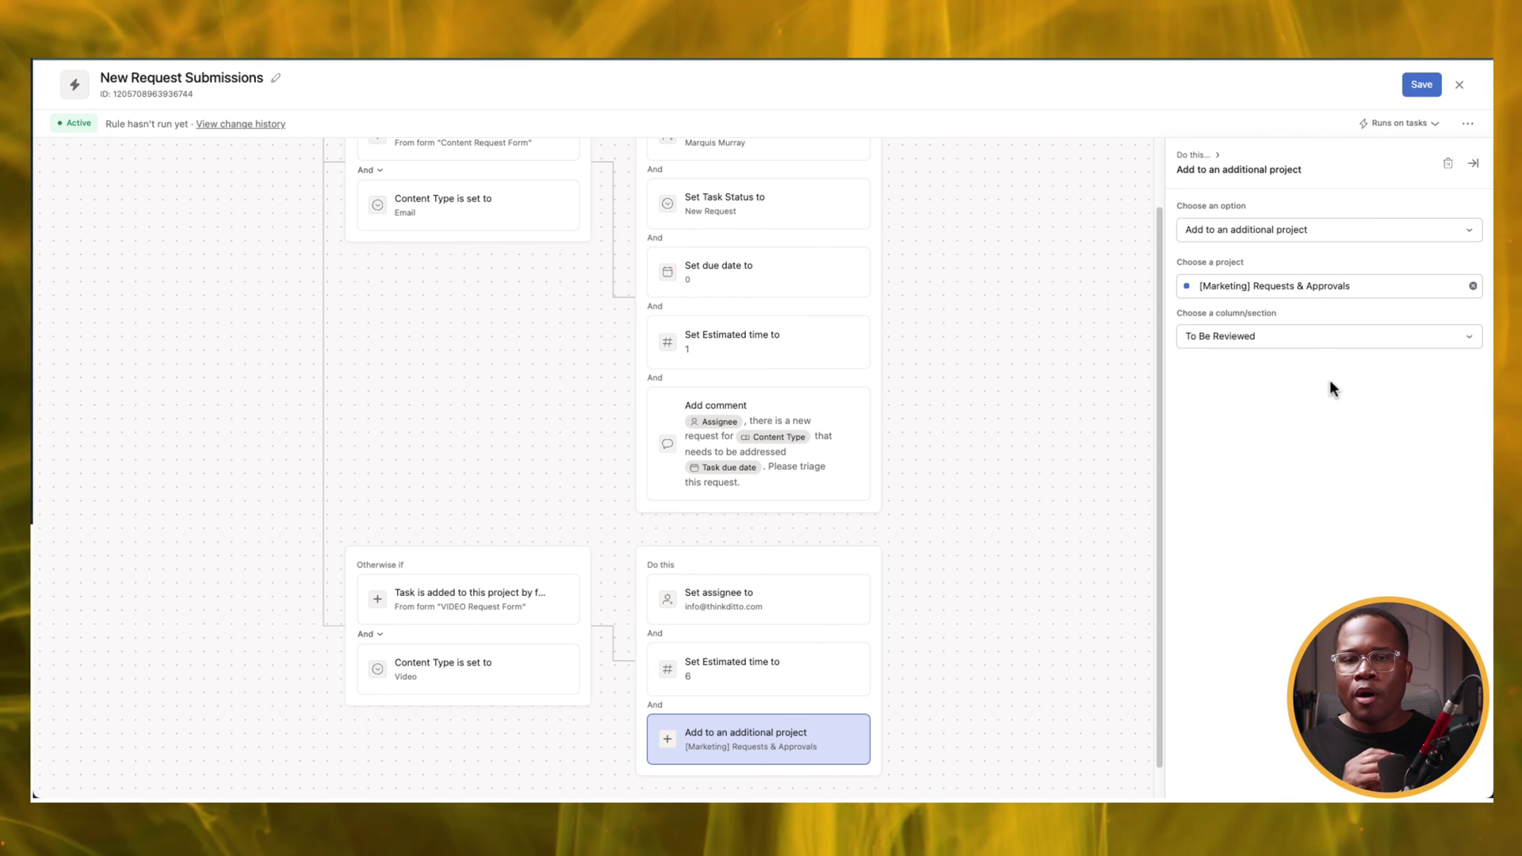
{"action": "scroll", "coordinate": [388, 388], "scroll_direction": "up", "scroll_amount": 2}
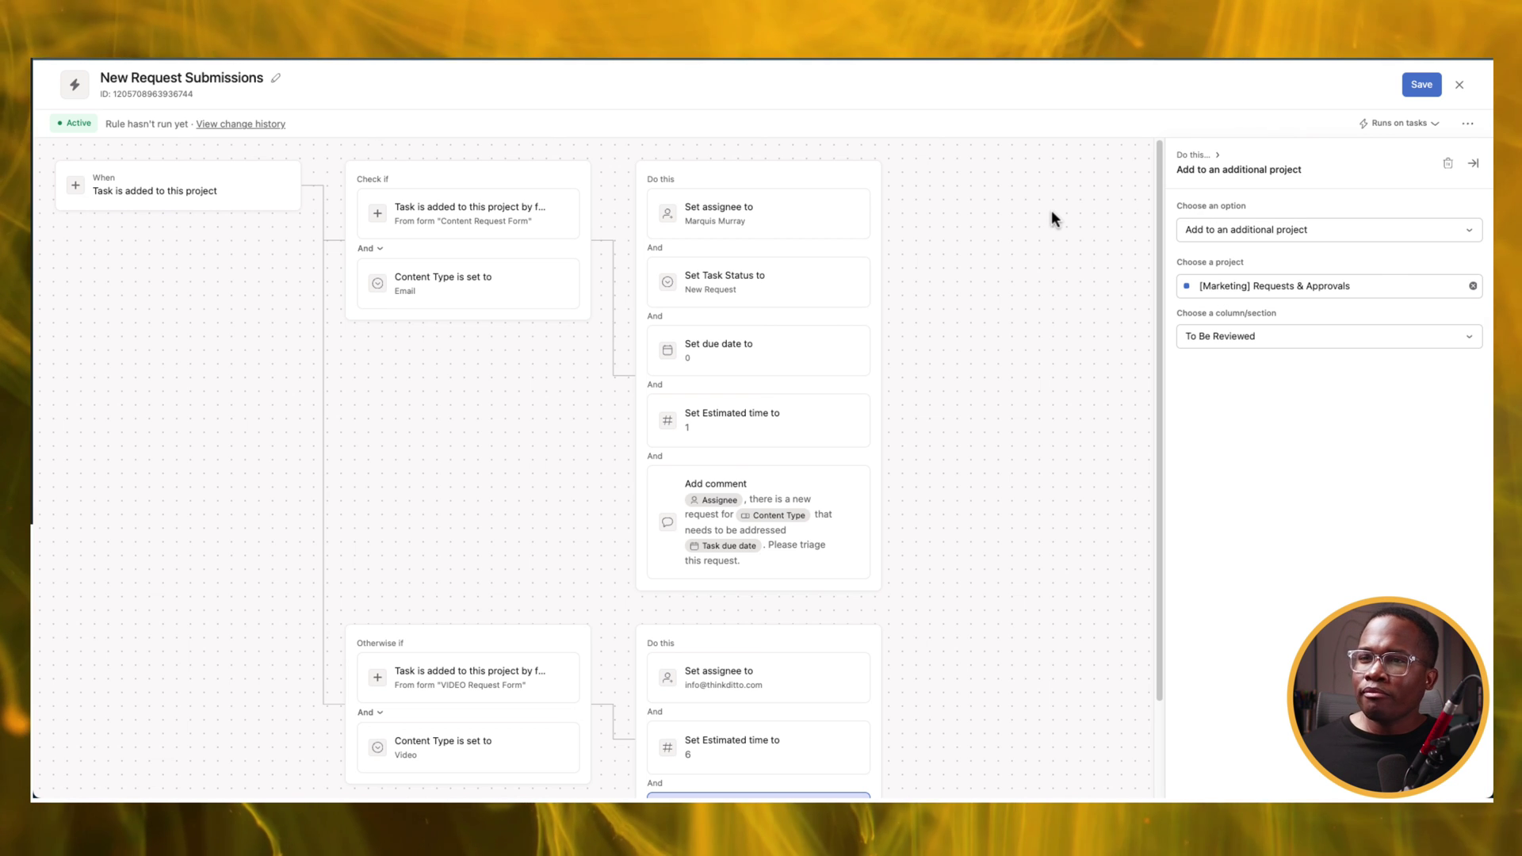
Save the New Request Submissions rule with its Video branch and close the rule builder
{"action": "left_click", "coordinate": [1422, 85]}
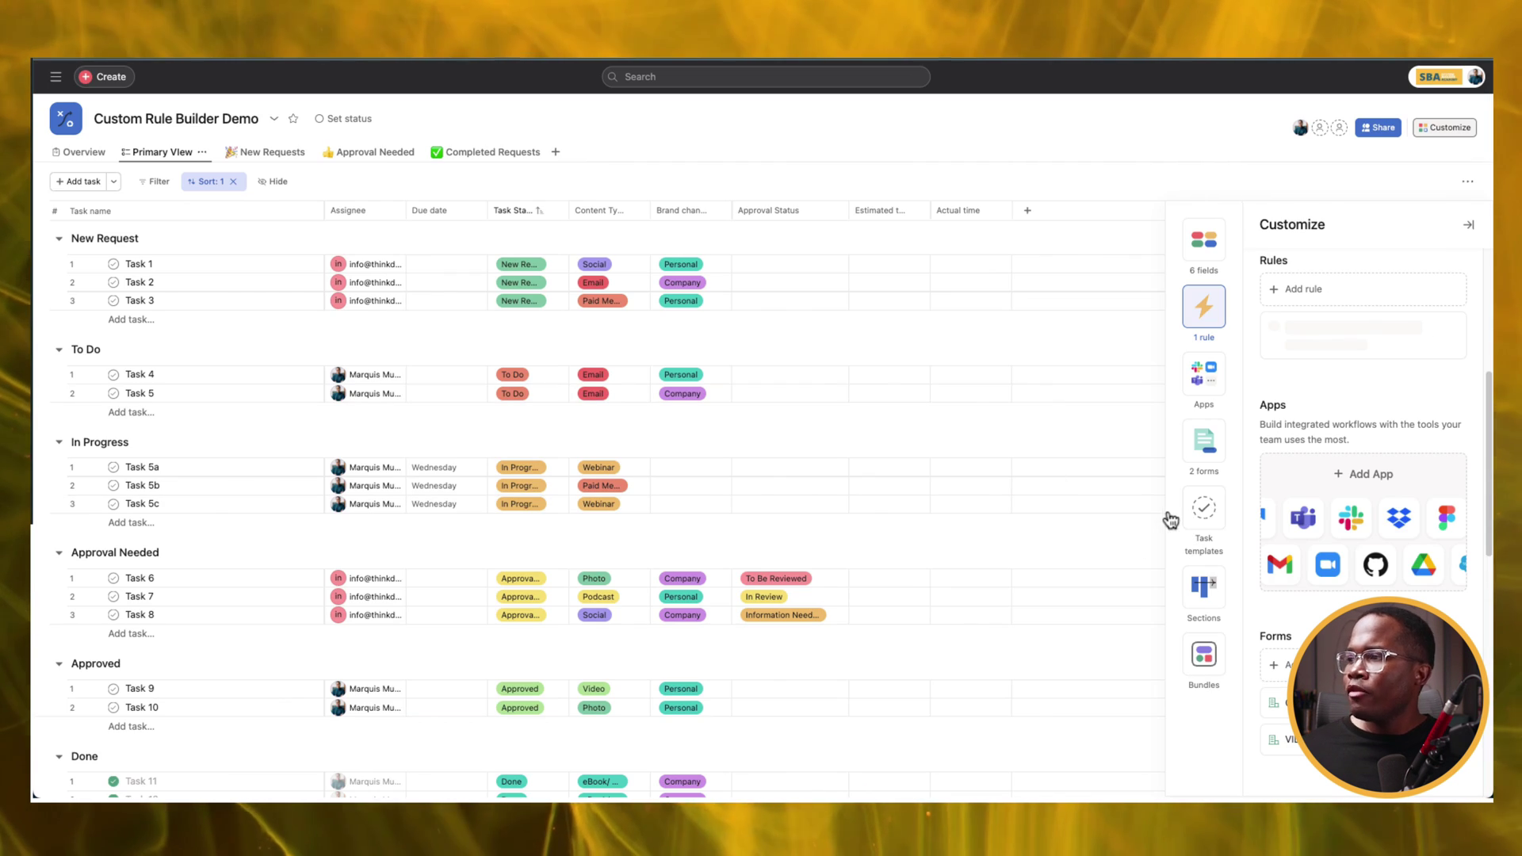